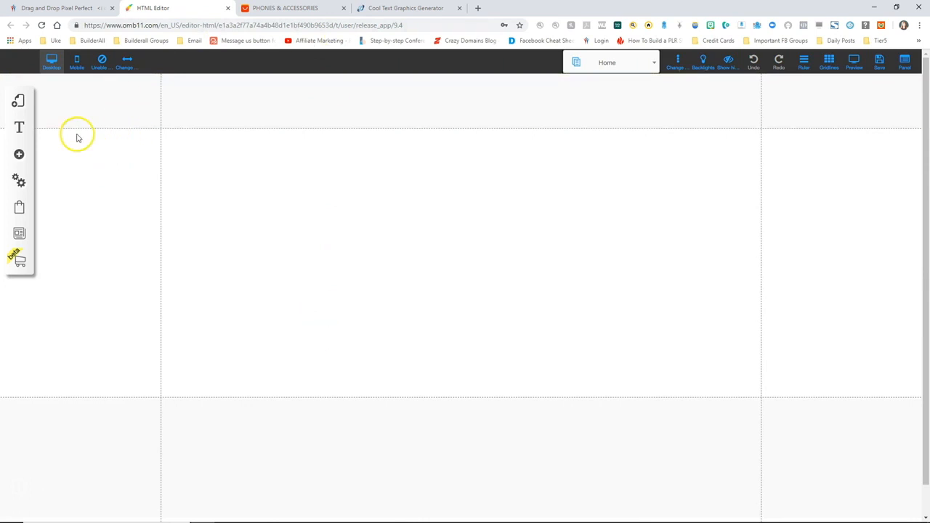
Add the Legal 'Disclaimer' template page to the default layout's pages
left_click(19, 103)
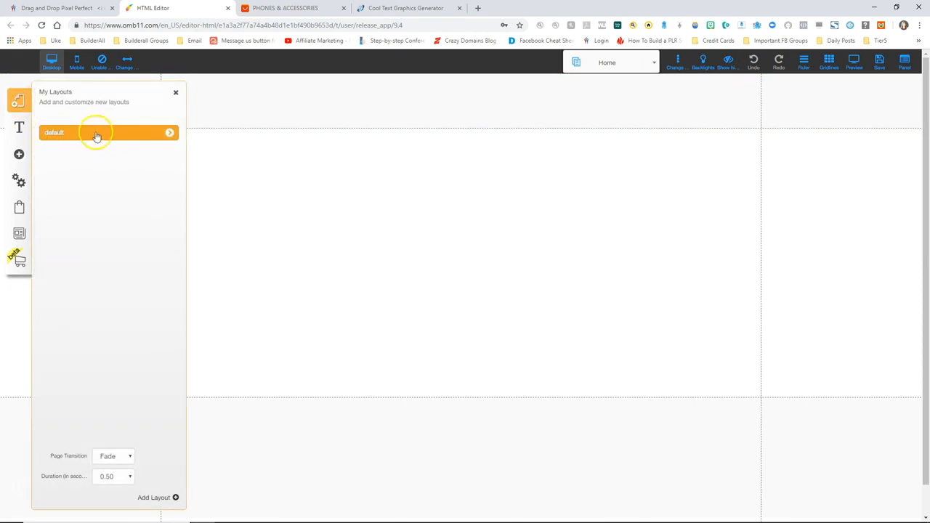
left_click(168, 133)
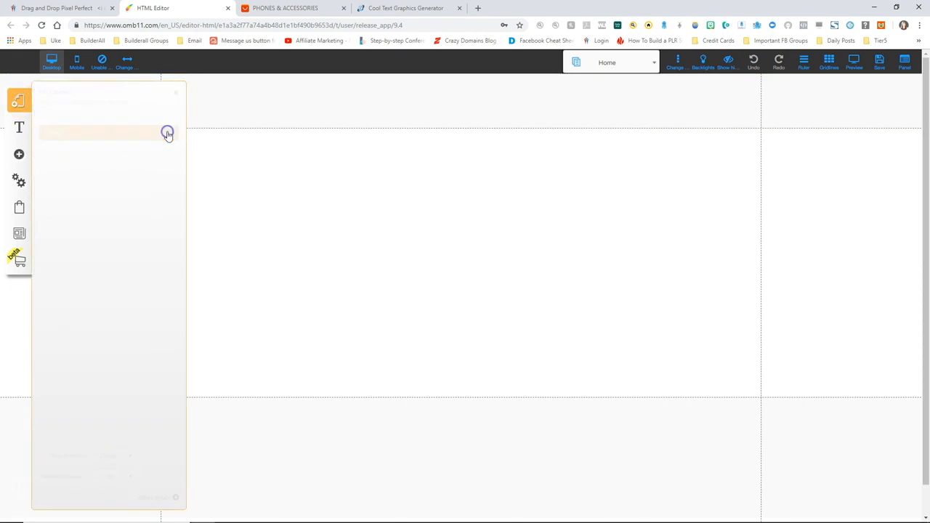
left_click(159, 498)
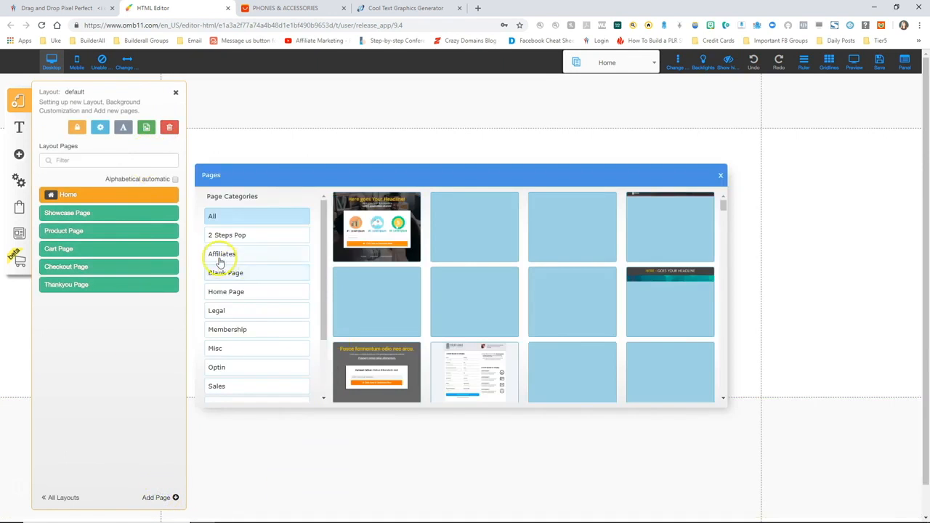
left_click(232, 308)
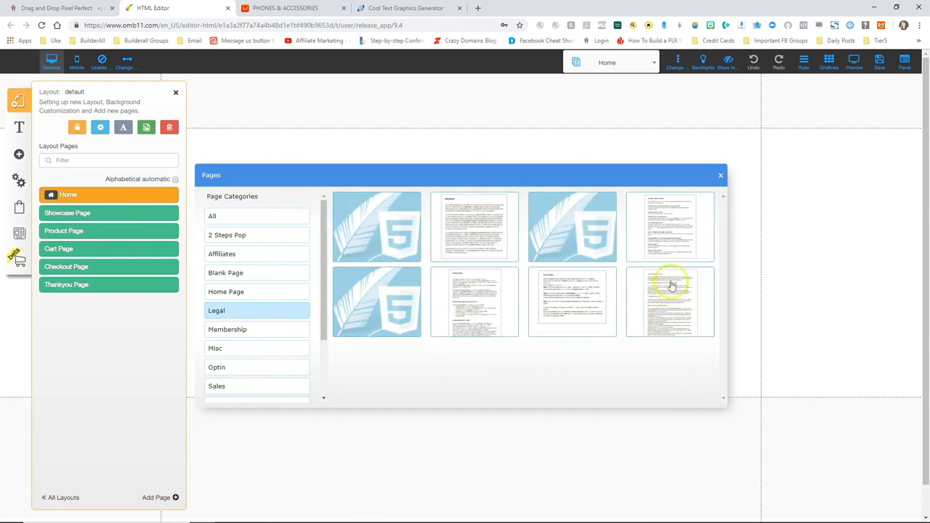
left_click(475, 224)
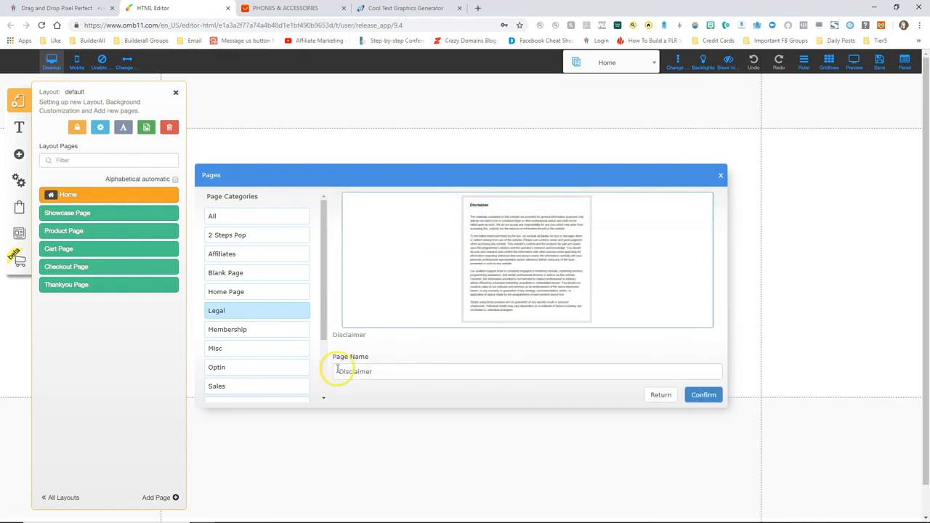
left_click(703, 396)
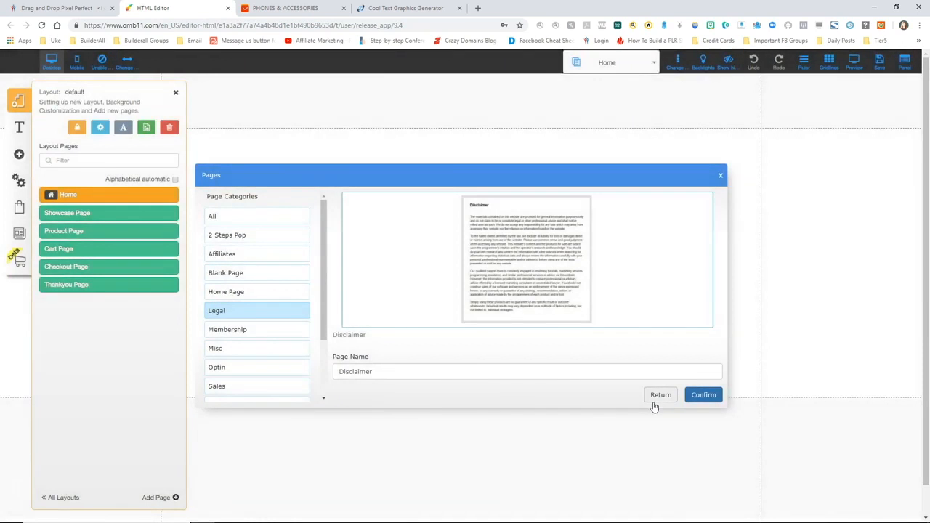
left_click(159, 501)
Add the Legal 'Privacy Policy' template page to the default layout
left_click(233, 312)
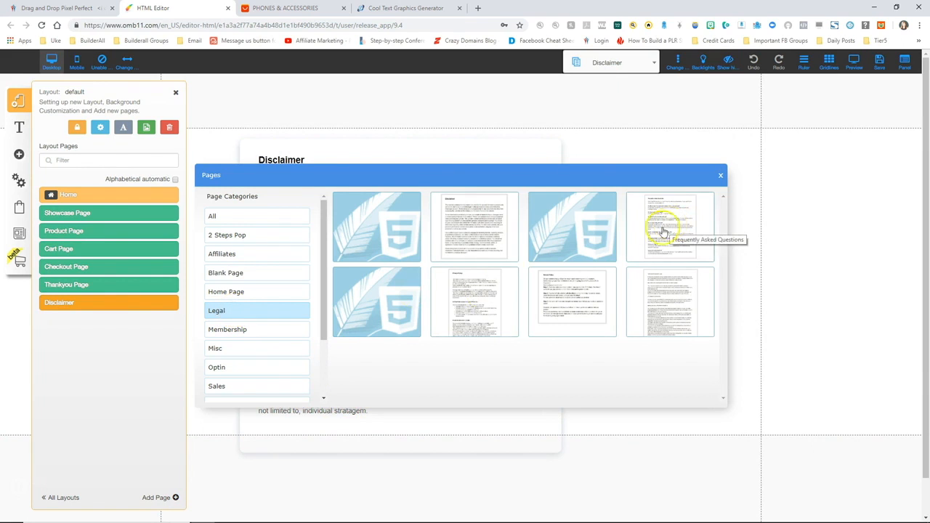
left_click(470, 310)
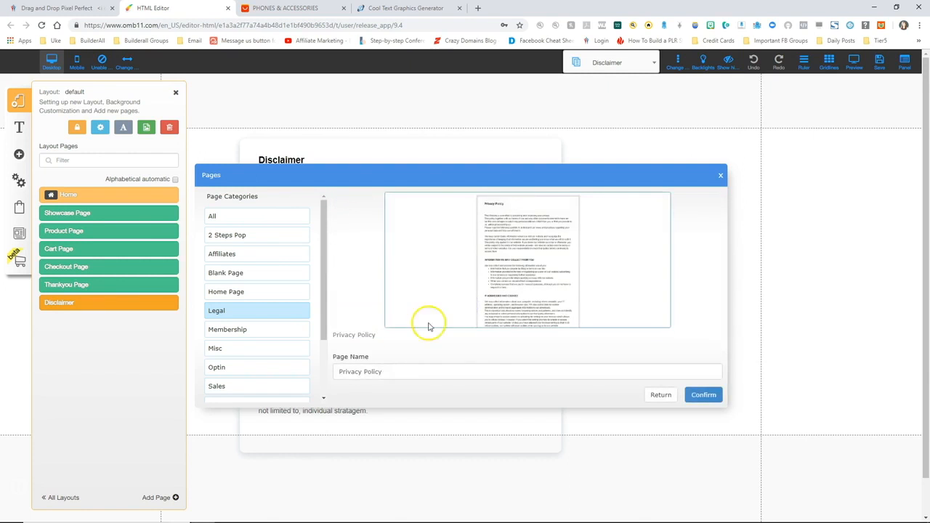
left_click(704, 395)
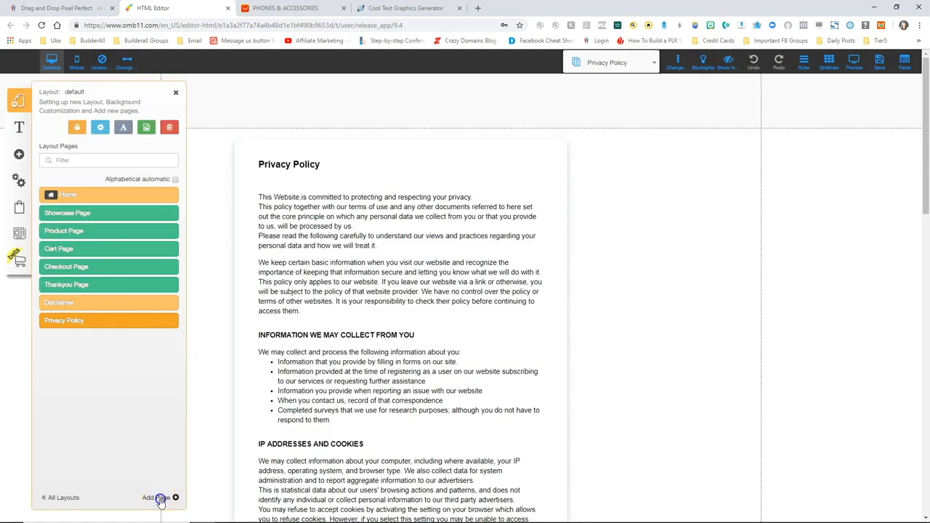
Add the Legal 'Terms Of Website Use' template page to the default layout
left_click(161, 497)
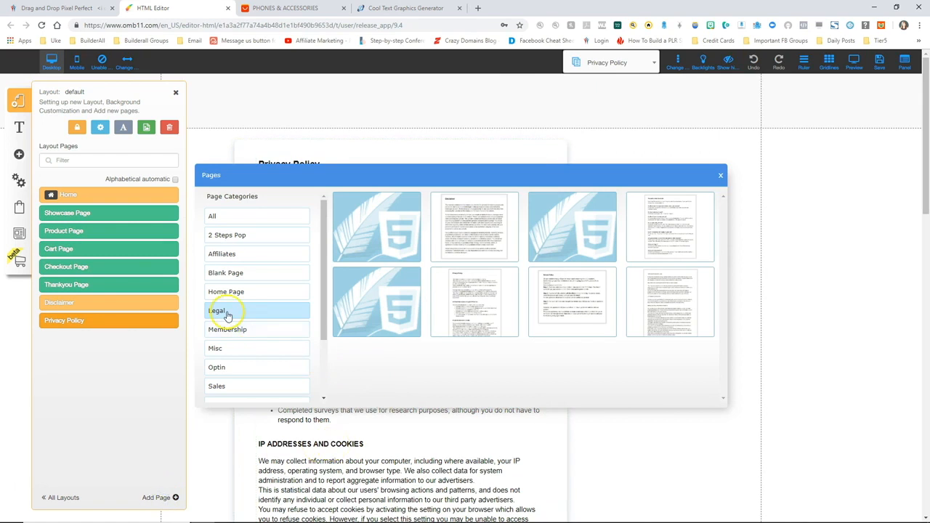
left_click(674, 306)
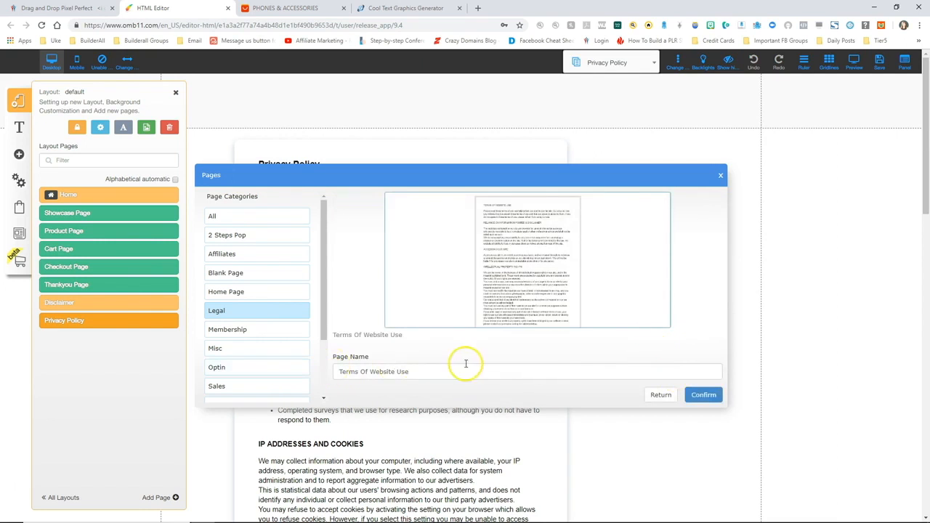
left_click(699, 395)
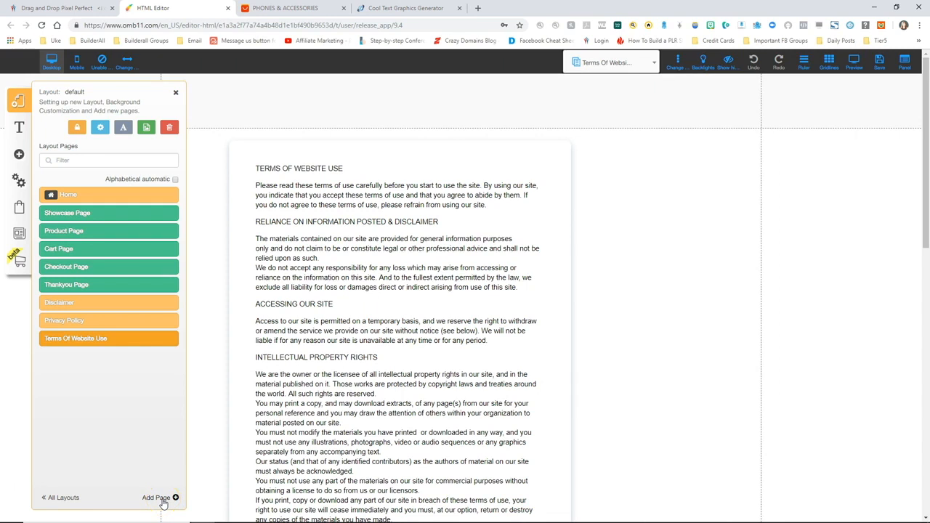
Add the Legal 'Refund Policy' page, then save all the new pages to the site
left_click(160, 498)
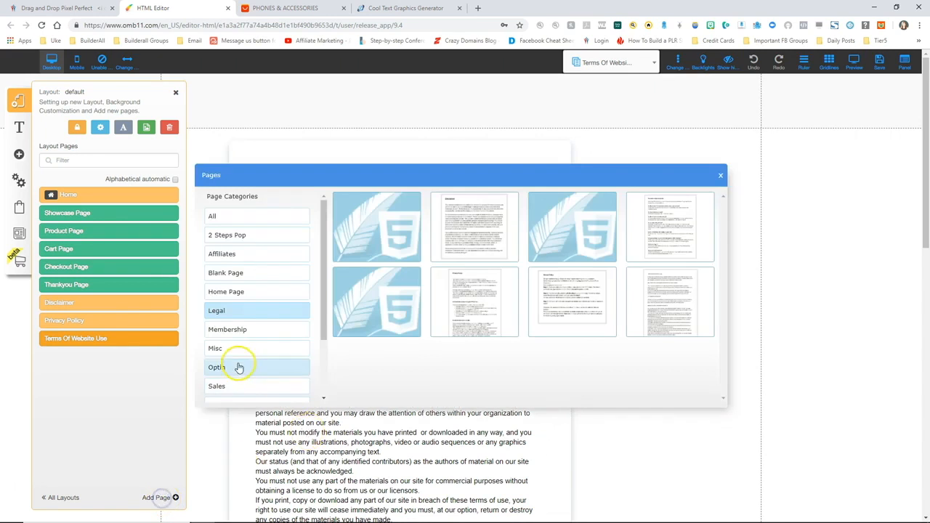
left_click(220, 312)
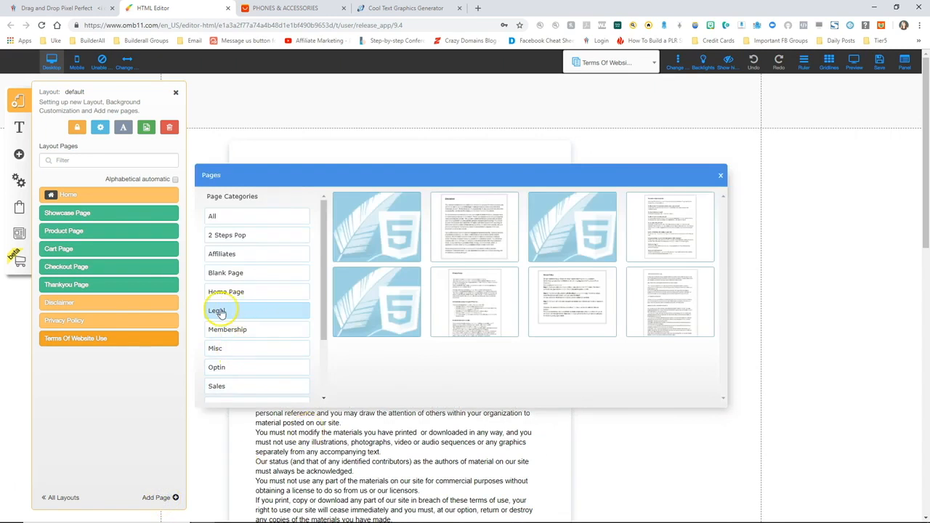
left_click(570, 304)
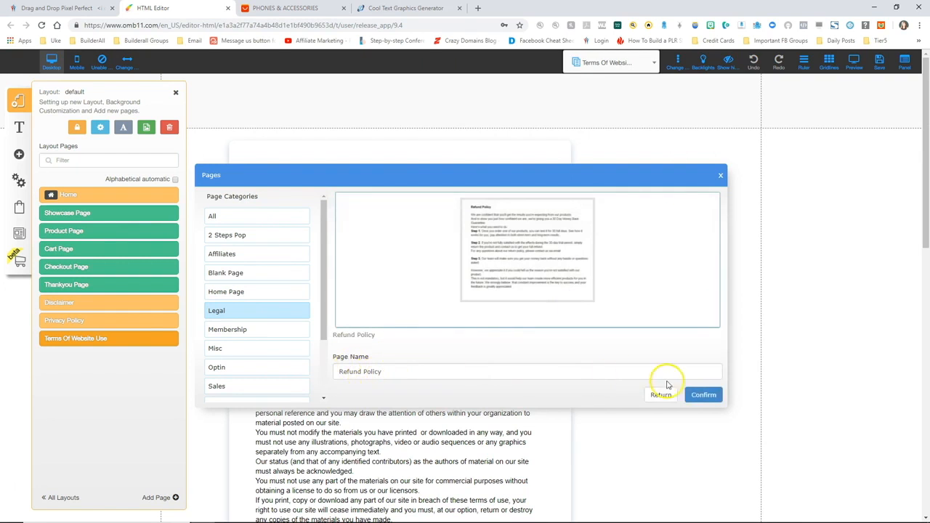
left_click(703, 395)
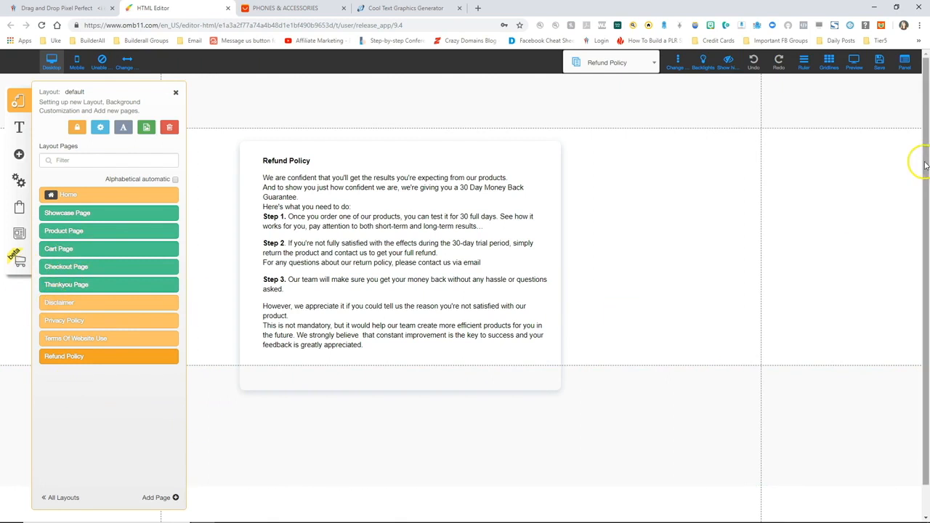
left_click(878, 64)
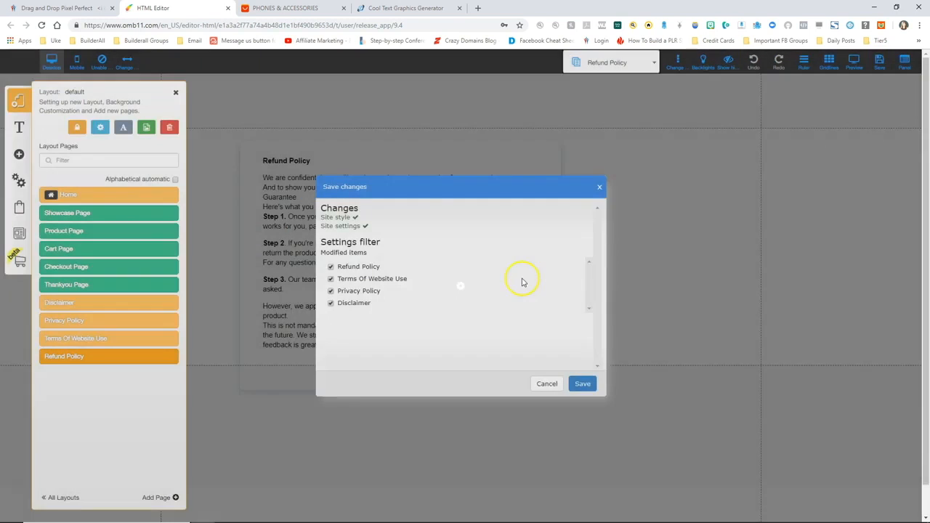
left_click(585, 385)
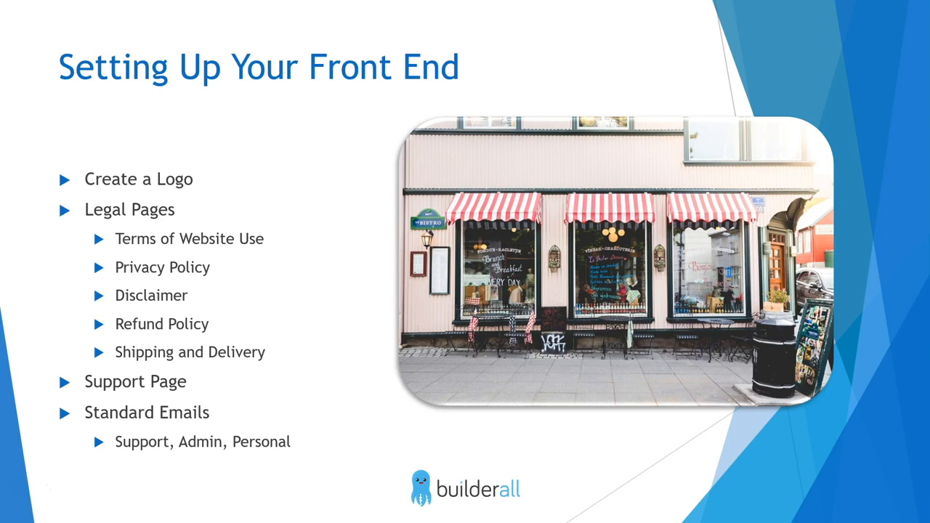
Leave the 'Setting Up Your Front End' slideshow and return to the Builderall HTML editor
key("alt+Tab")
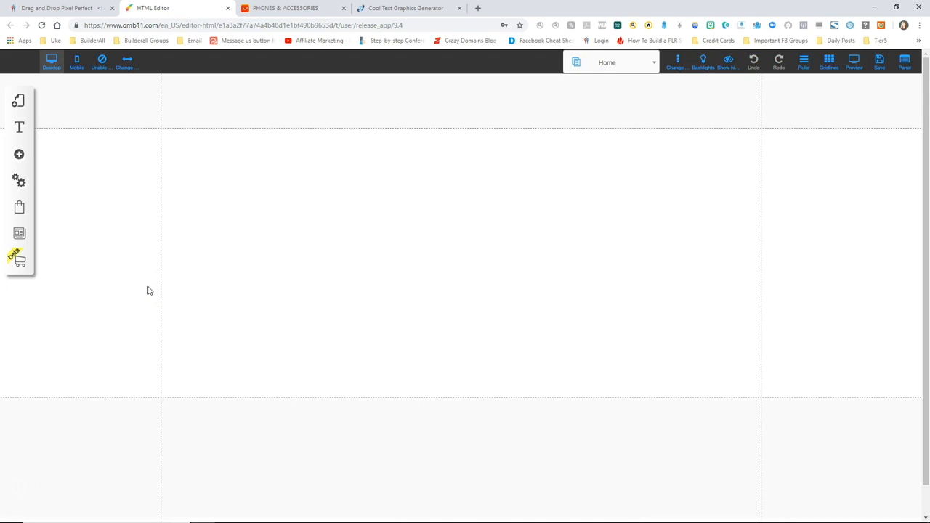
Add a Blank Page renamed 'Support' to the default layout and close the layout pages list
left_click(19, 104)
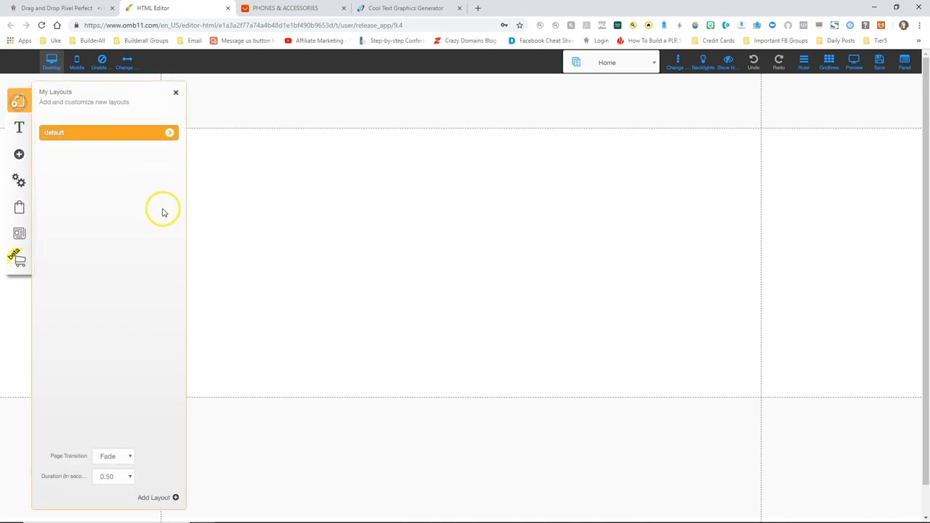
left_click(169, 134)
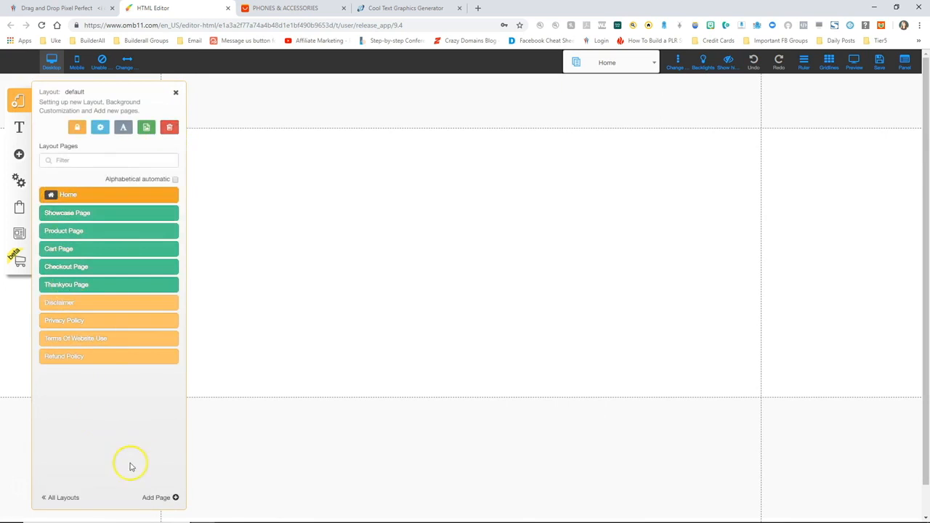
left_click(162, 499)
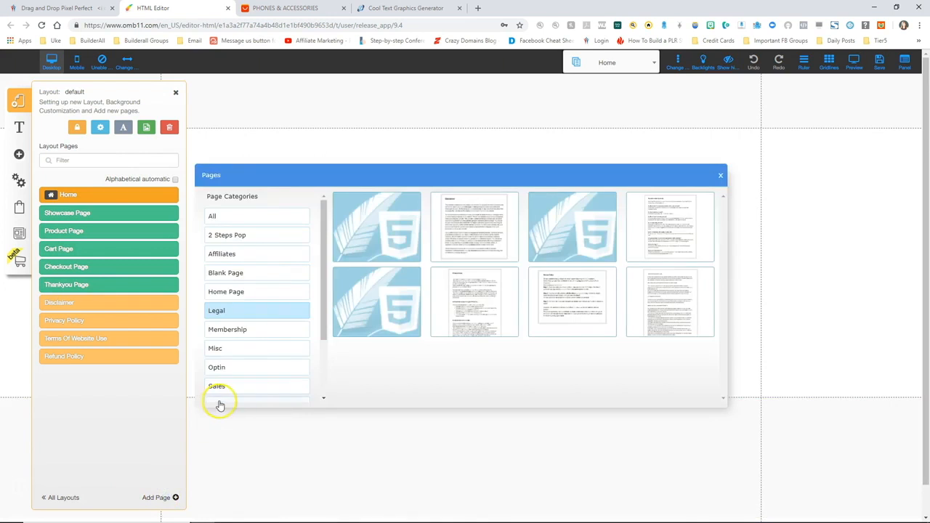
left_click(225, 273)
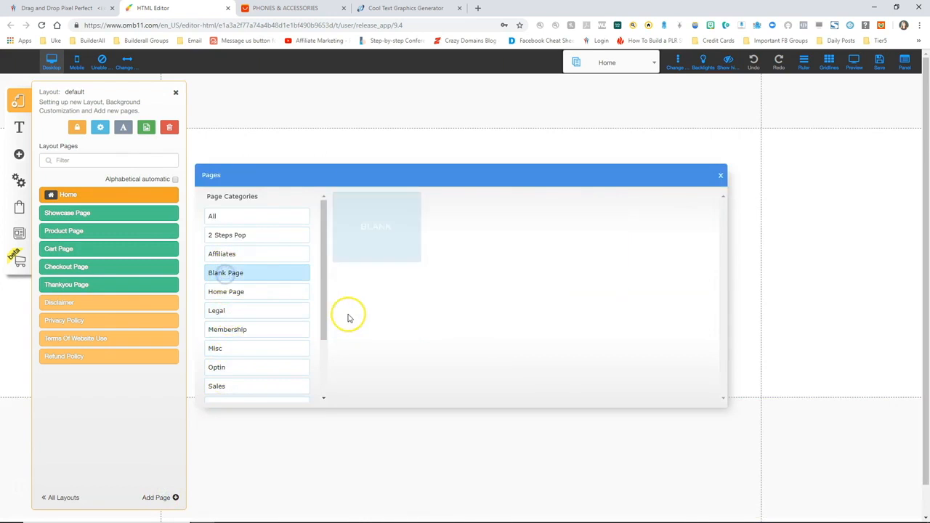
left_click(380, 218)
left_click_drag(379, 372, 329, 373)
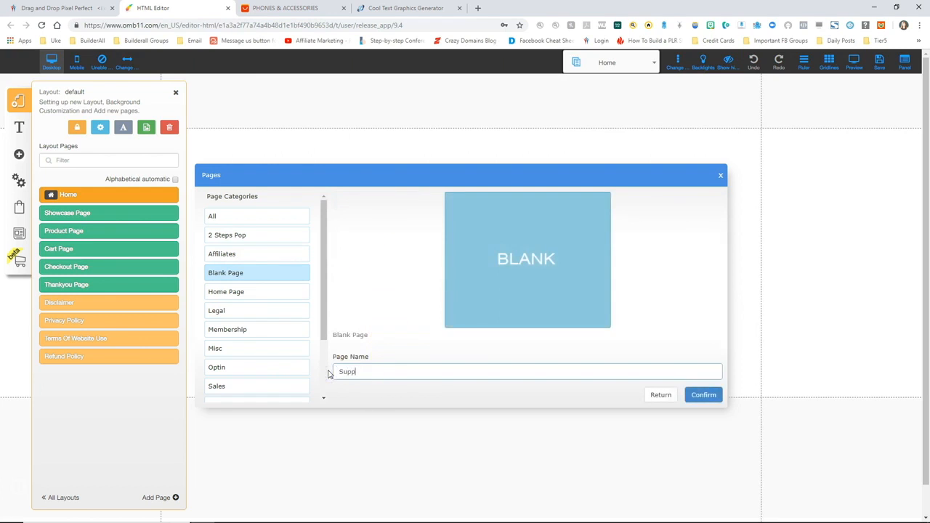
left_click(703, 395)
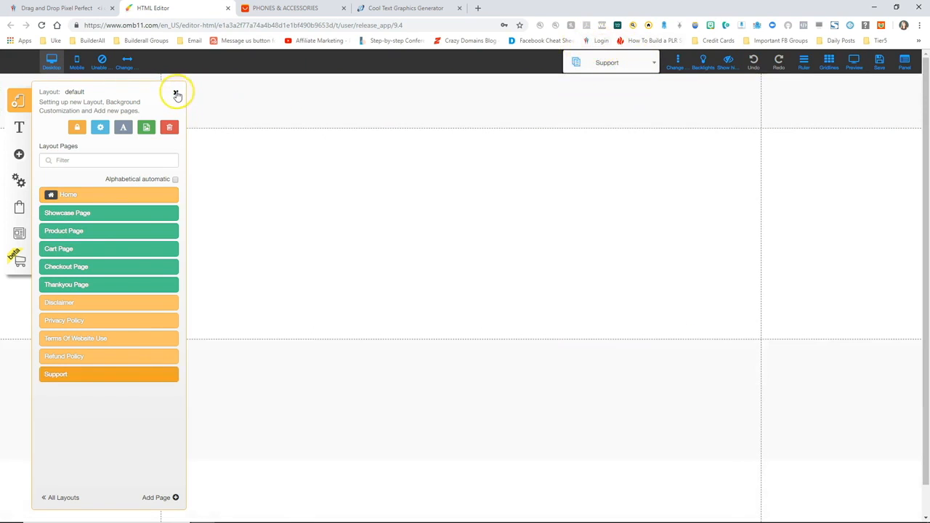
left_click(176, 94)
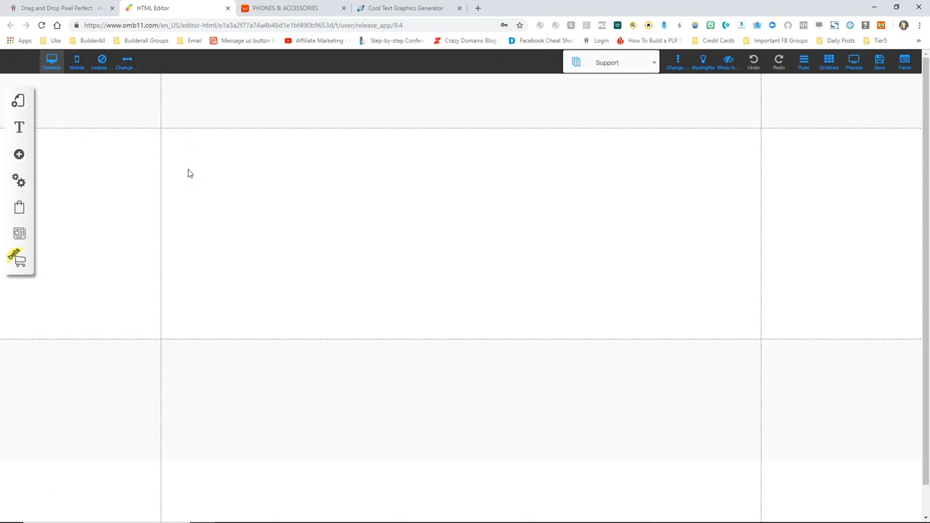
Insert the contact form with Name, Email, Message fields and a dark Send button
left_click(19, 154)
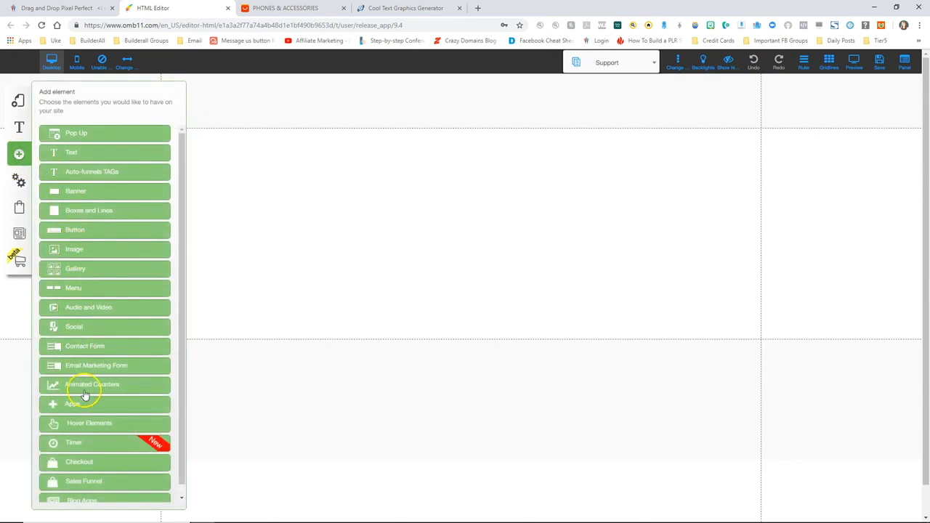
left_click(85, 348)
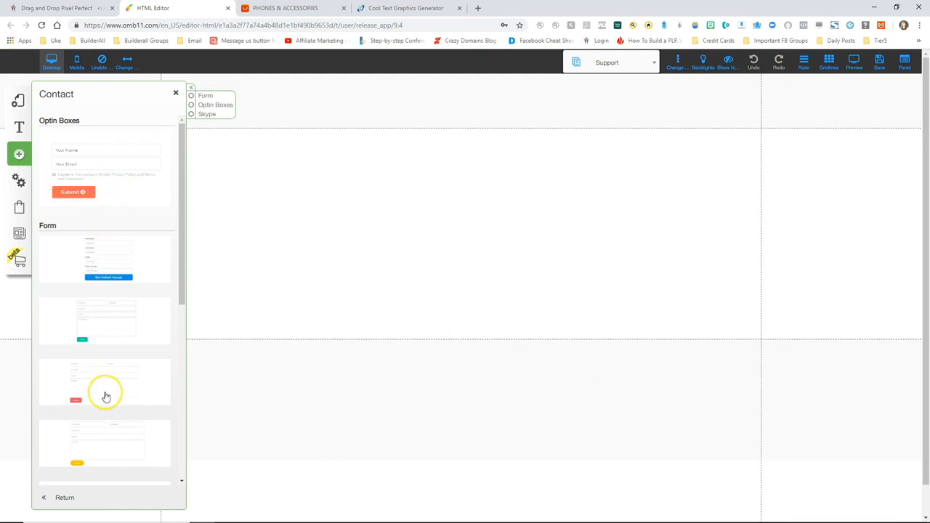
scroll(106, 396, "down", 5)
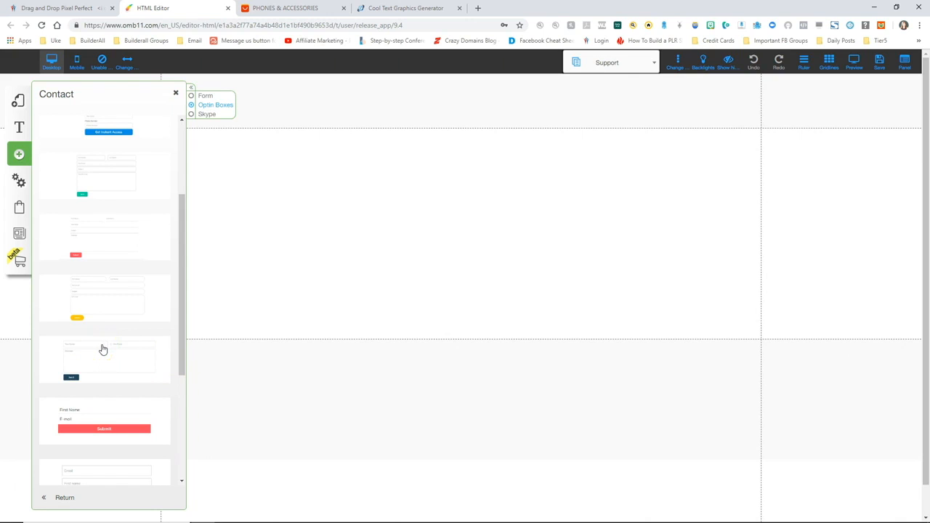
left_click(103, 351)
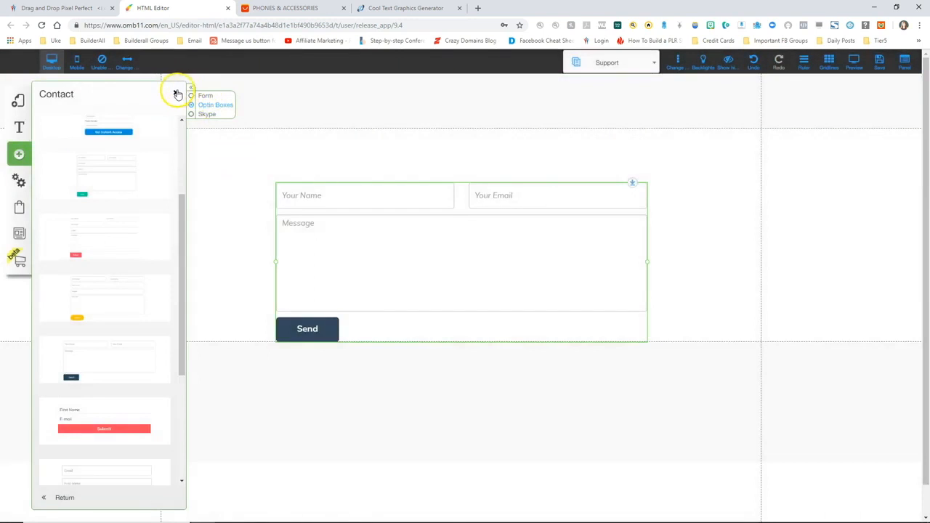
left_click(175, 92)
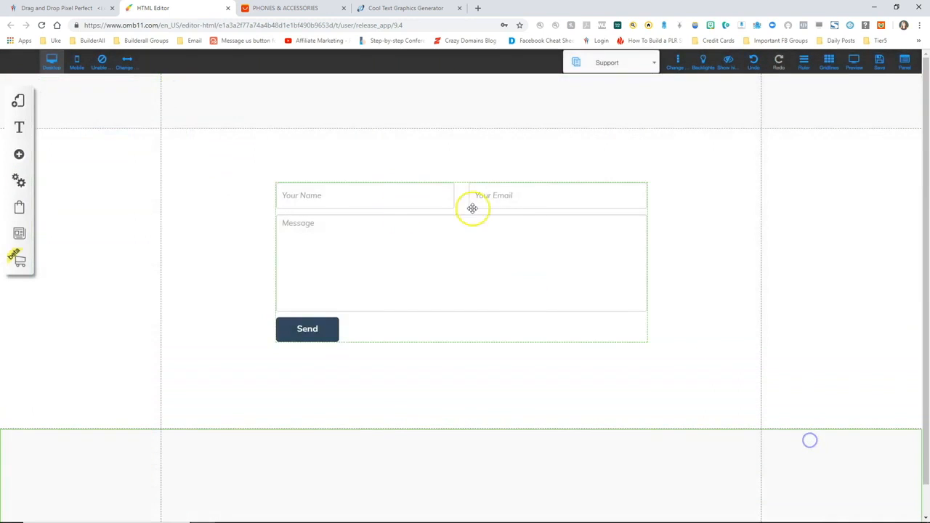
Widen the contact form and its fields and centre it in the section
mouse_move(472, 208)
left_mouse_down()
mouse_move(459, 213)
mouse_move(450, 187)
mouse_move(465, 212)
left_mouse_up()
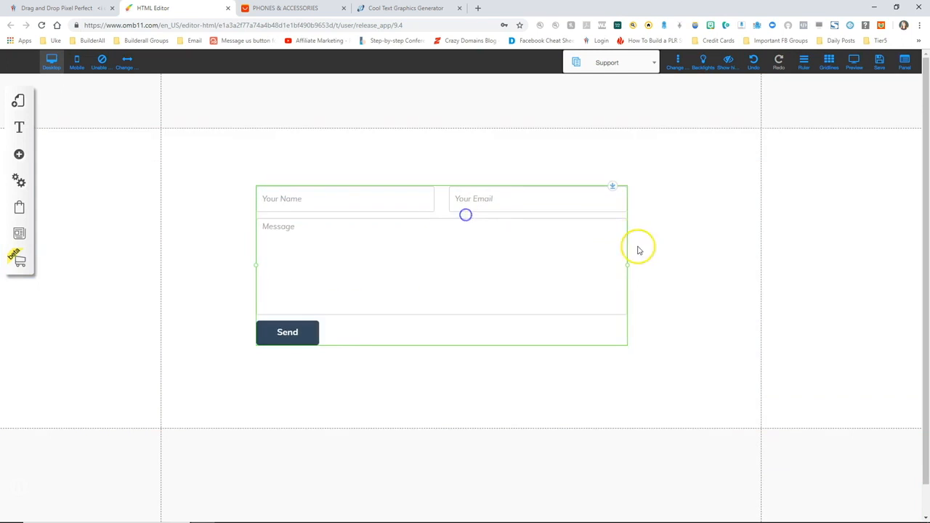
left_click_drag(626, 264, 730, 234)
left_click_drag(536, 246, 503, 249)
left_click(497, 242)
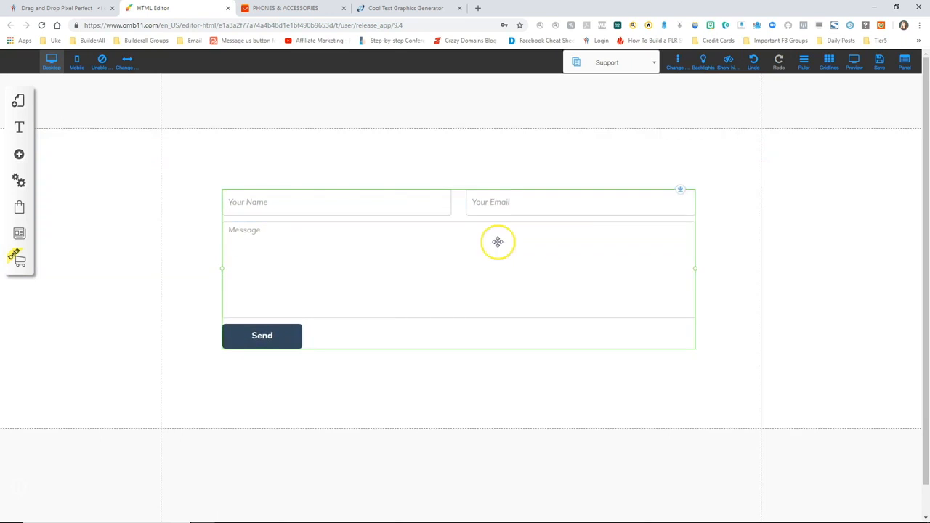
Open the form's Configure settings and edit the Received Email Response options
left_click(495, 182)
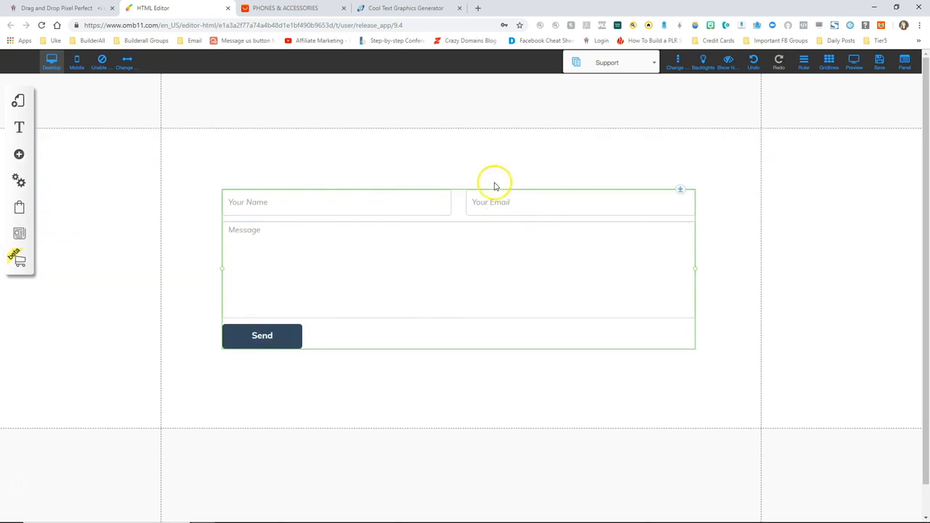
right_click(467, 264)
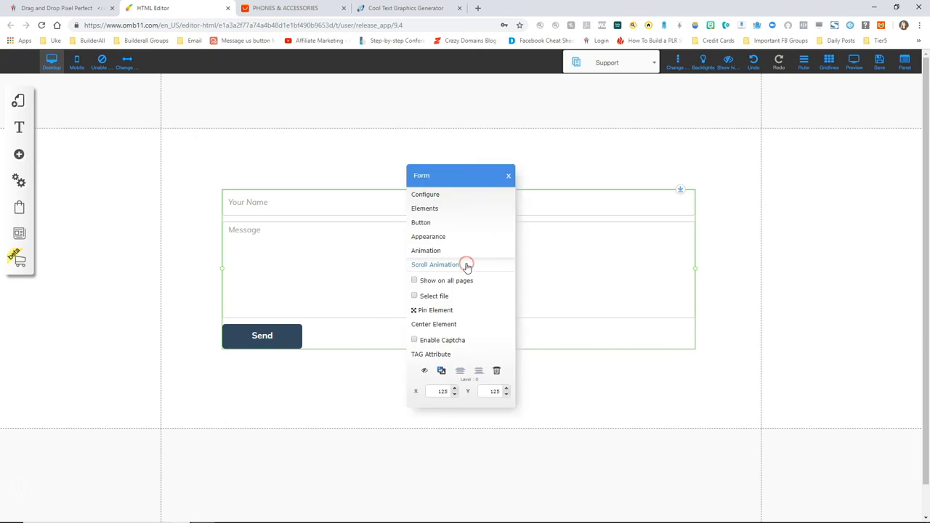
left_click(434, 194)
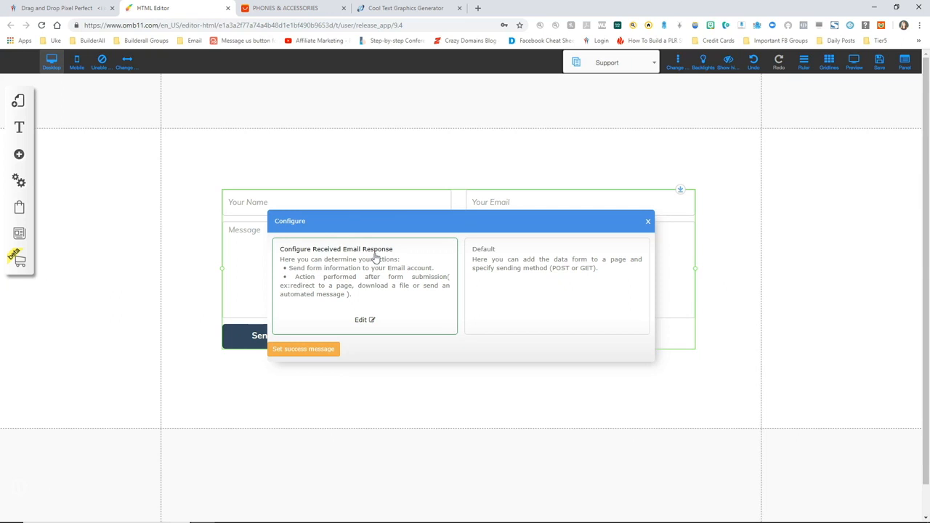
left_click(359, 321)
left_click(441, 183)
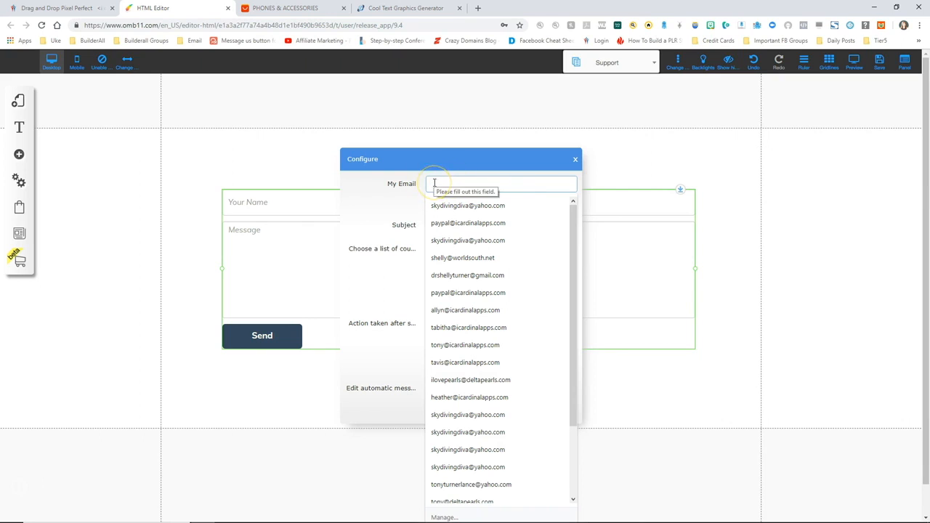
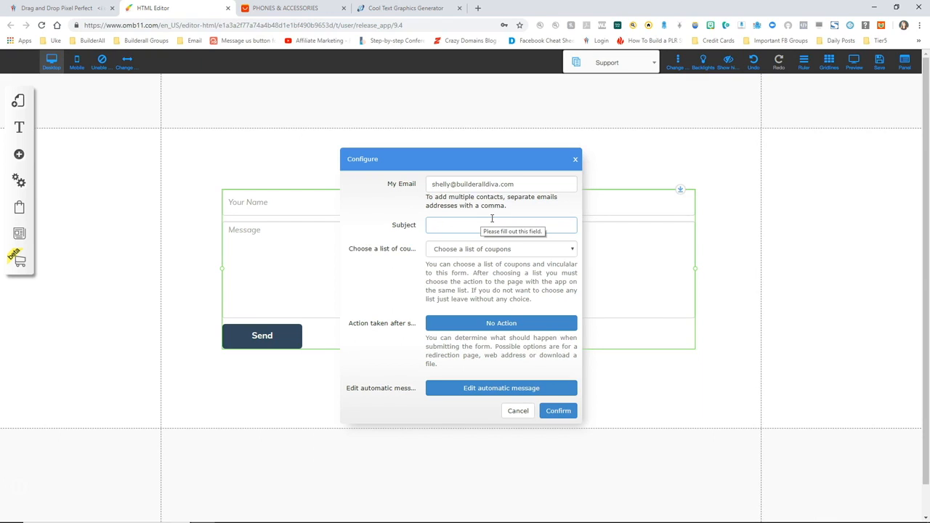
Enter the owner's e-mail address and subject 'Ecommerce Support Request', then confirm
type("Ecommerce Support Request")
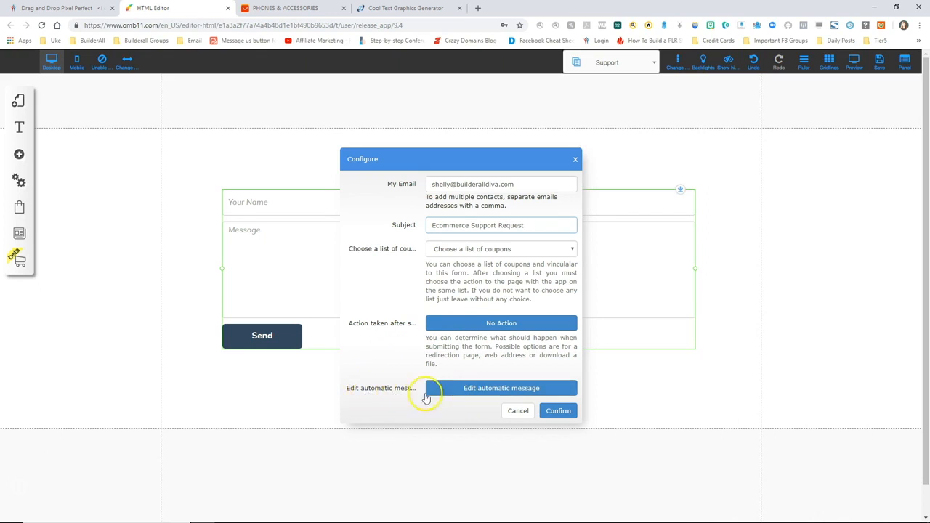
left_click(558, 411)
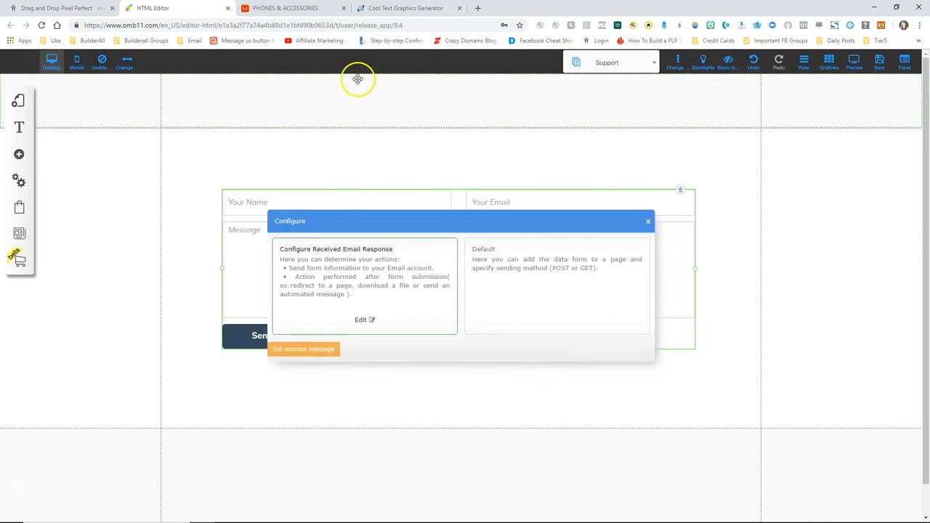
Set a success message thanking visitors for their support request and promising a reply, then close Configure
left_click(309, 351)
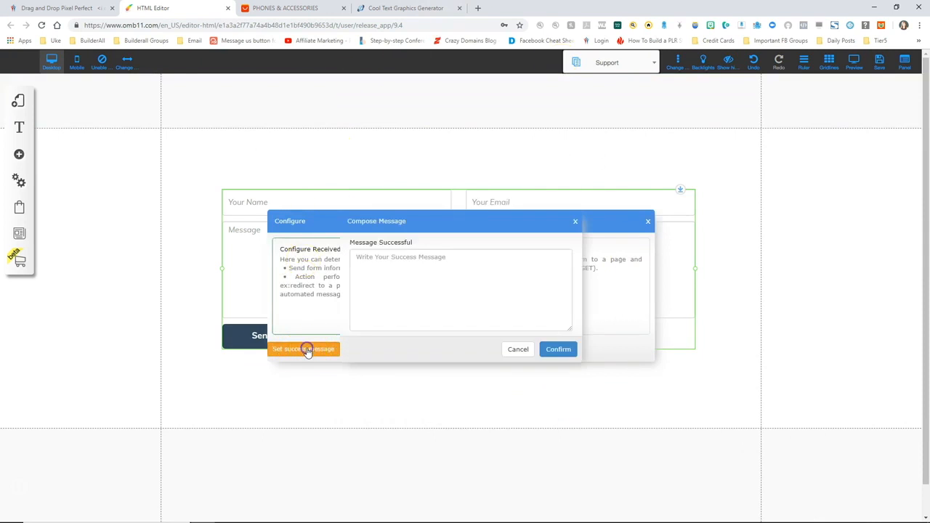
left_click(383, 268)
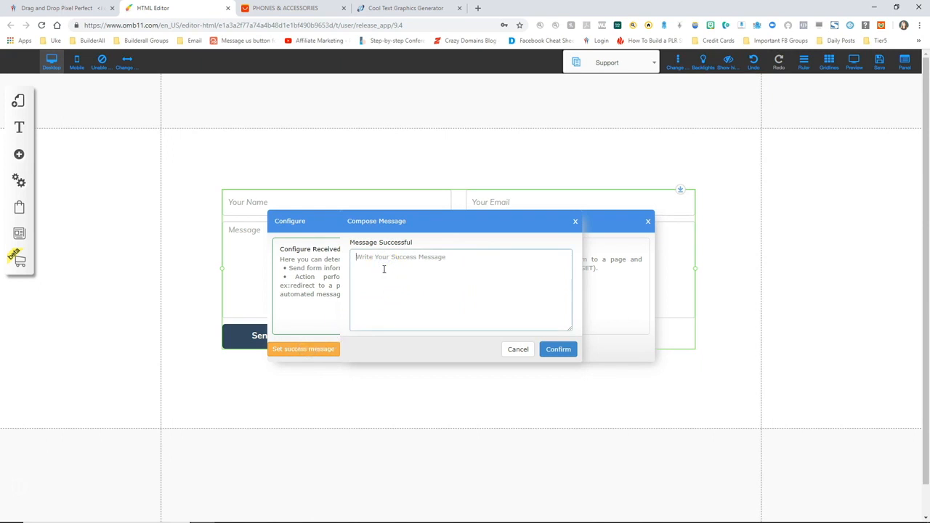
type("Thank you for submitting your support request.  We will respond to your request within 24-48 hours.")
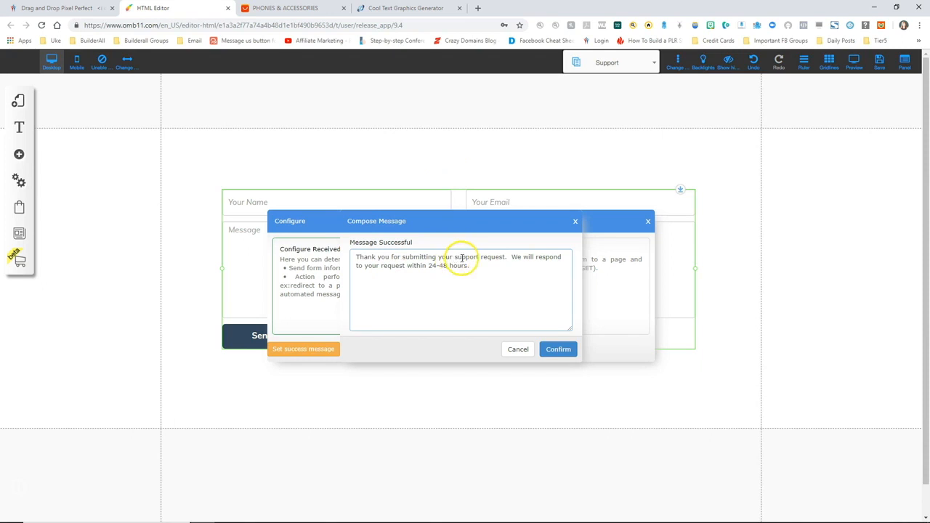
left_click(423, 276)
left_click(558, 348)
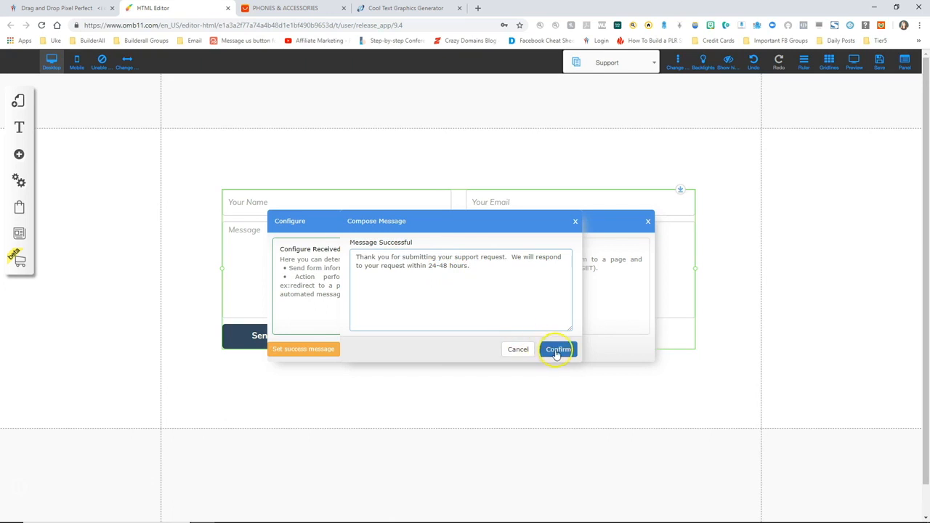
left_click(647, 221)
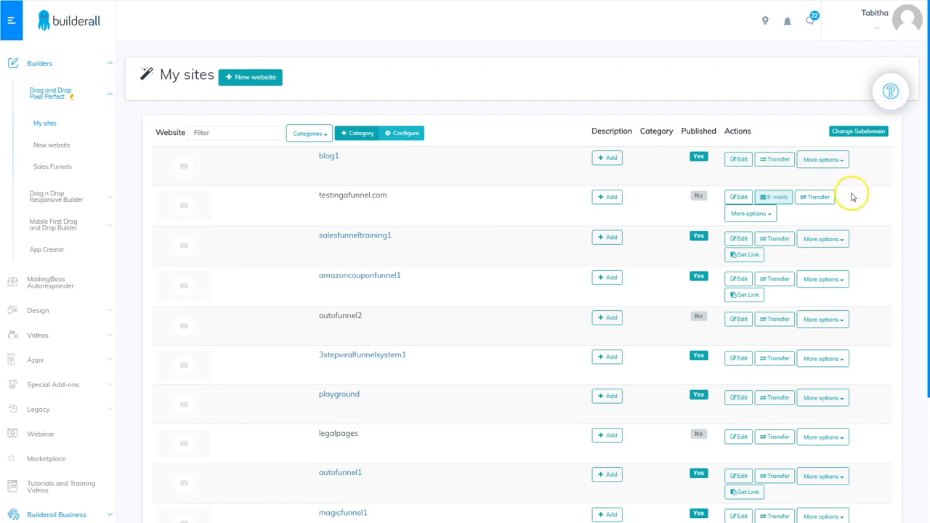
Create a 'support' e-mail account for testingafunnel.com with a password
left_click(777, 197)
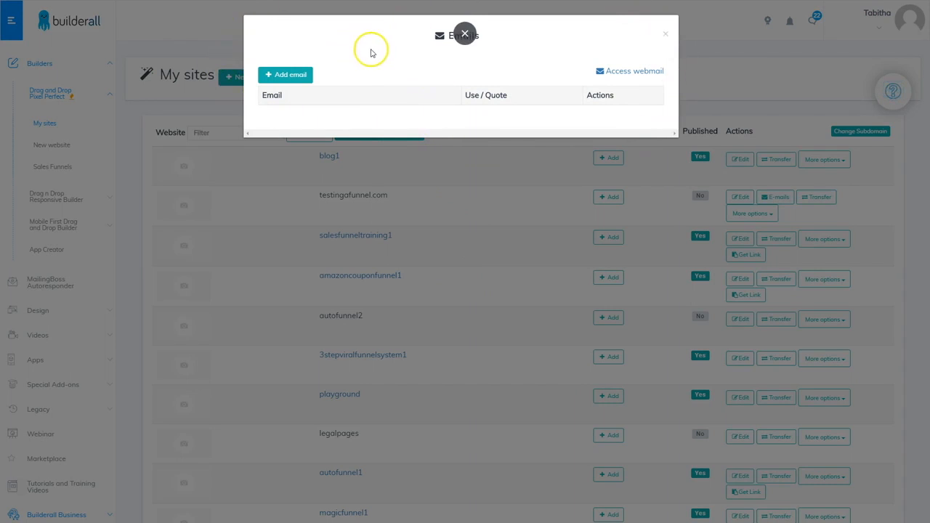
left_click(294, 79)
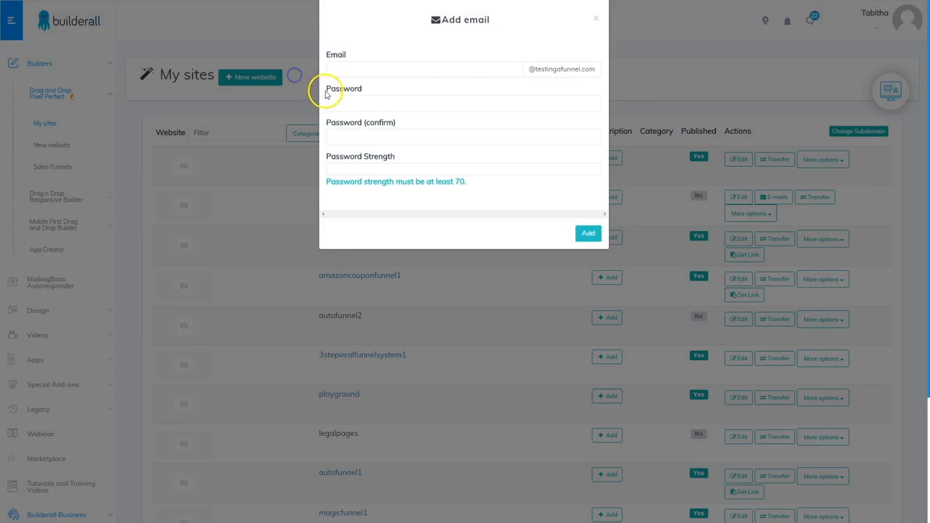
left_click(384, 84)
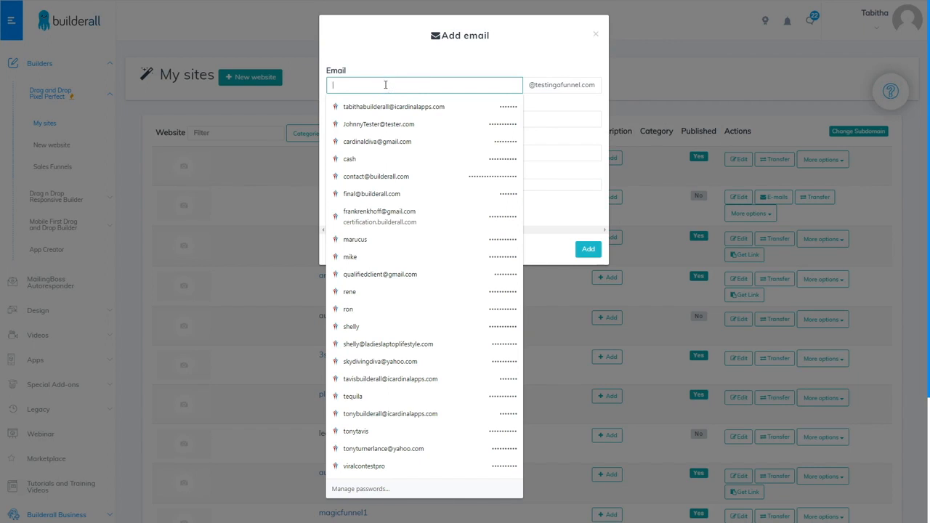
type("support")
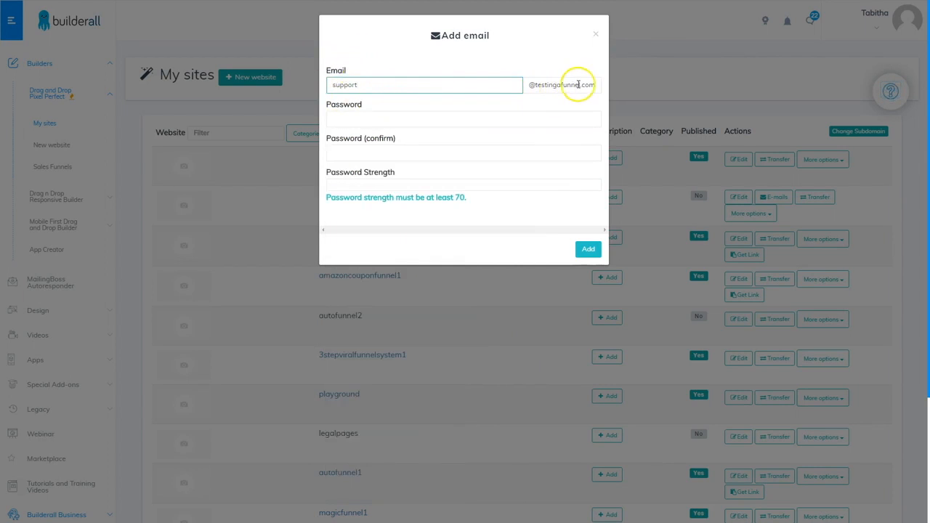
left_click(366, 118)
type("*******")
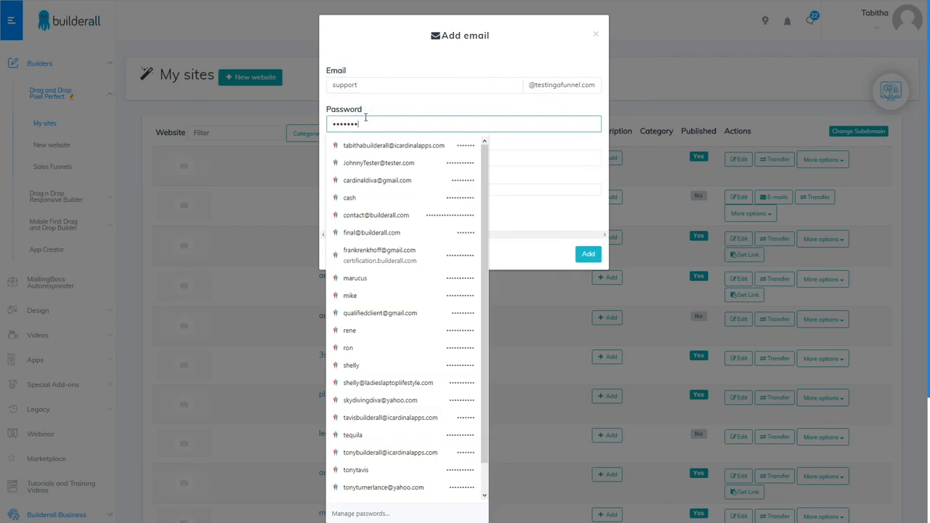
key("Tab")
type("*********")
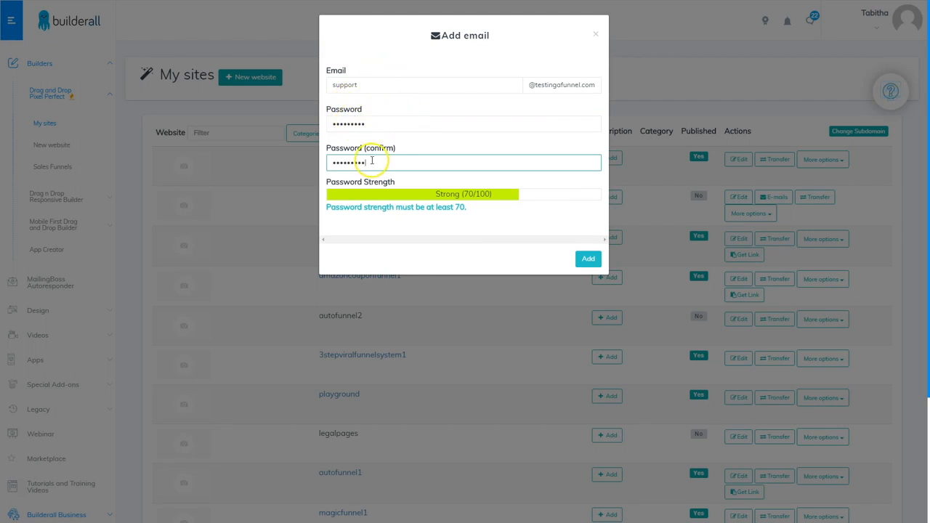
left_click(588, 259)
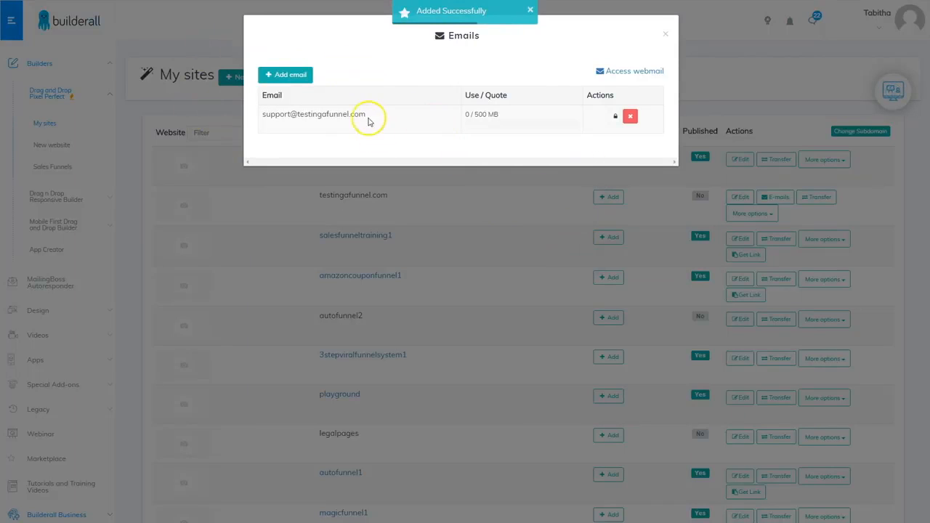
Create an 'admin' e-mail account with a confirmed password
left_click(295, 77)
left_click(388, 84)
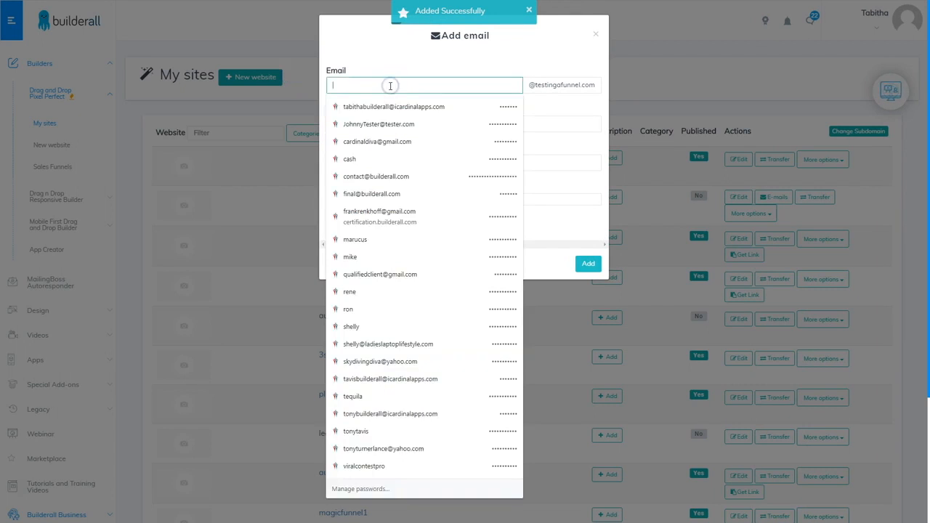
type("admin")
key("Tab")
type("*********")
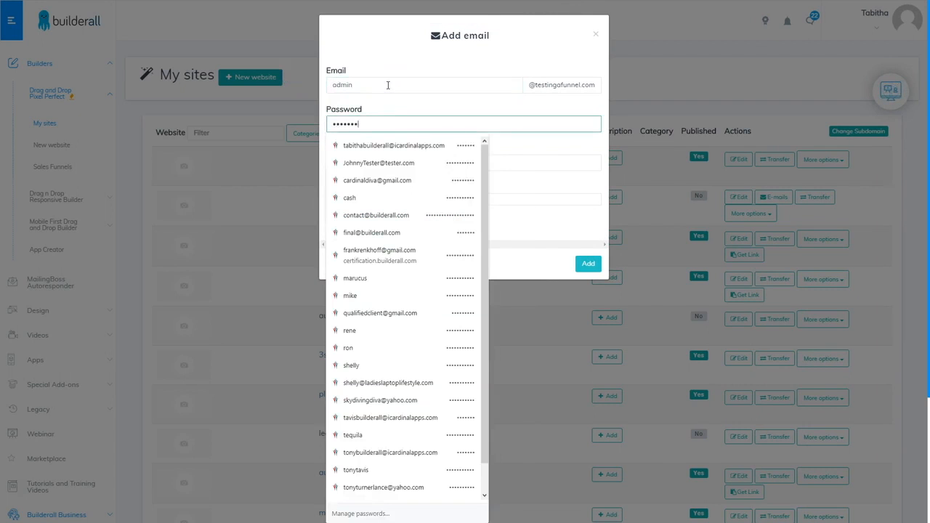
key("Tab")
type("*********")
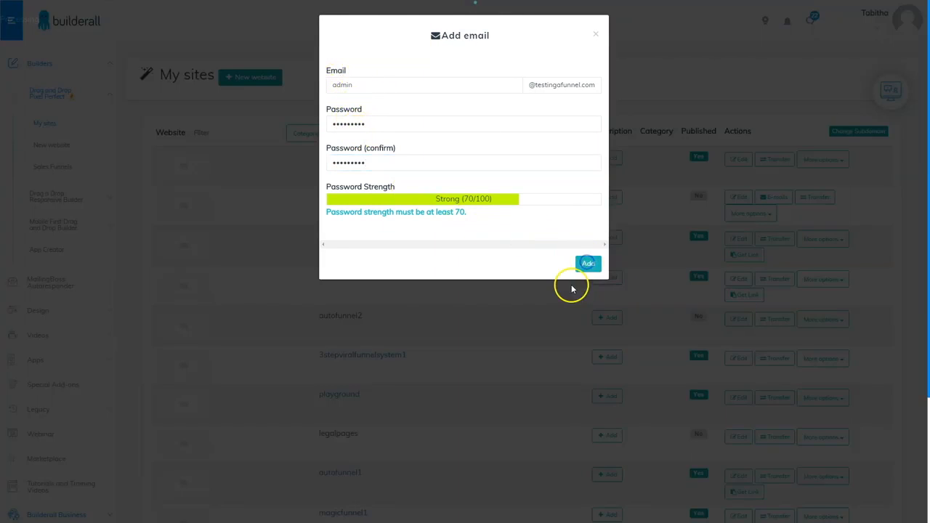
left_click(587, 264)
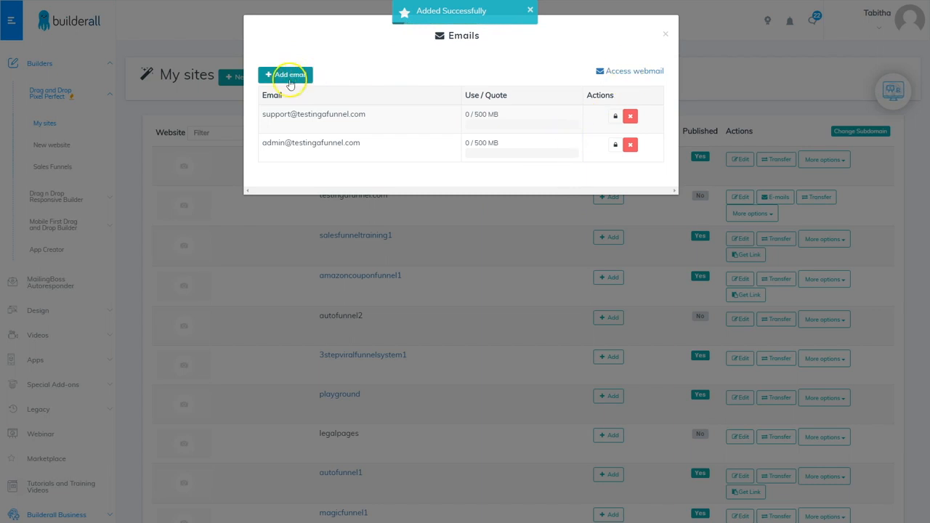
Create a third, personal e-mail account with a strong password and dismiss Chrome's password prompt
left_click(296, 80)
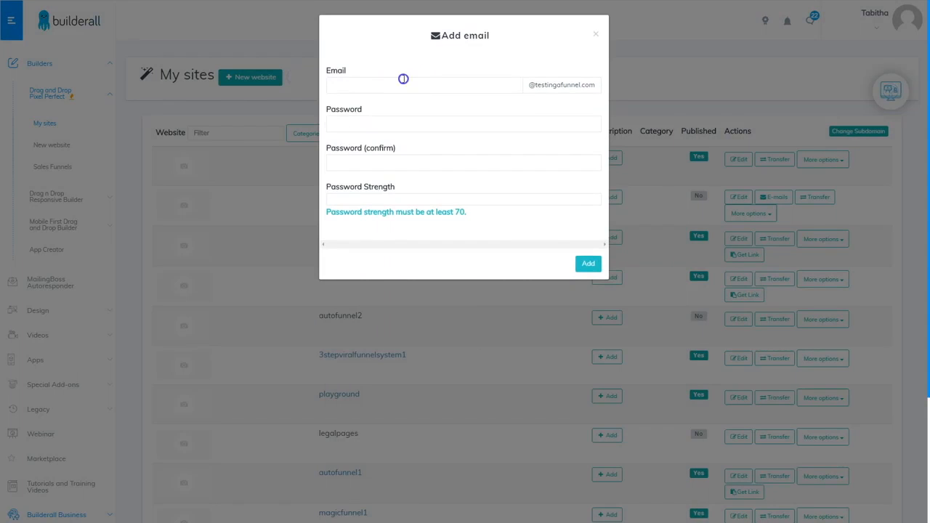
left_click(402, 79)
key("Tab")
type("•••••••••")
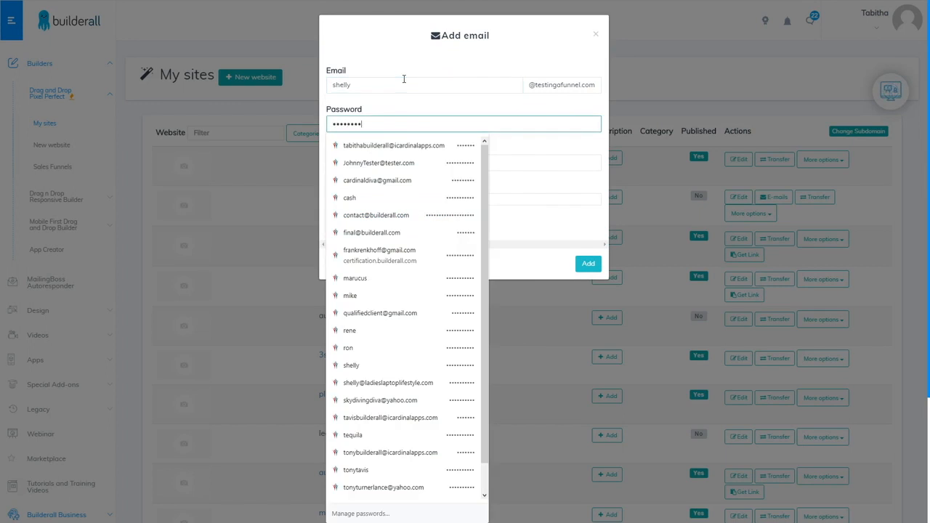
key("Tab")
type("•••••••••")
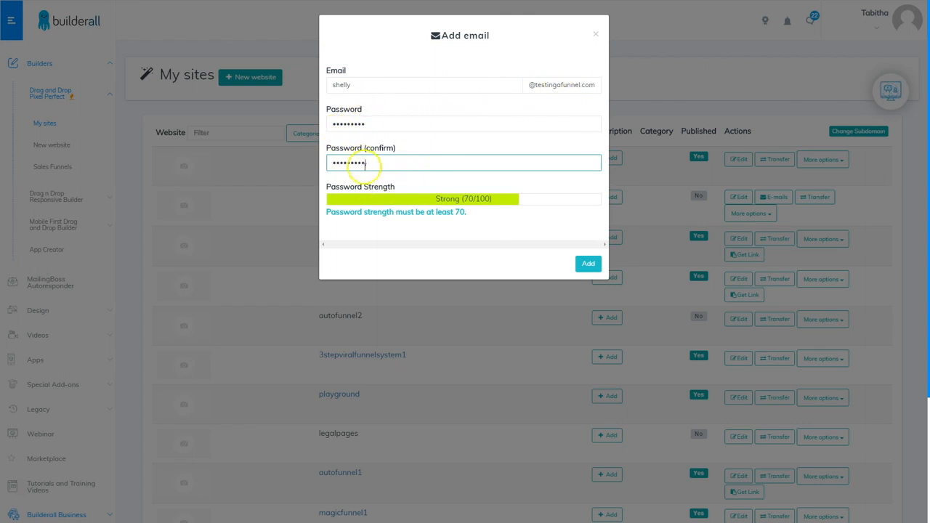
left_click(589, 266)
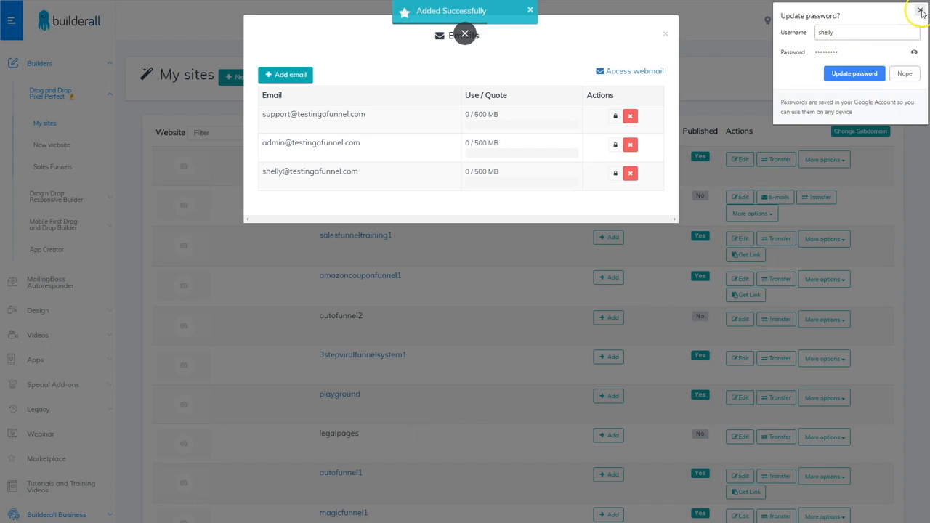
left_click(919, 11)
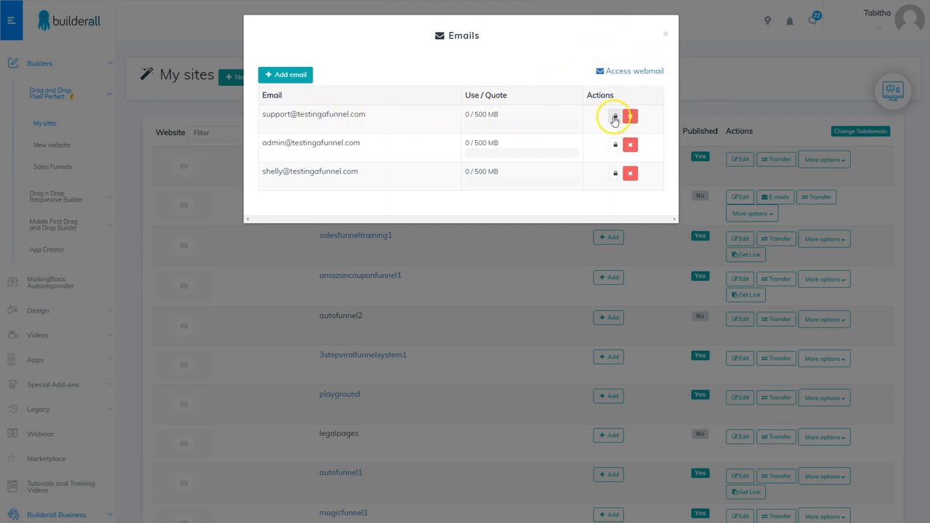
Cancel the support mailbox's password change, leave the email accounts unchanged, and open the site's editor
left_click(615, 118)
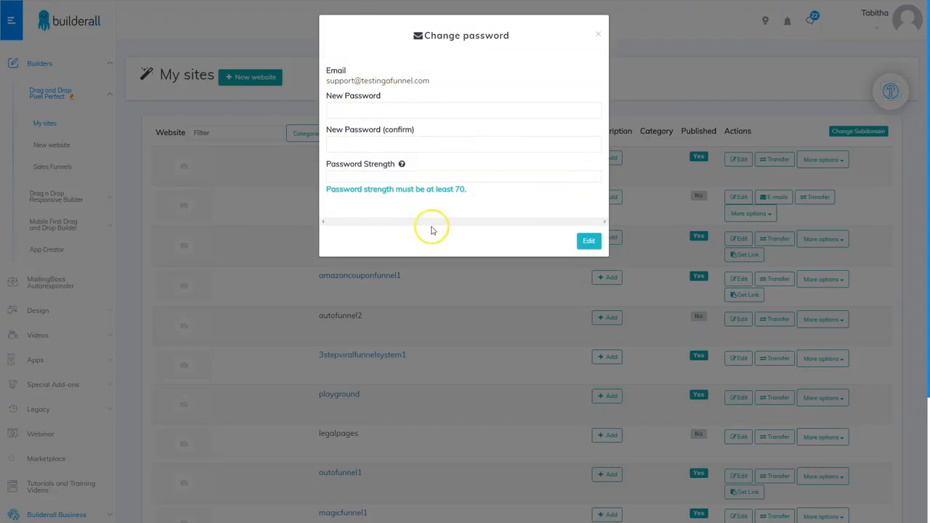
left_click(598, 34)
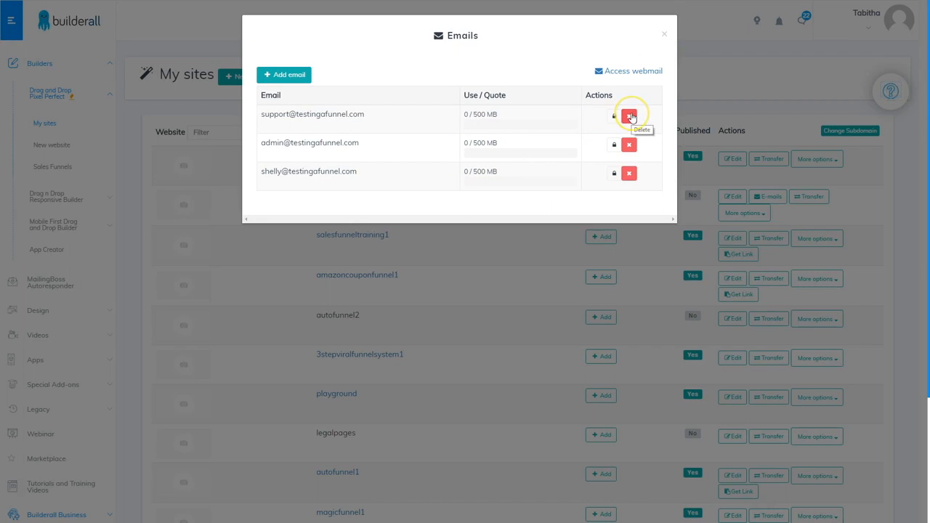
left_click(630, 119)
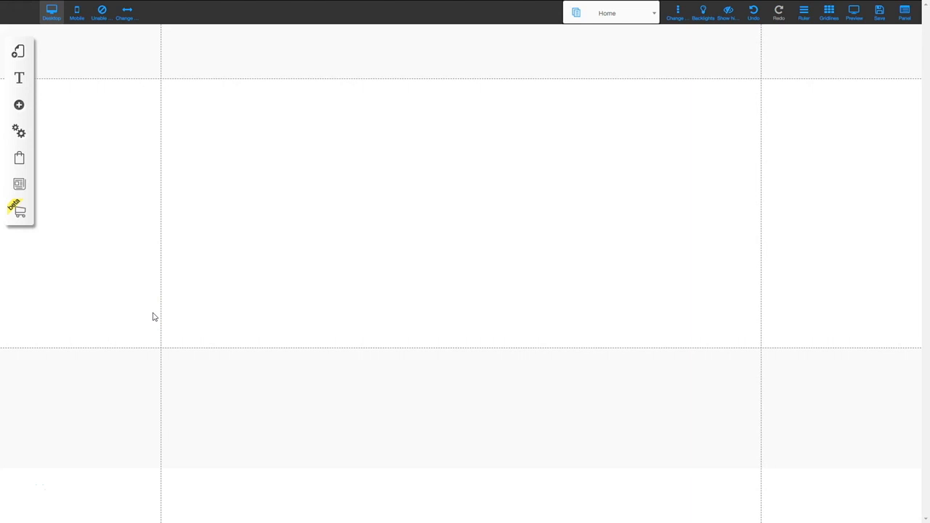
From the beta store elements, create a store using the Default layout
left_click(22, 215)
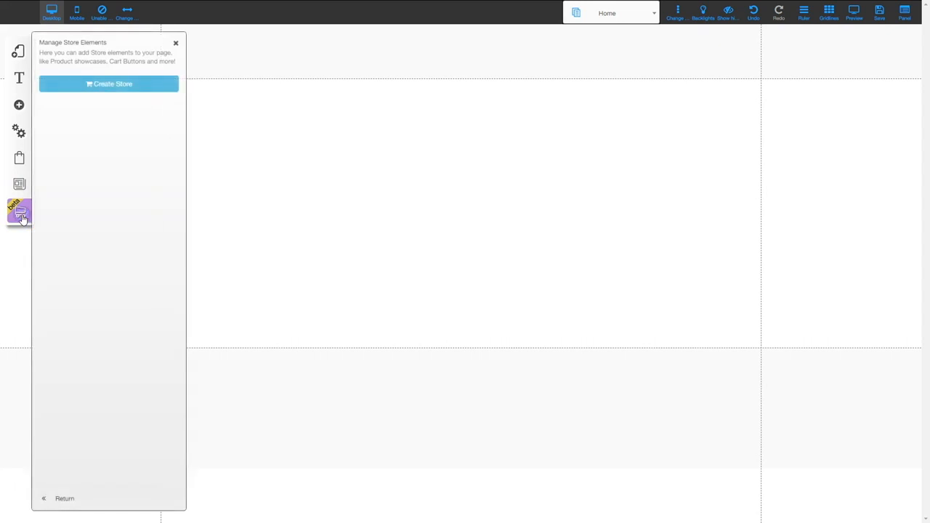
left_click(102, 85)
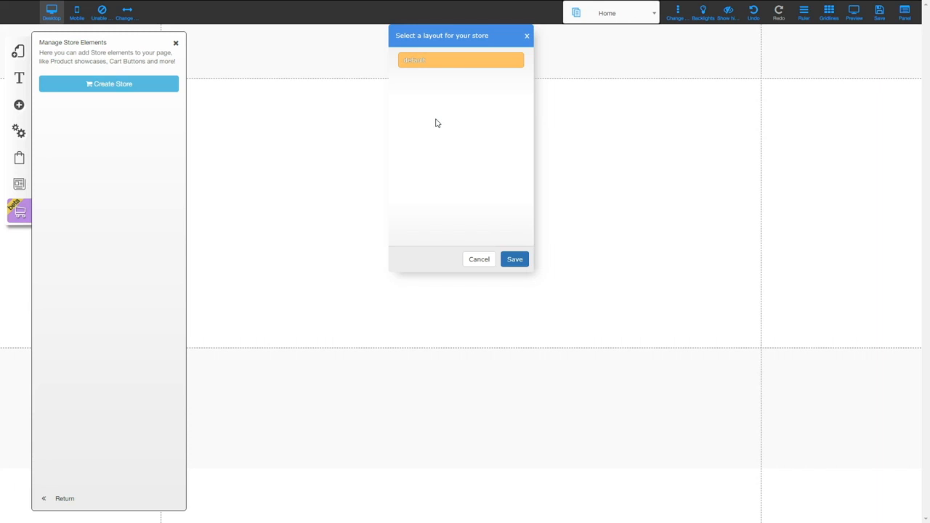
left_click(436, 64)
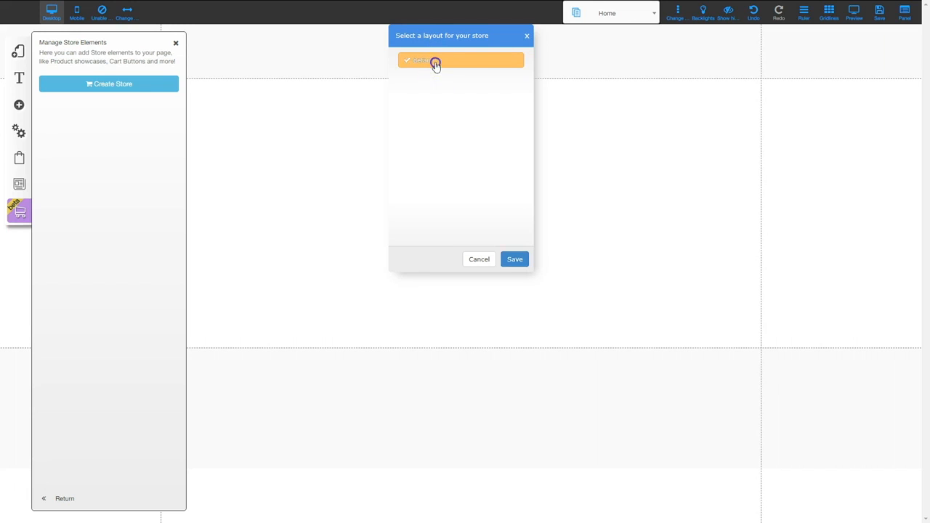
left_click(514, 260)
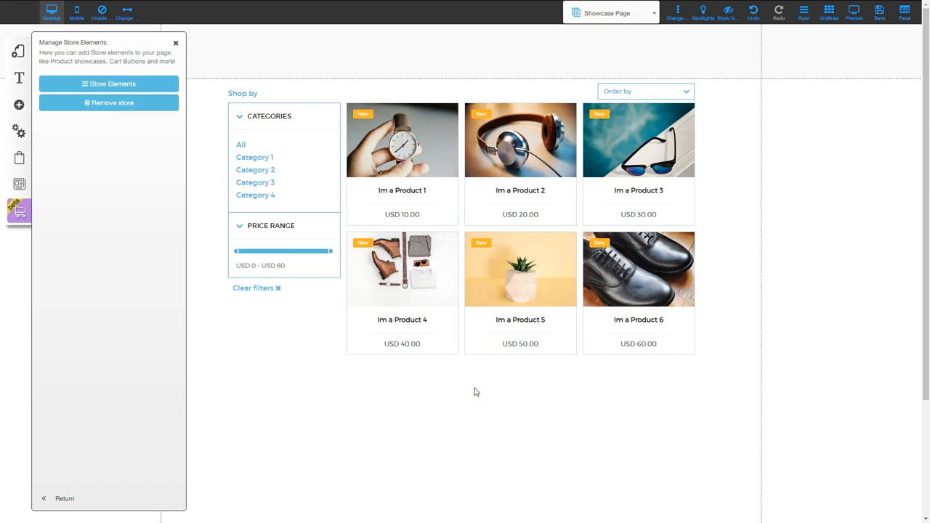
Save and publish the site with its store, then close Manage Store Elements
left_click(879, 13)
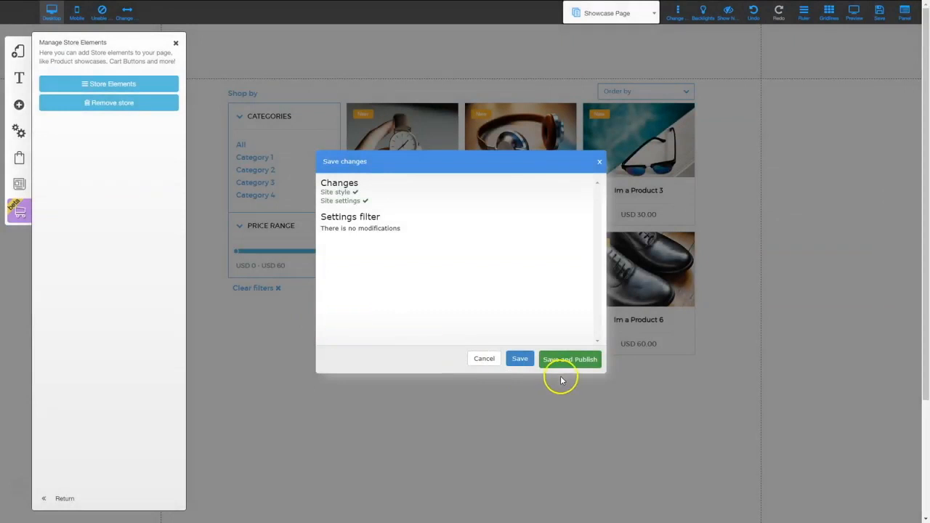
left_click(566, 362)
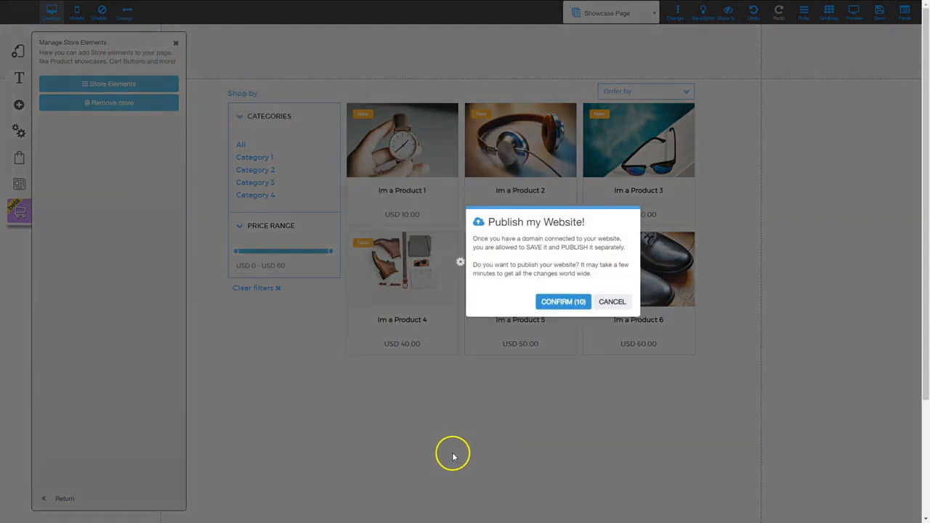
left_click(563, 302)
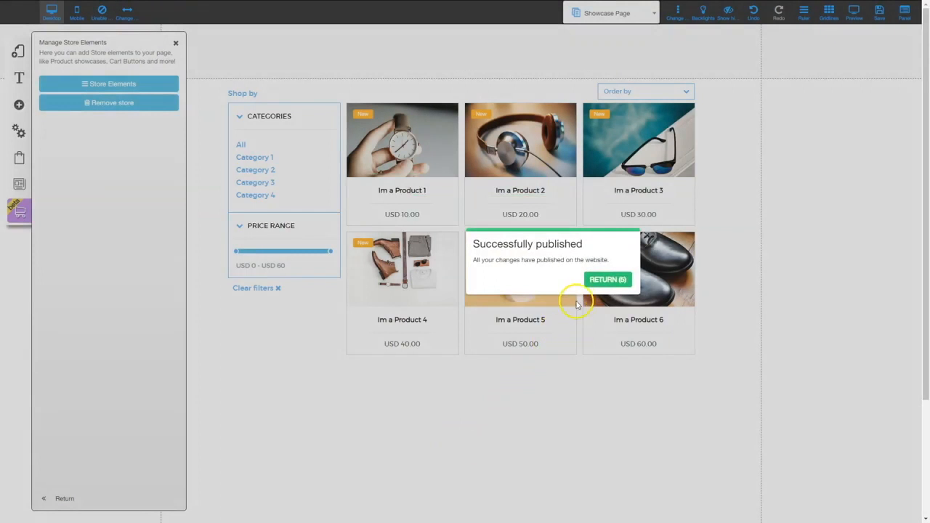
left_click(606, 280)
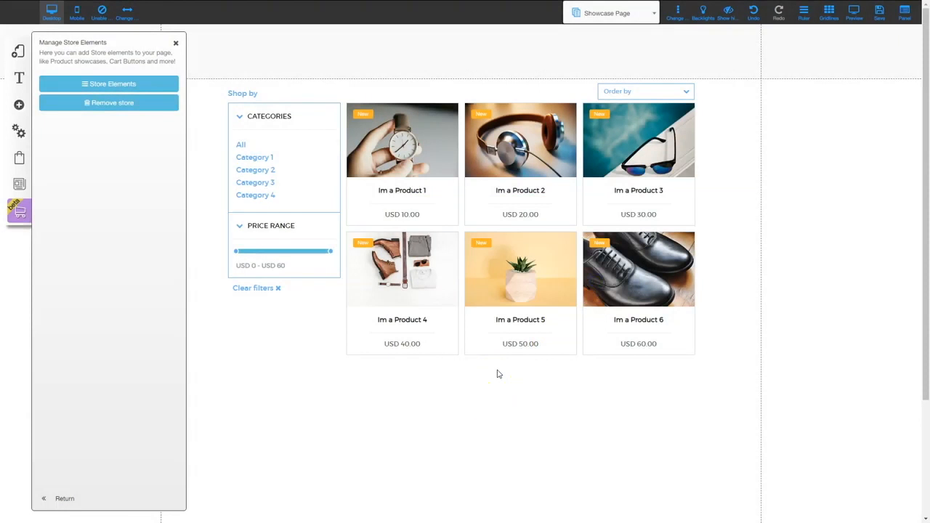
left_click(176, 45)
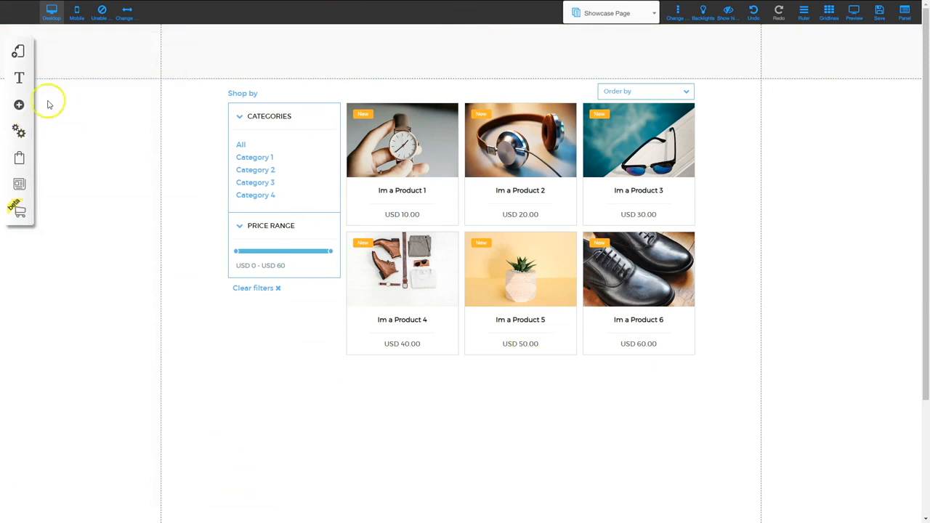
Show the default layout's pages, including Showcase, Product, Cart, Checkout and Thankyou
left_click(19, 51)
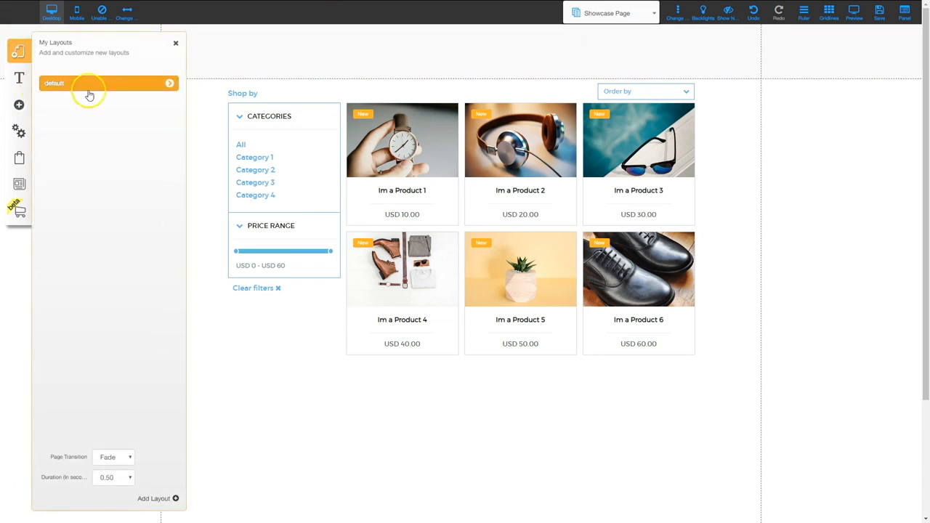
left_click(169, 85)
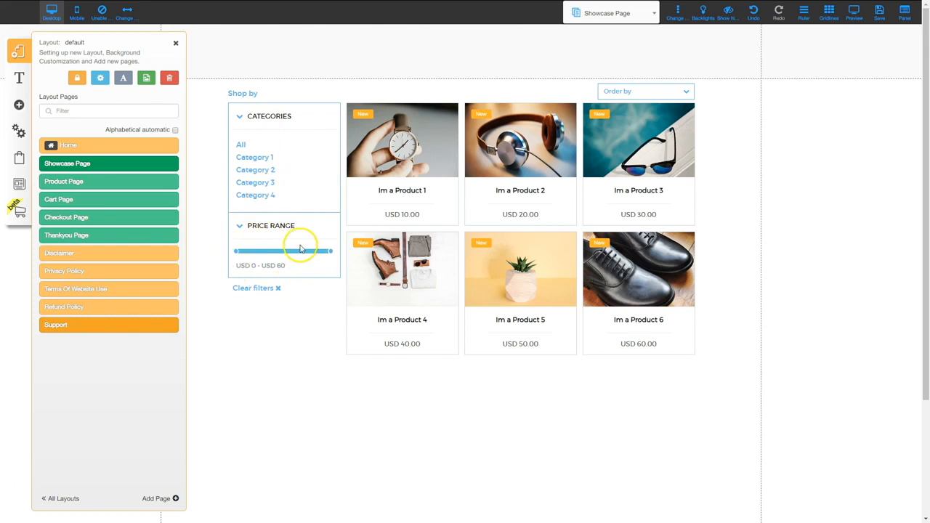
Step through the Product, Cart, Checkout and Thankyou store pages in turn
left_click(78, 184)
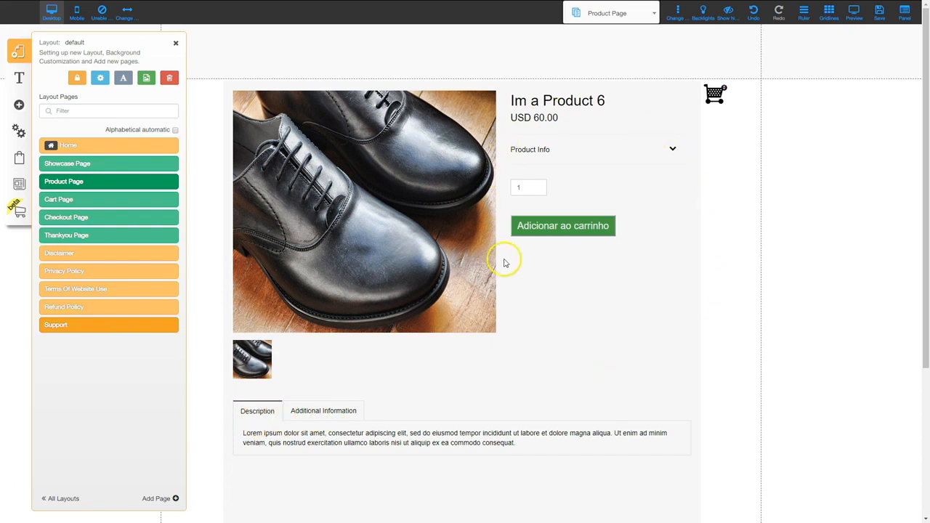
left_click(62, 197)
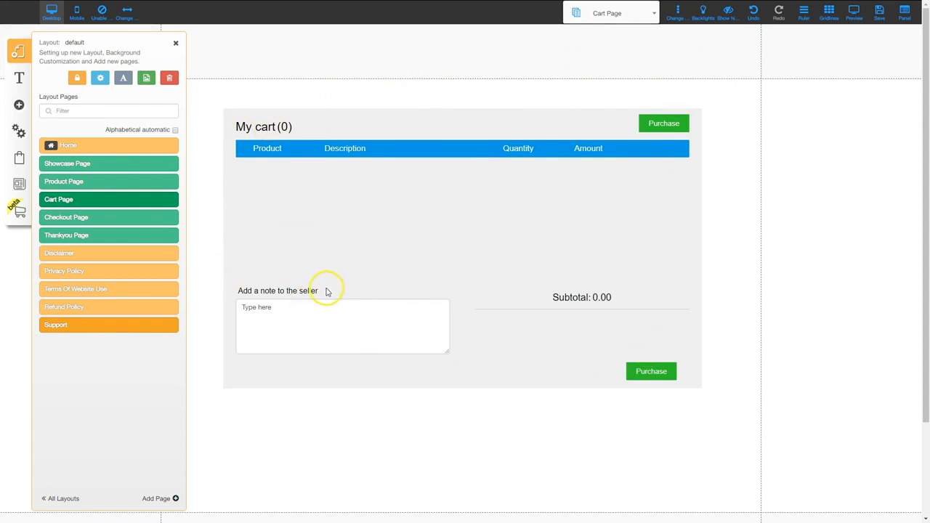
left_click(76, 220)
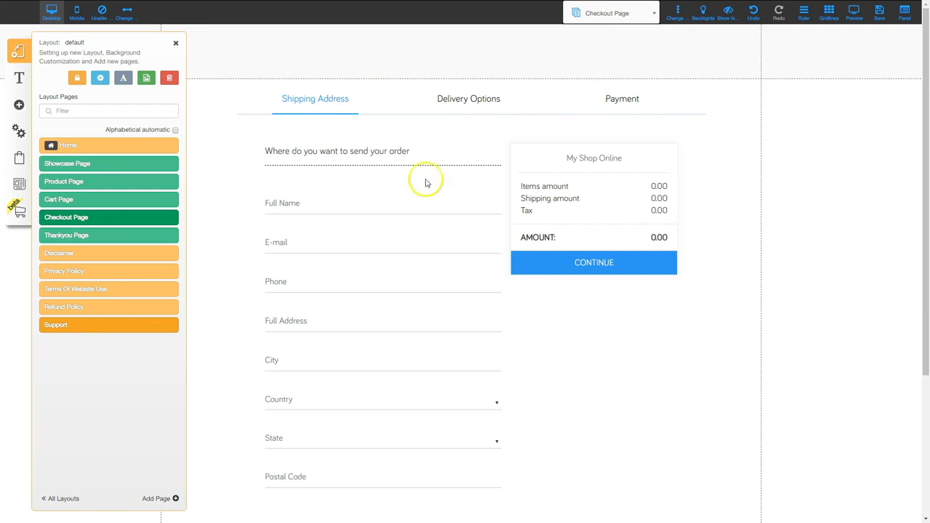
left_click(85, 237)
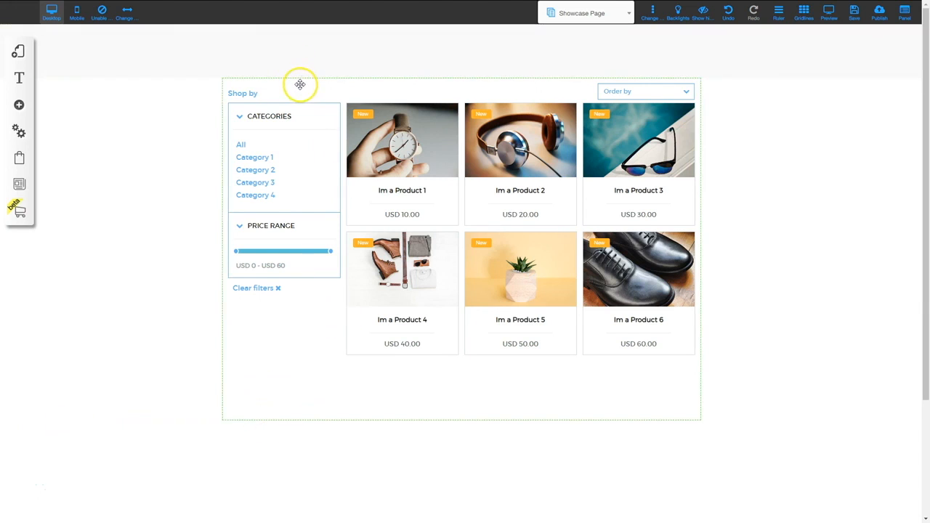
Drag the product showcase block slightly right and lower on the Showcase Page
left_click_drag(300, 87, 311, 109)
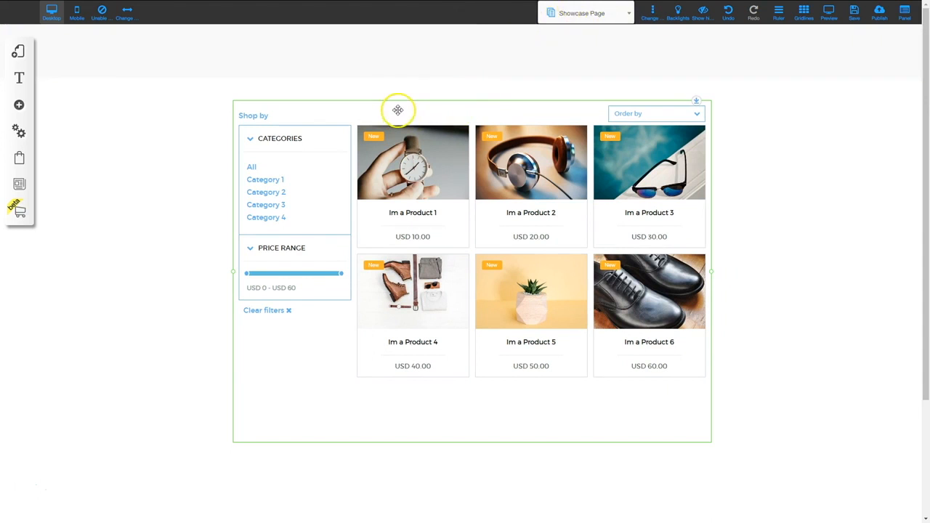
mouse_move(396, 108)
left_mouse_down()
mouse_move(431, 150)
mouse_move(457, 91)
mouse_move(373, 175)
mouse_move(417, 83)
mouse_move(359, 106)
mouse_move(396, 105)
mouse_move(401, 138)
mouse_move(403, 114)
left_mouse_up()
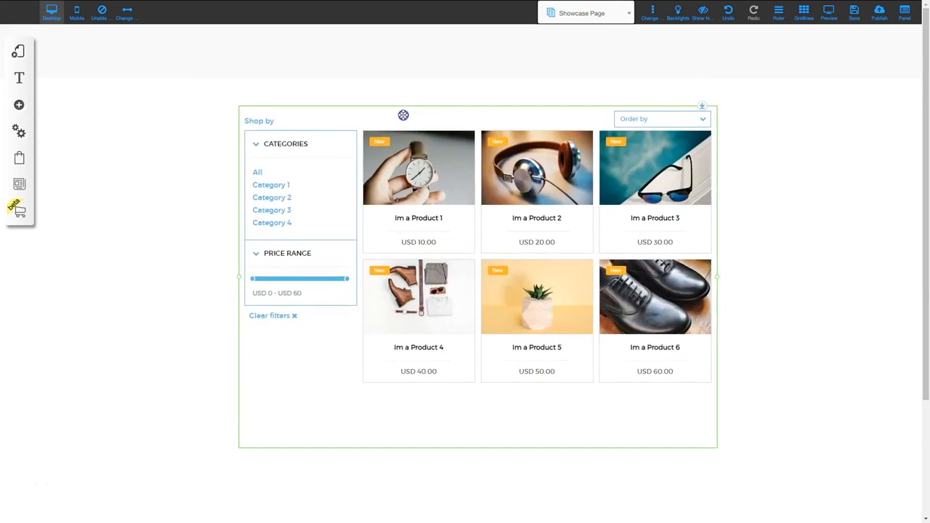
In Showcase settings, keep All categories and uncheck Show name so cards show only image and price
left_click(403, 115)
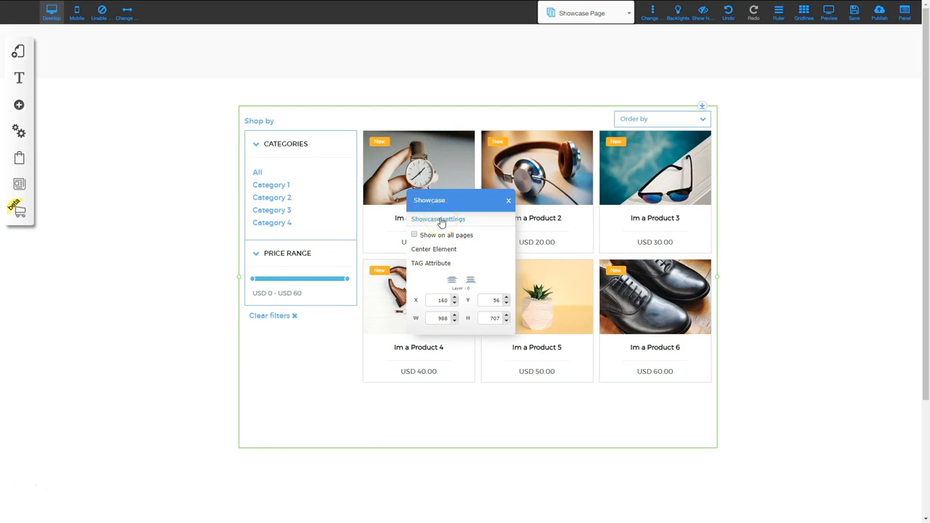
left_click(441, 220)
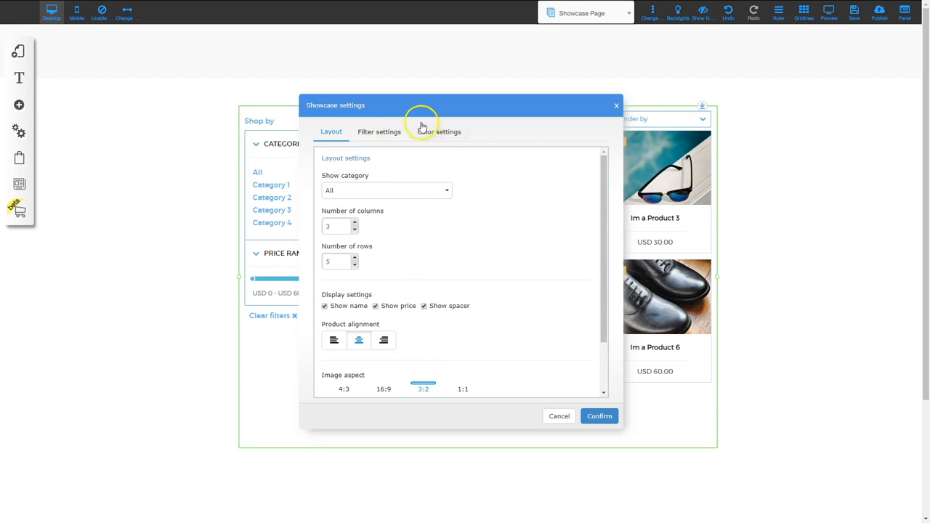
left_click_drag(421, 108, 709, 80)
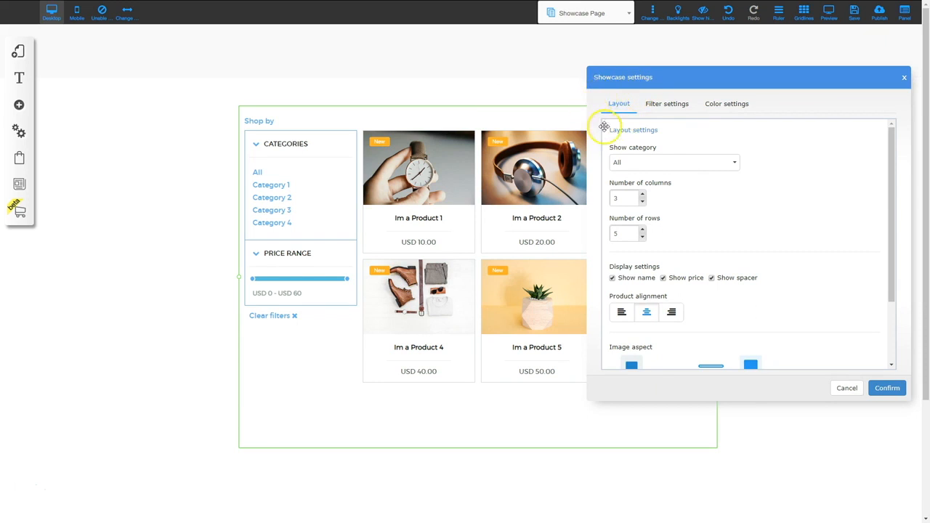
left_click(651, 161)
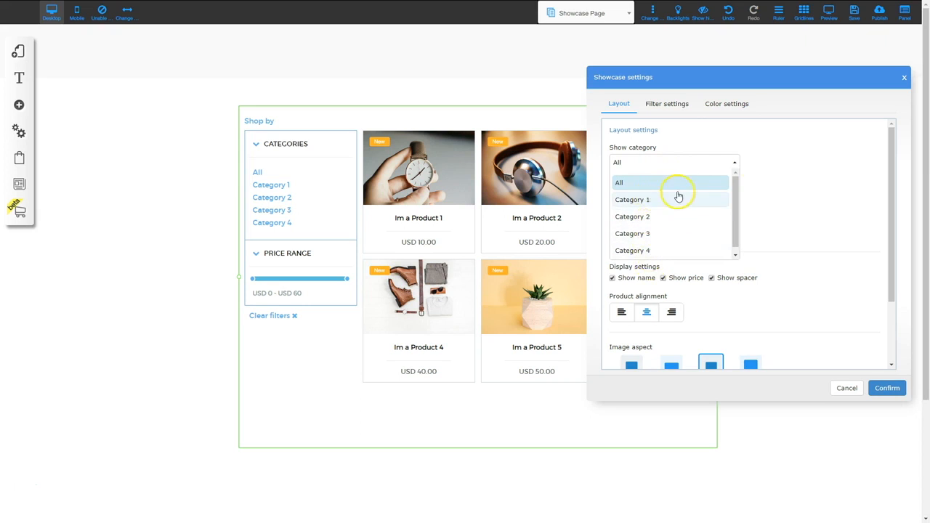
left_click(801, 165)
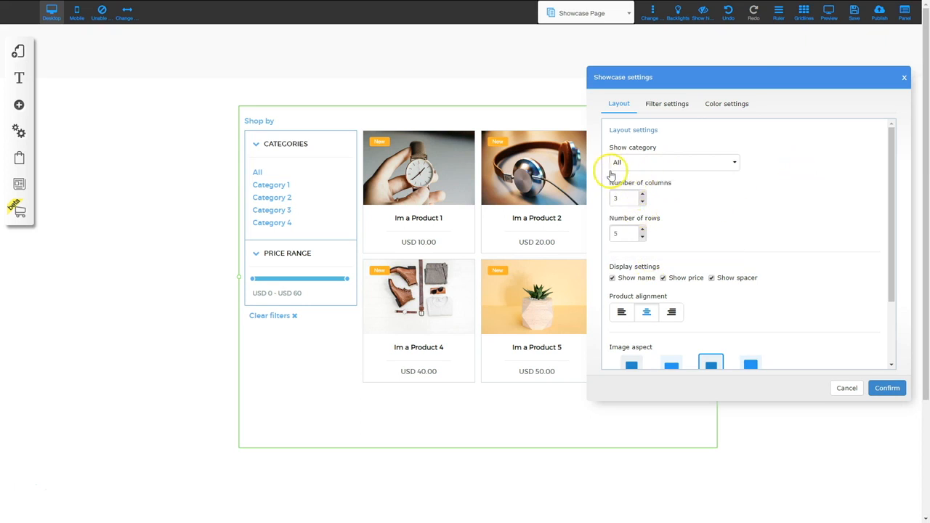
left_click_drag(775, 77, 431, 235)
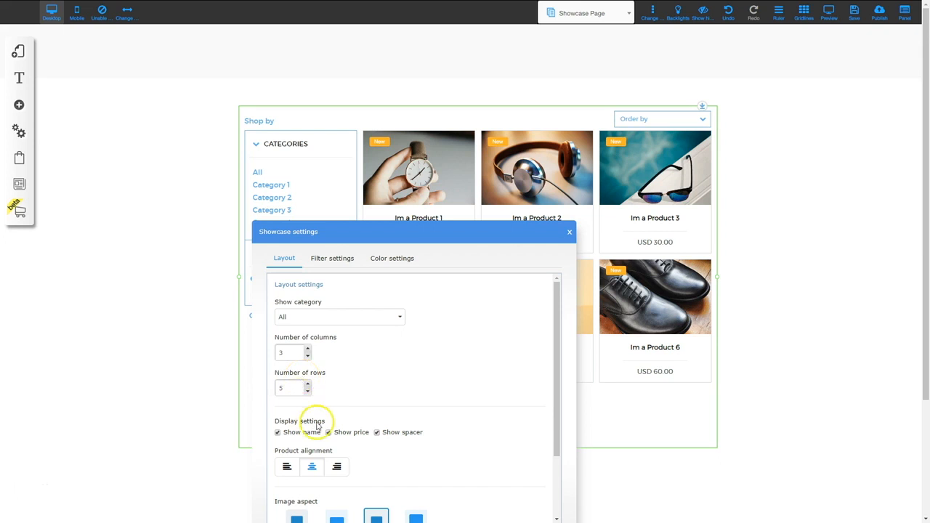
left_click_drag(392, 230, 356, 105)
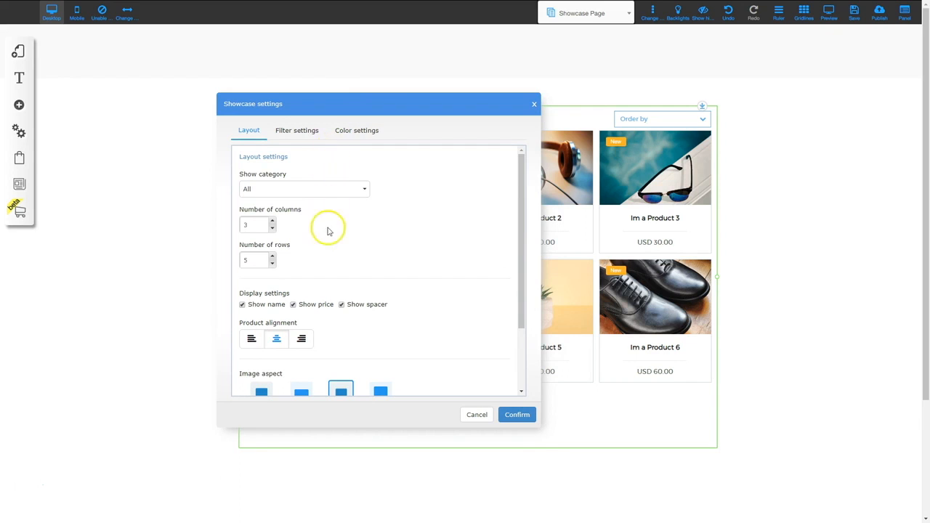
scroll(326, 299, "down", 2)
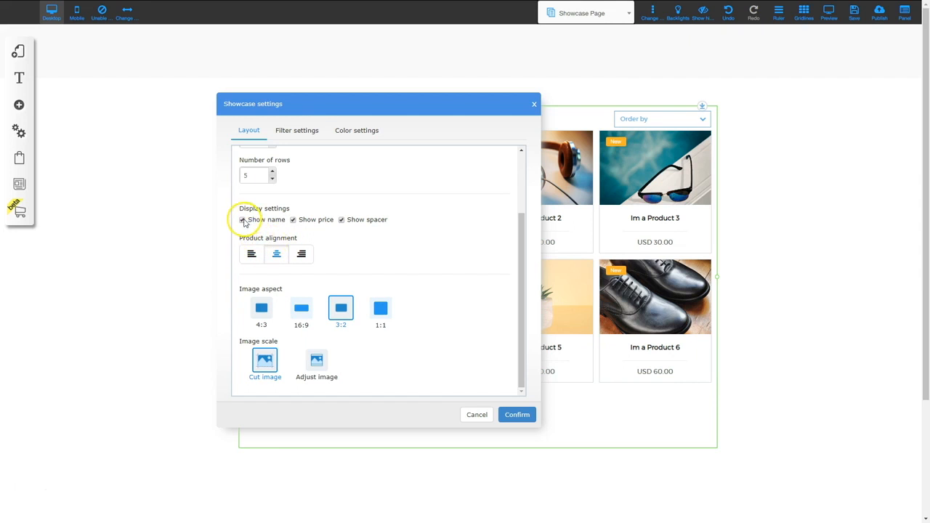
left_click_drag(326, 104, 224, 110)
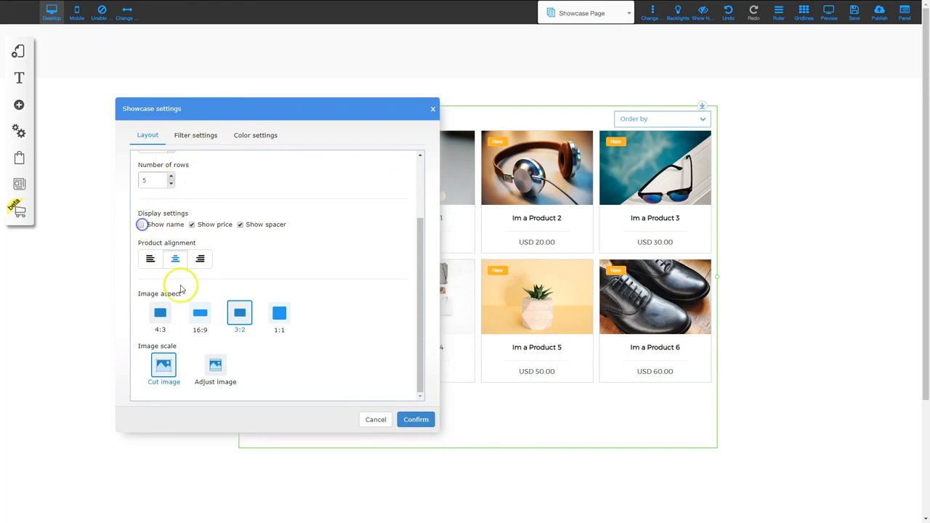
left_click(413, 420)
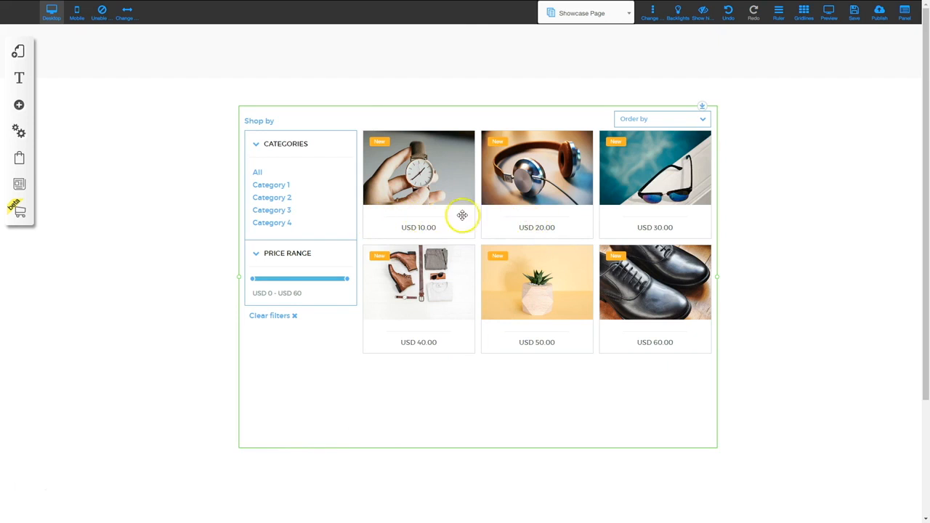
Recheck Show name and apply the showcase settings with the filters turned off
left_click(508, 132)
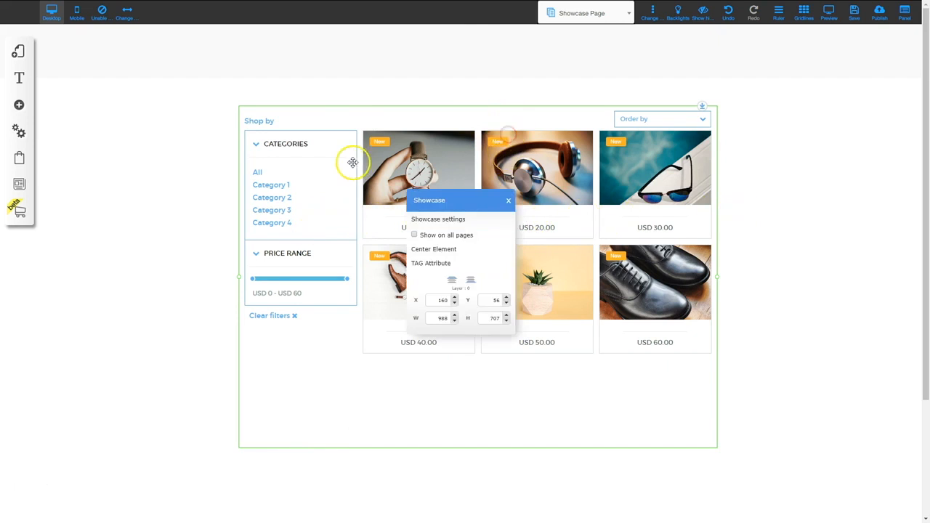
left_click(446, 218)
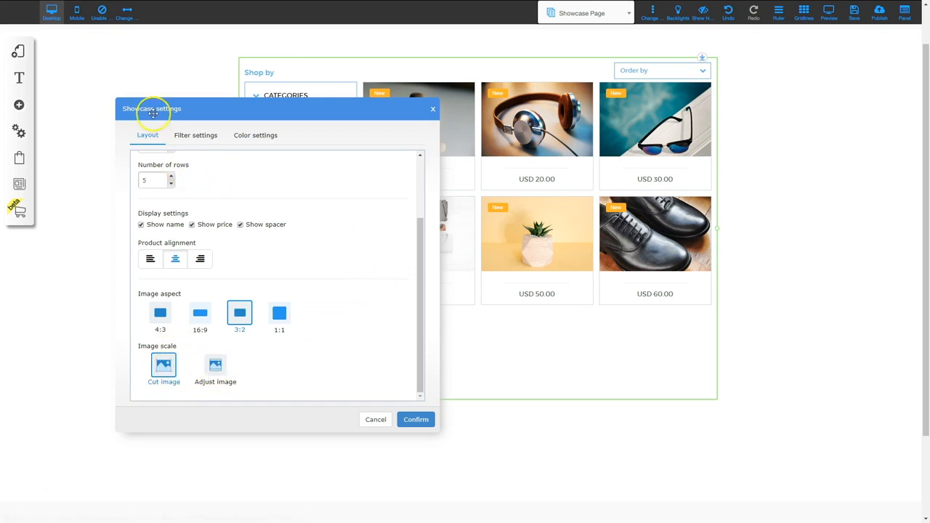
left_click(204, 138)
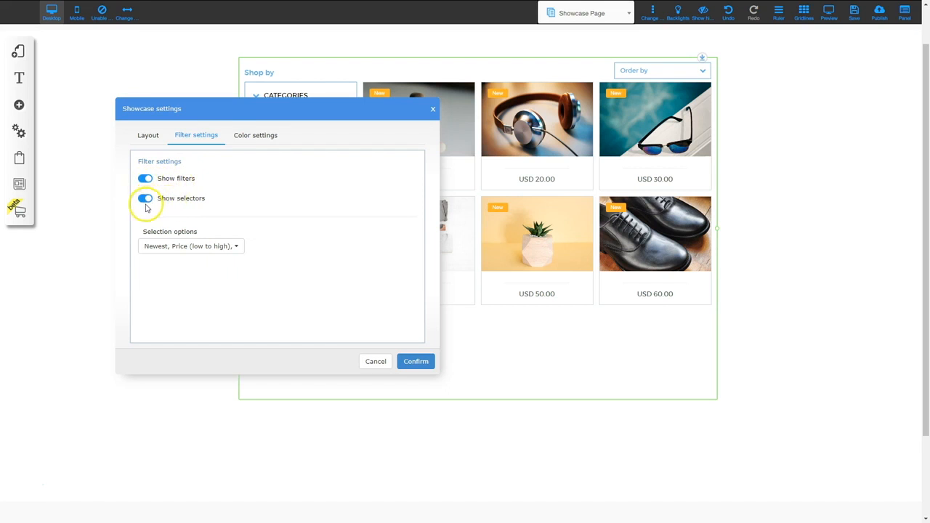
left_click_drag(230, 116, 511, 65)
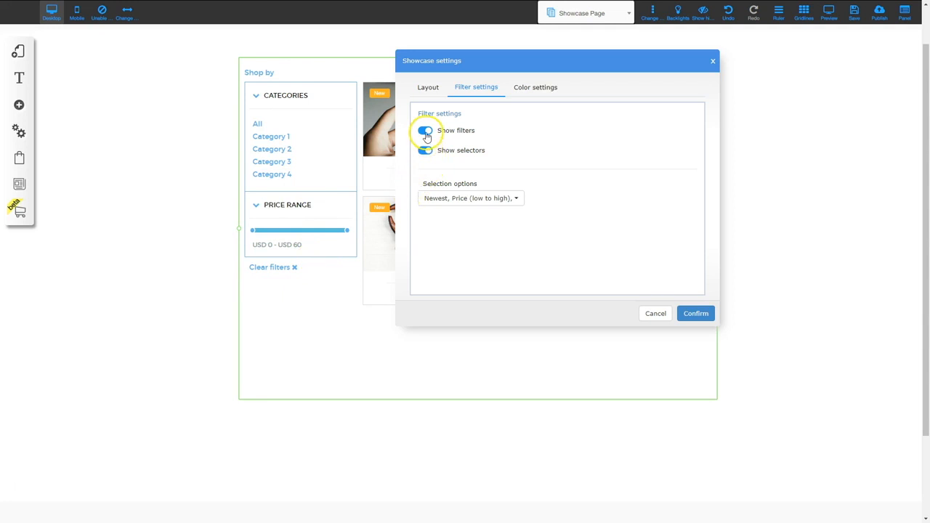
left_click(696, 313)
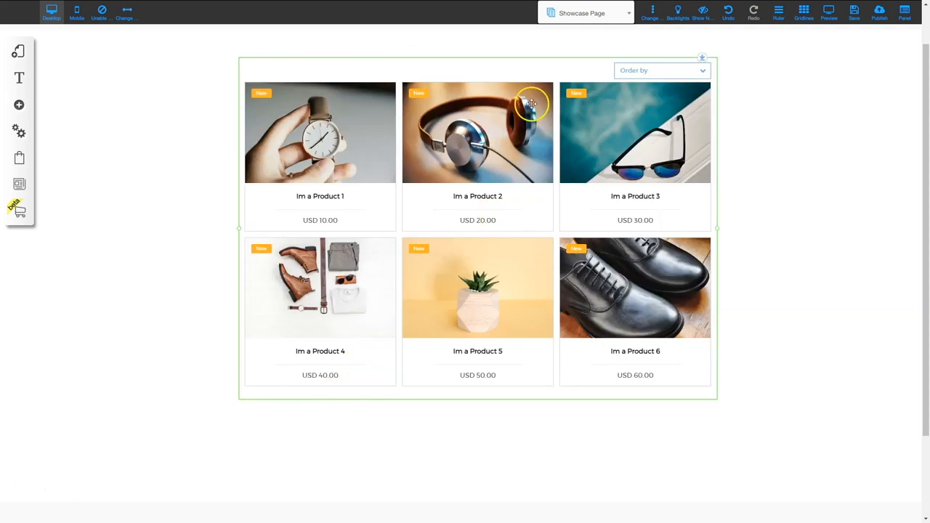
Turn the category and price-range filters back on, leaving Order by sorting unchanged
double_click(399, 193)
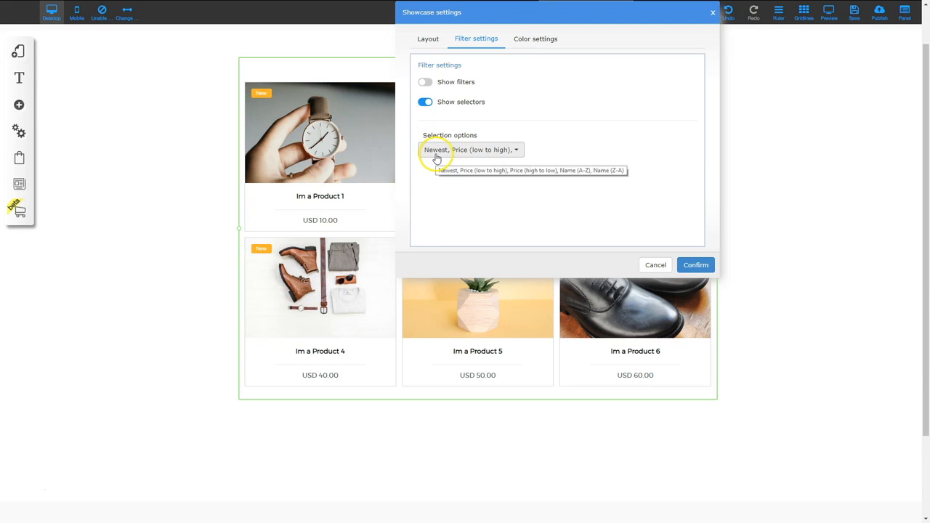
left_click(497, 151)
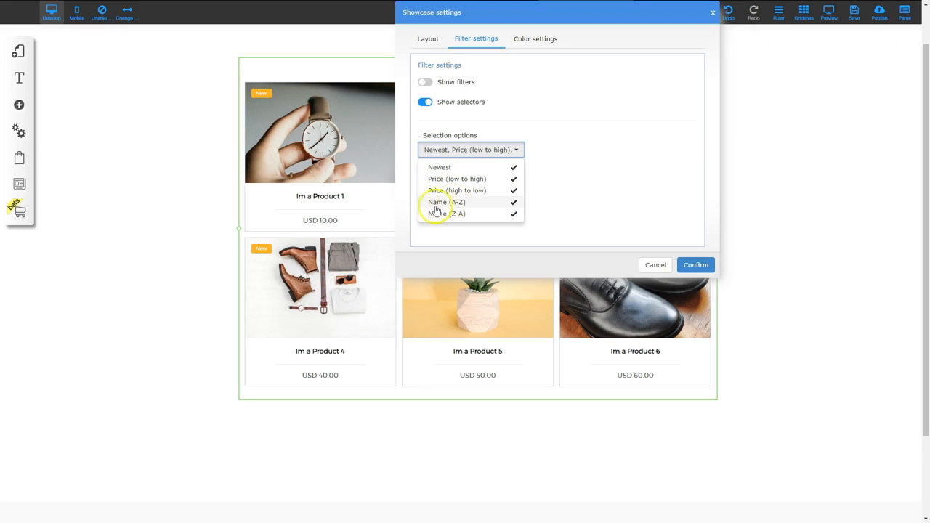
left_click(539, 142)
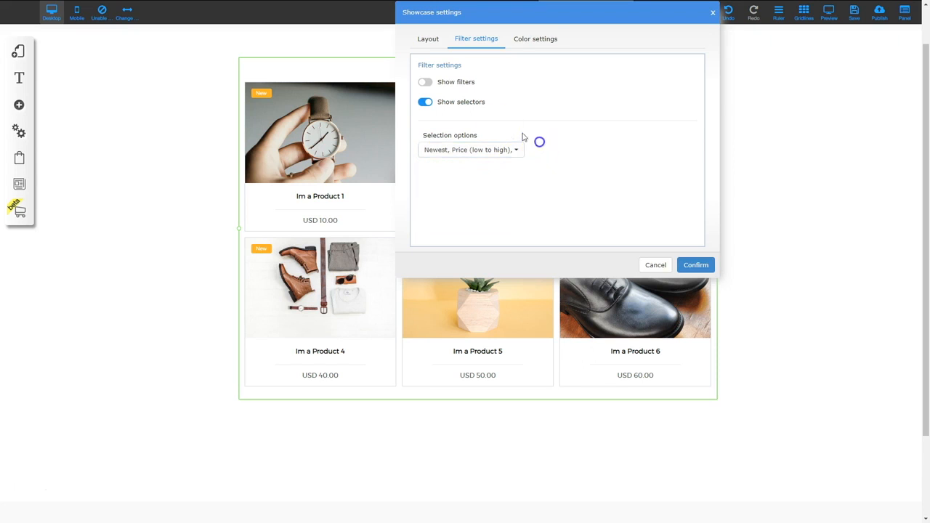
left_click(424, 82)
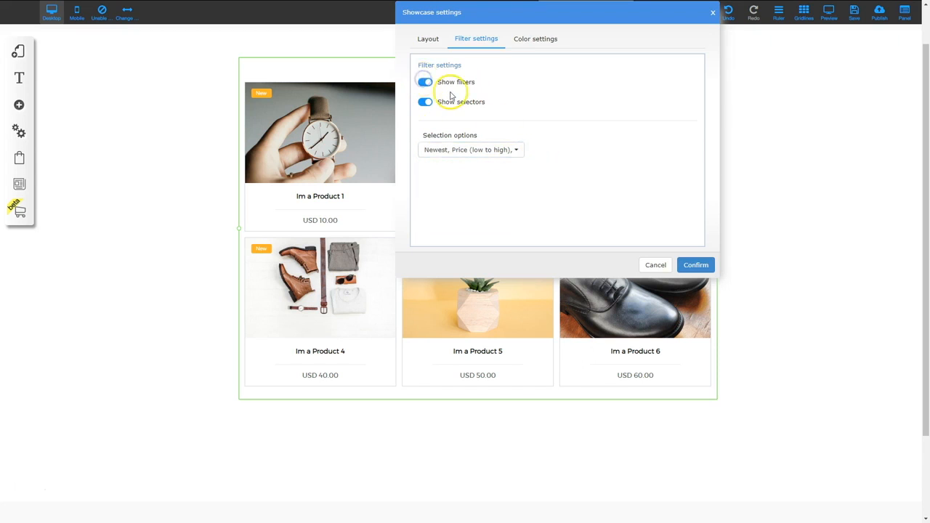
left_click(699, 265)
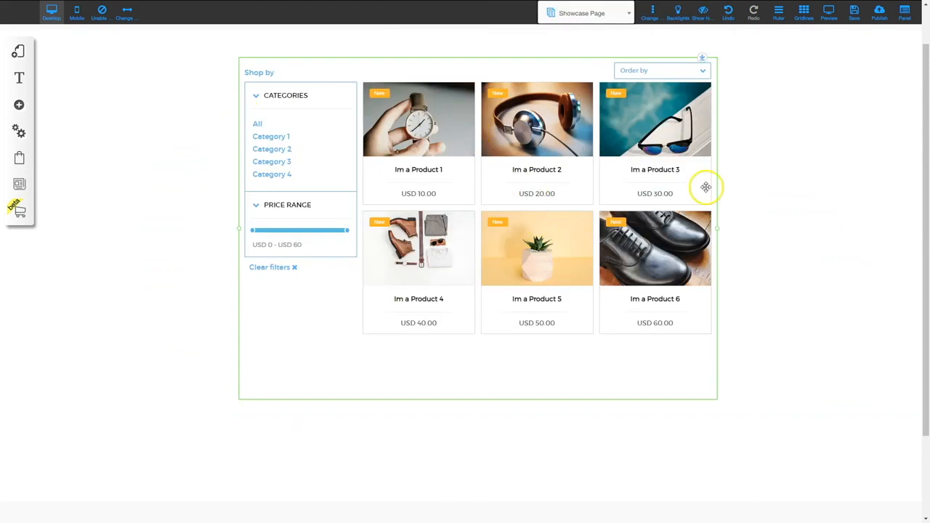
right_click(407, 191)
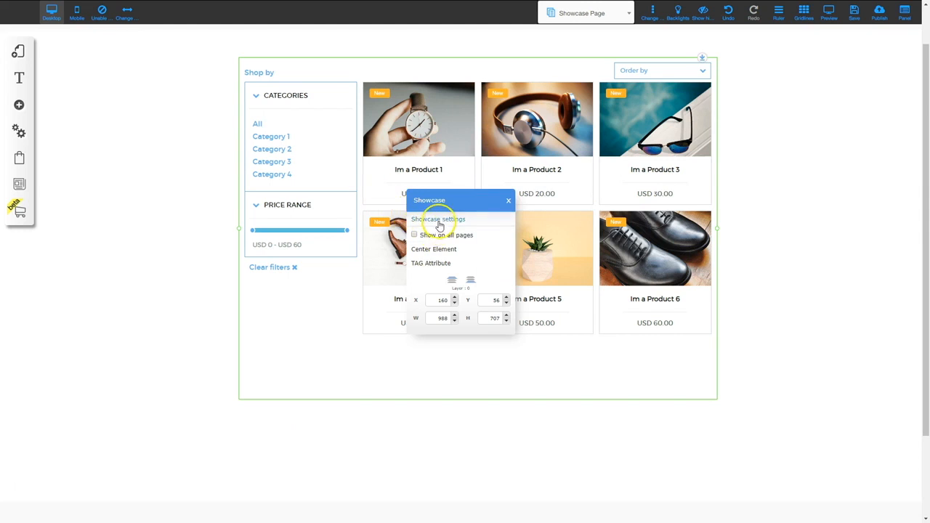
left_click(438, 218)
left_click(535, 39)
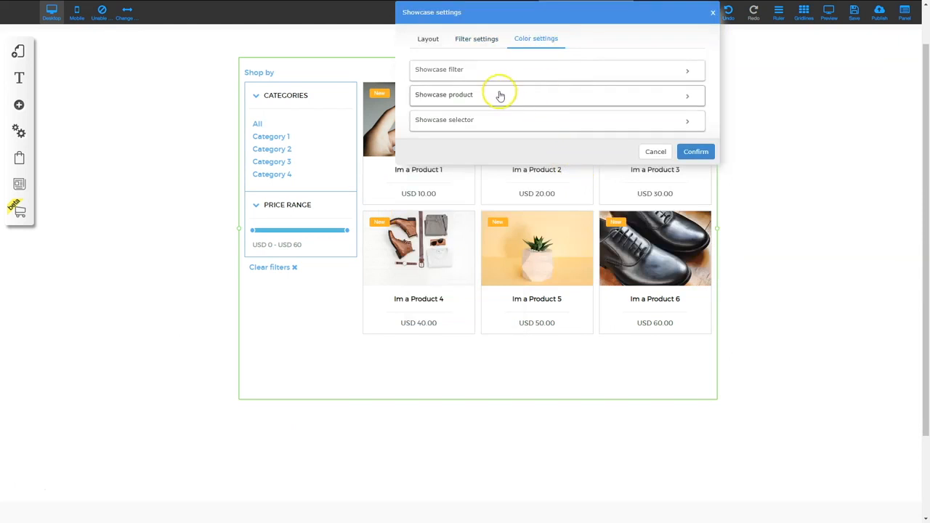
left_click(455, 72)
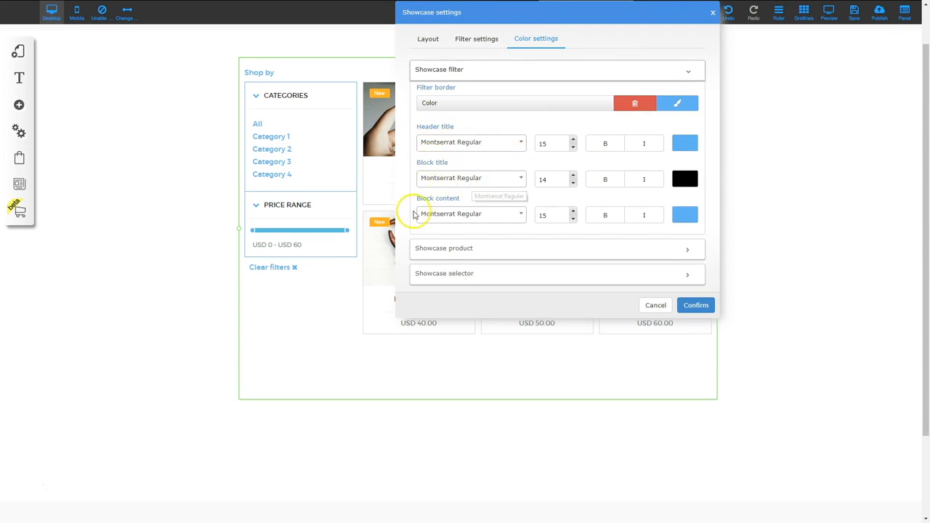
left_click(463, 70)
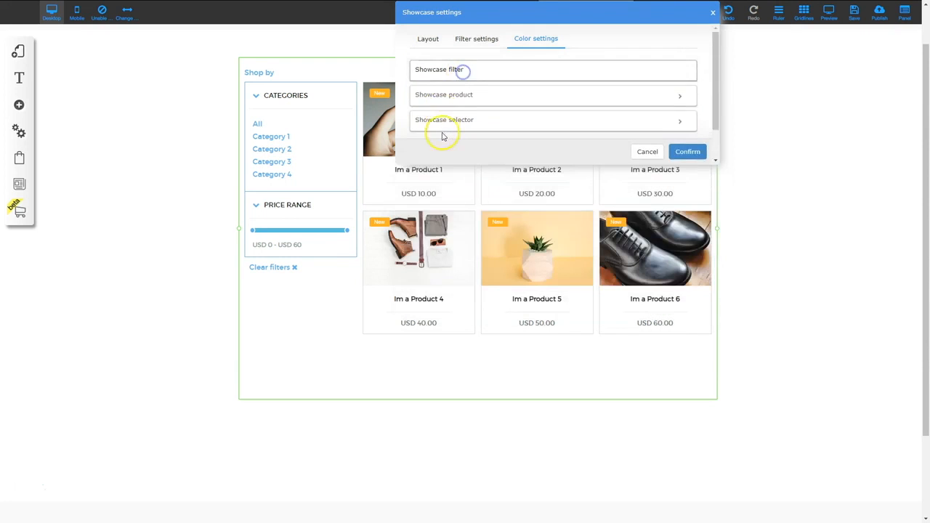
left_click(449, 98)
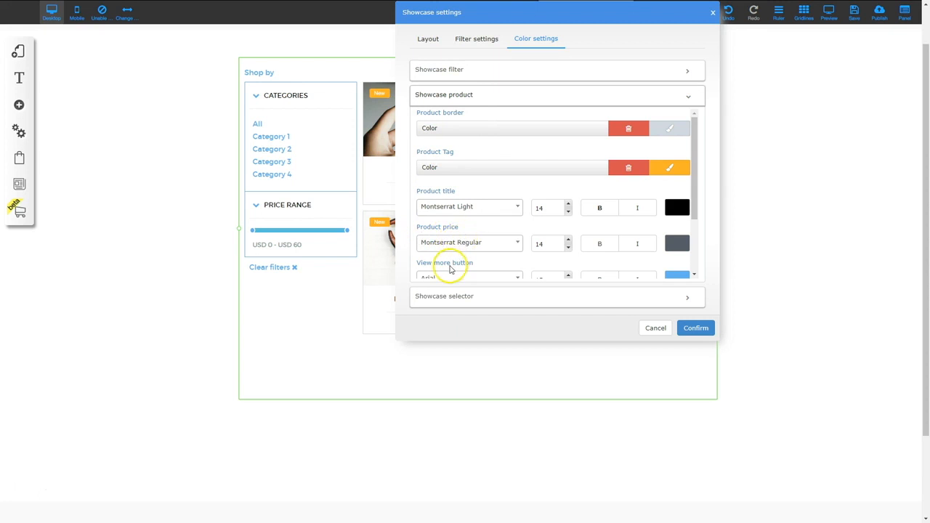
scroll(443, 255, "down", 2)
scroll(476, 239, "down", 2)
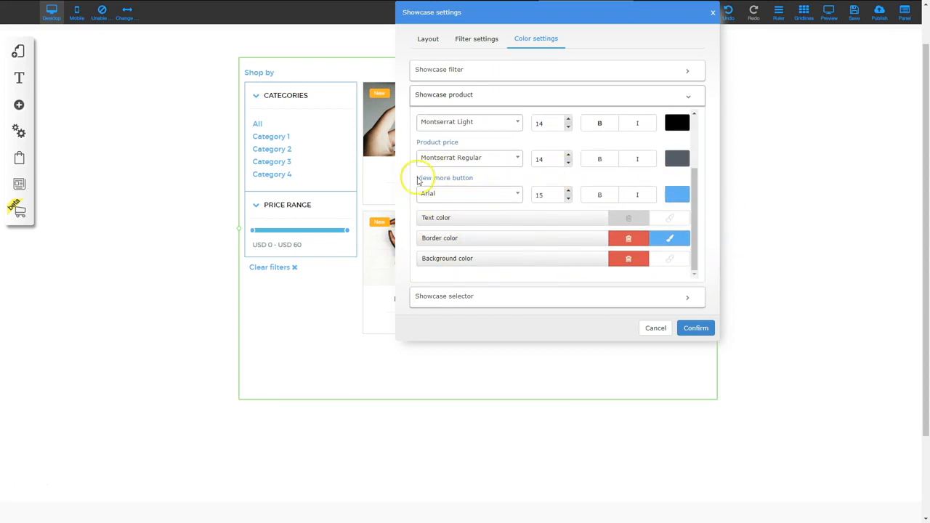
left_click(459, 298)
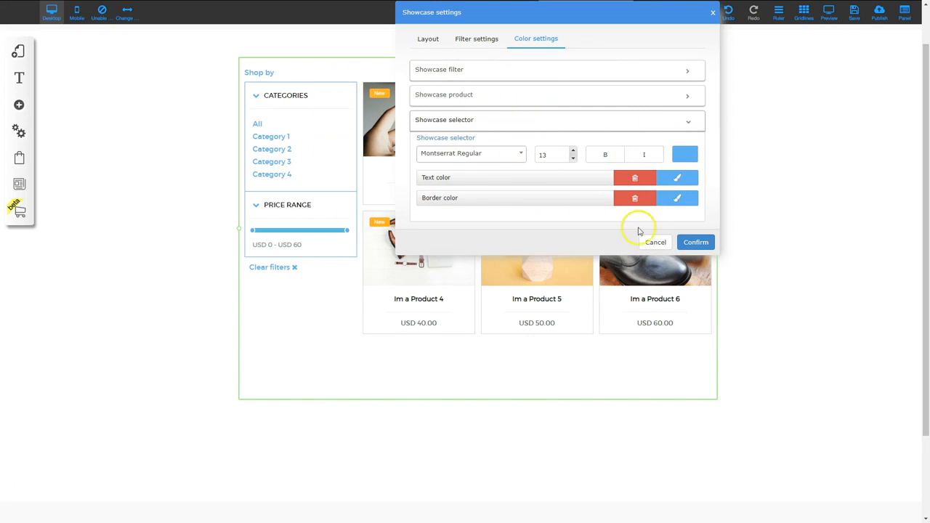
left_click(696, 243)
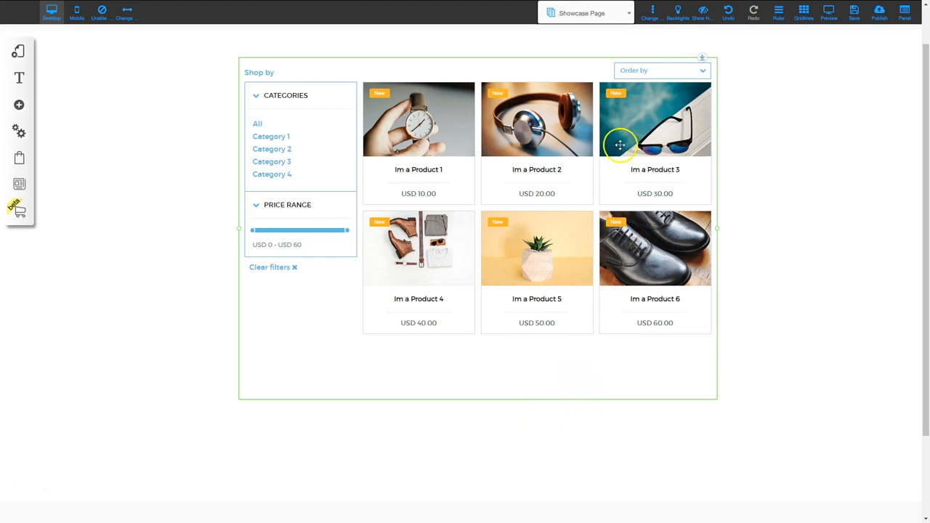
Go to the Product Page for 'Im a Product 6' and open its Appearance customization
left_click(611, 28)
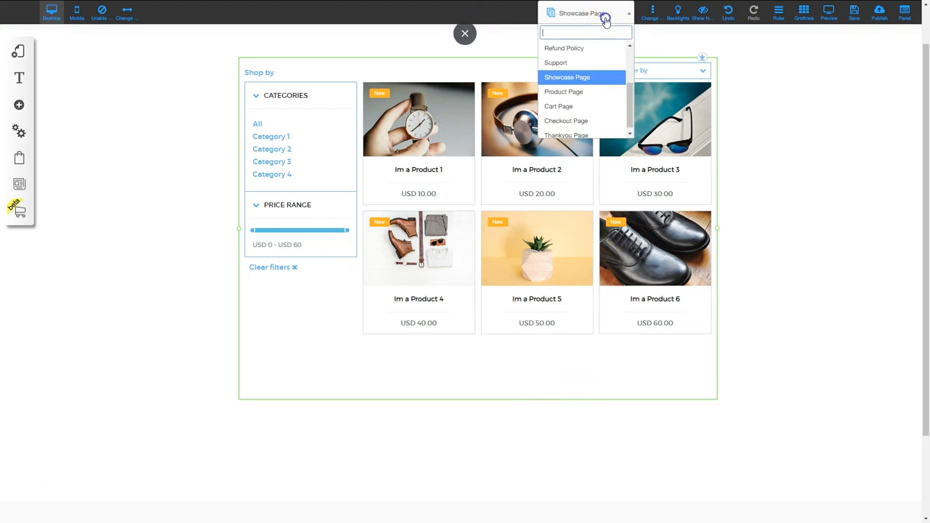
left_click(581, 92)
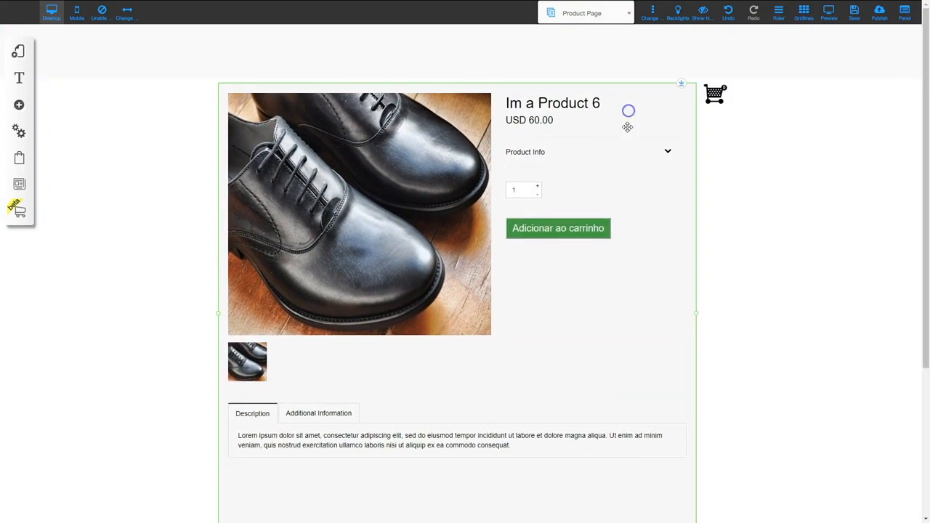
left_click(627, 113)
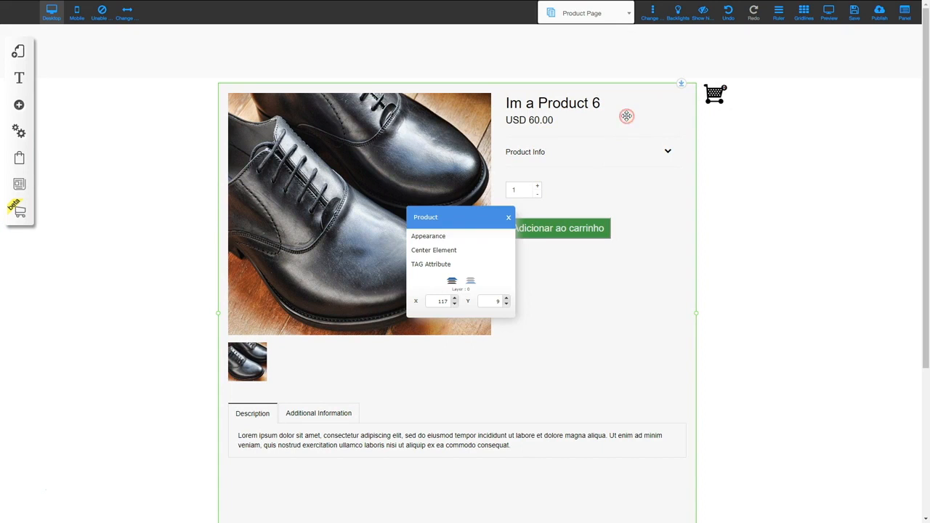
left_click(445, 237)
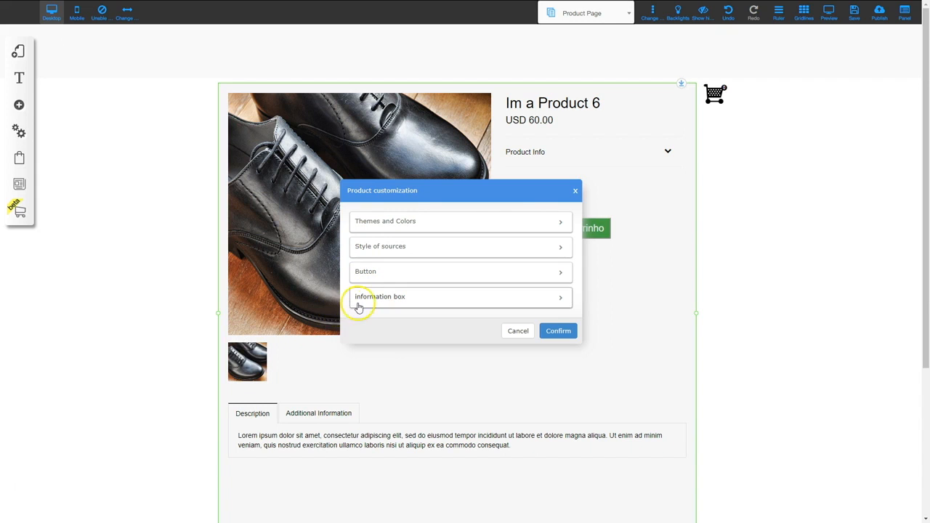
Expand Themes and Colors and browse the available product themes
left_click(410, 221)
scroll(428, 301, "down", 3)
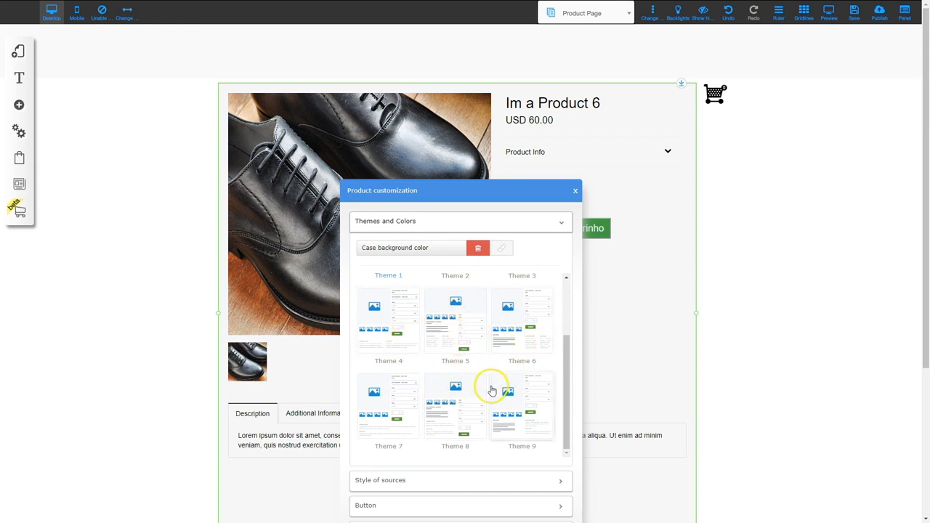
scroll(490, 386, "down", 1)
scroll(490, 389, "up", 2)
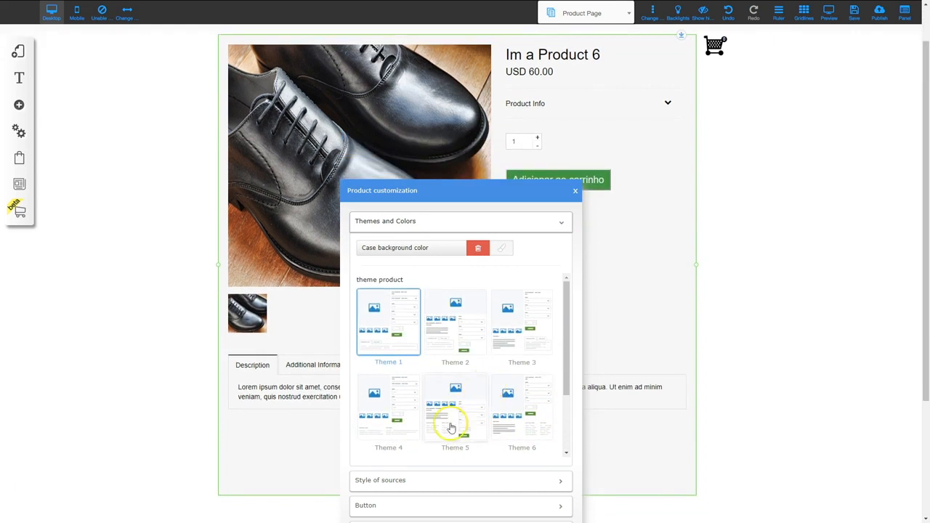
Review Style of sources: Arial title 30, price 20, description 15, additional information 14
left_click(418, 480)
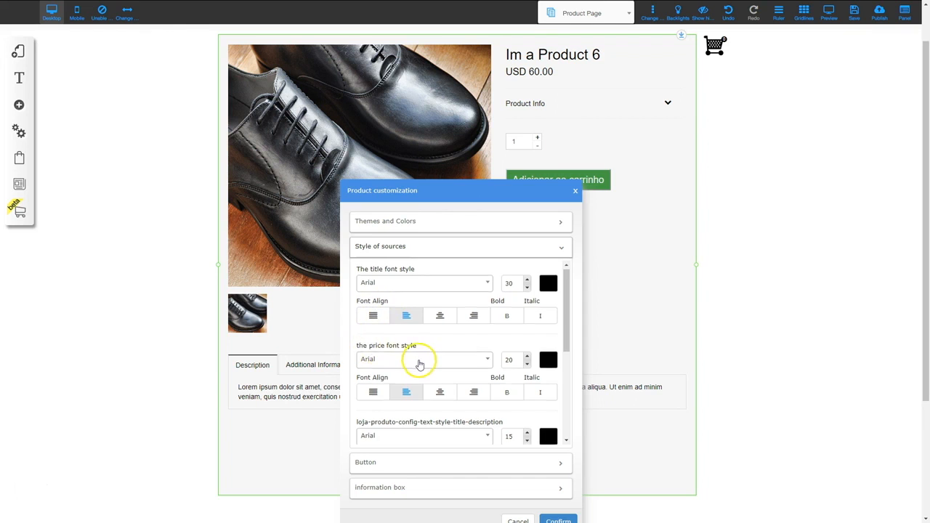
scroll(417, 361, "down", 2)
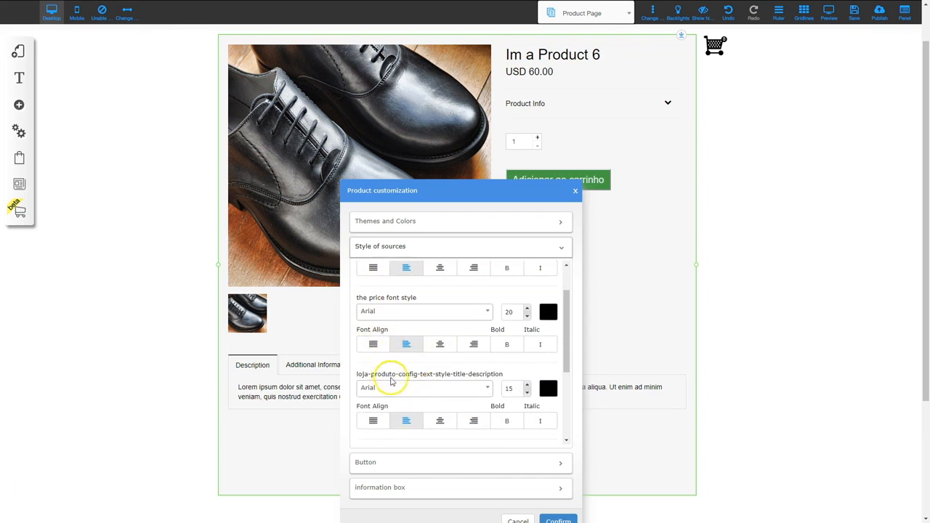
scroll(405, 359, "down", 5)
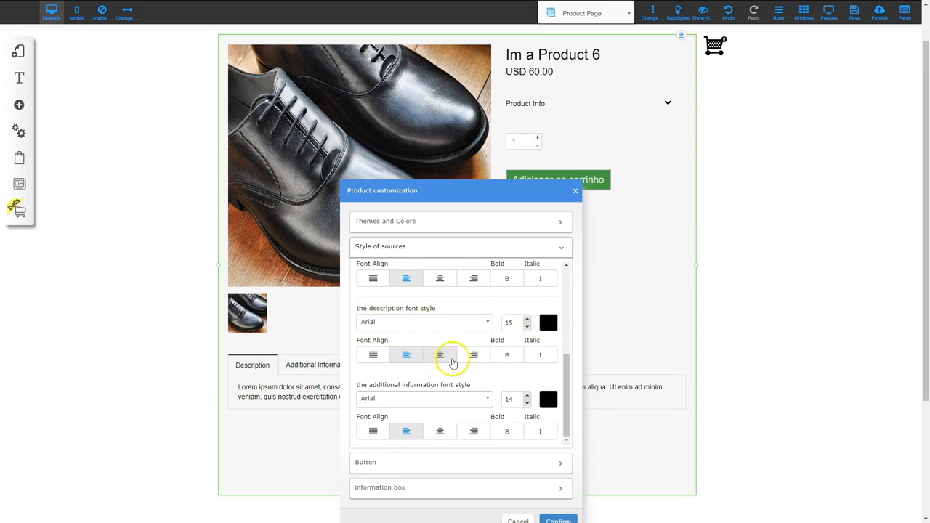
scroll(452, 363, "down", 1)
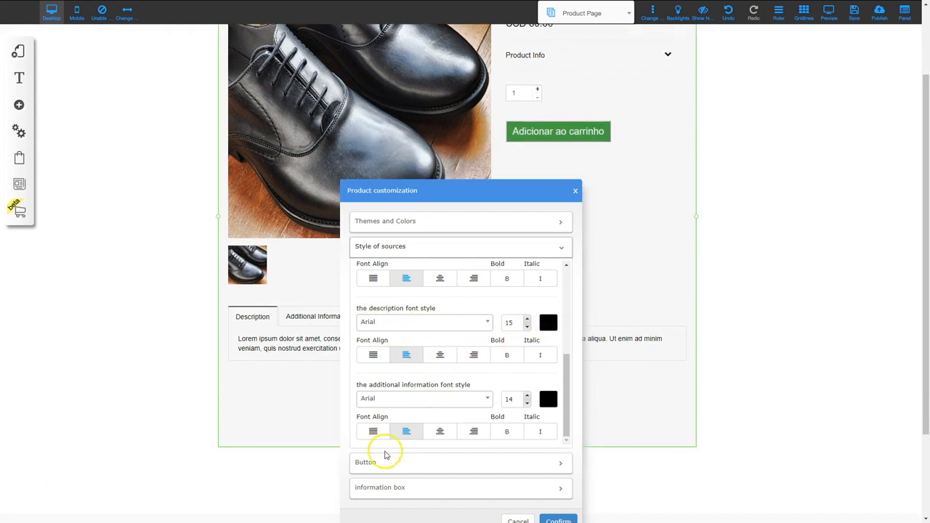
Expand the product's buy-button and information-box styling options, moving the dialog aside to see the product
left_click(385, 465)
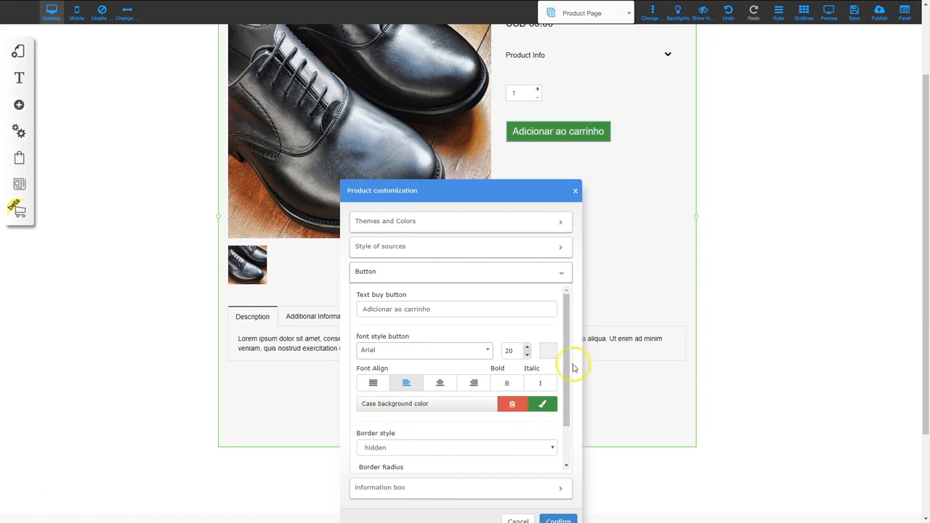
scroll(421, 400, "down", 2)
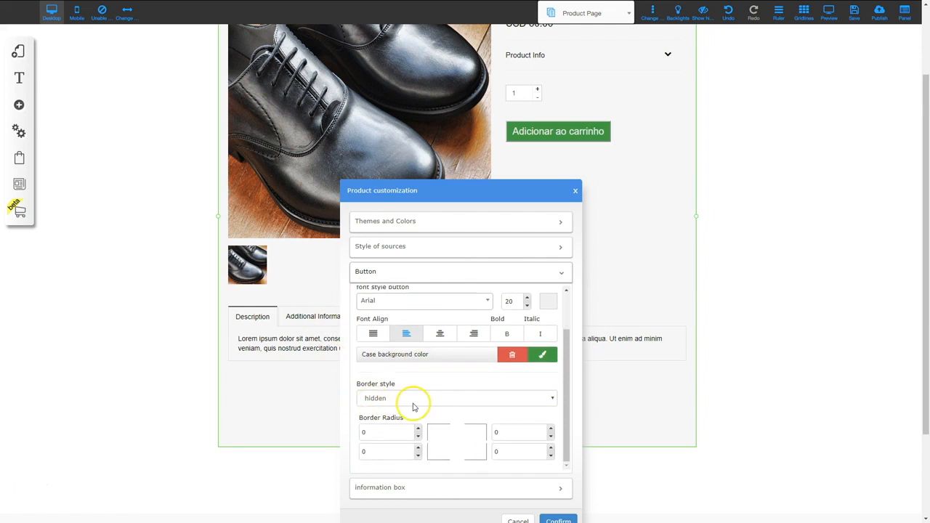
scroll(412, 407, "down", 1)
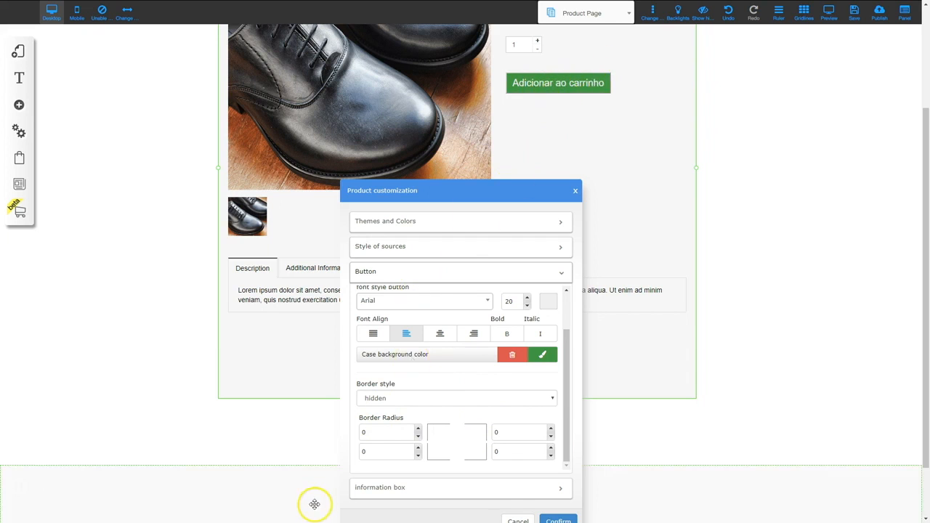
left_click(406, 496)
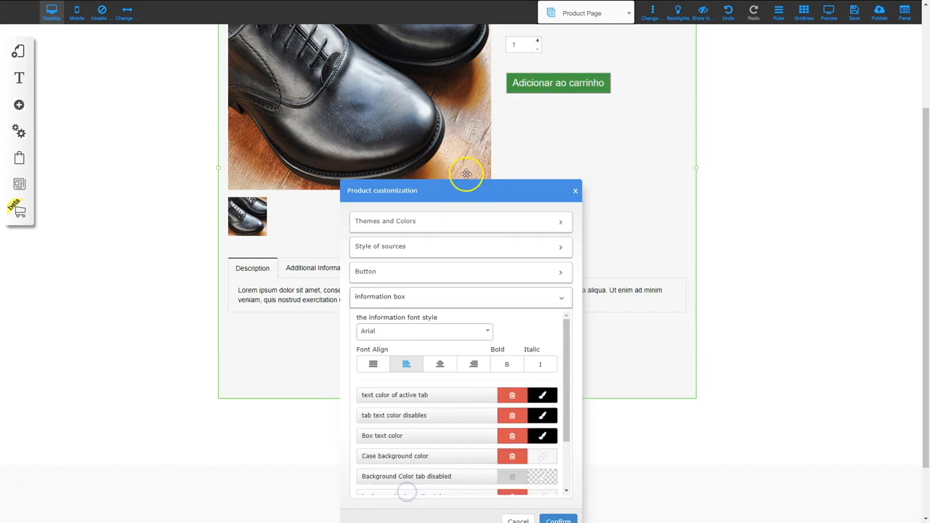
left_click_drag(468, 191, 665, 92)
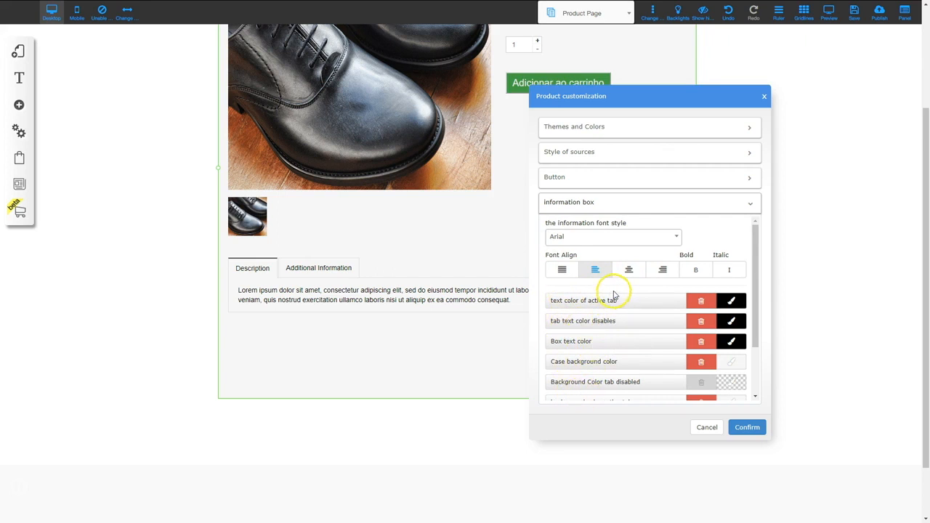
Confirm the product customization and bring up the list of site pages
left_click(654, 338)
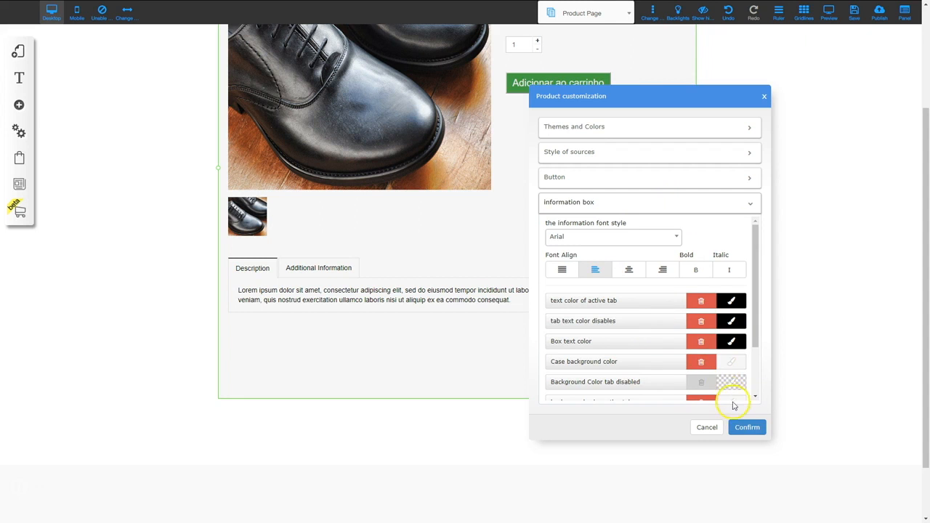
left_click(747, 428)
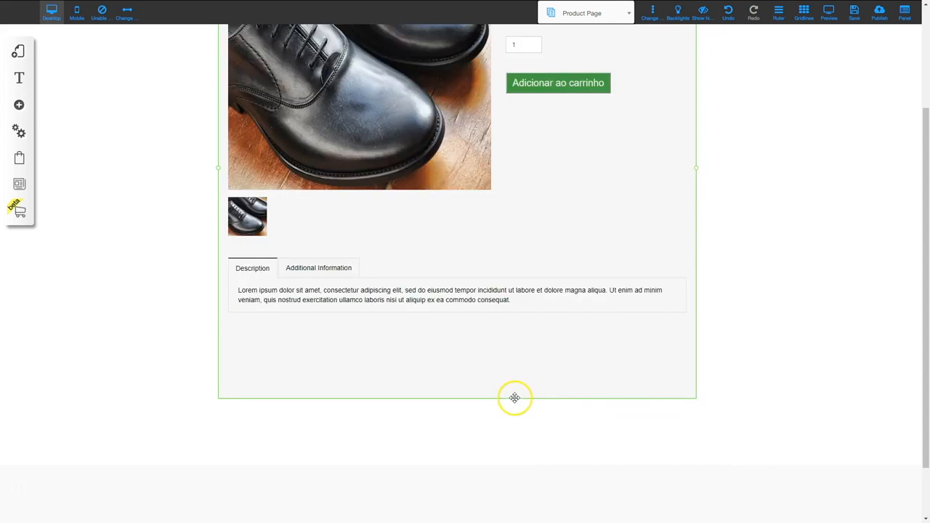
scroll(514, 398, "up", 2)
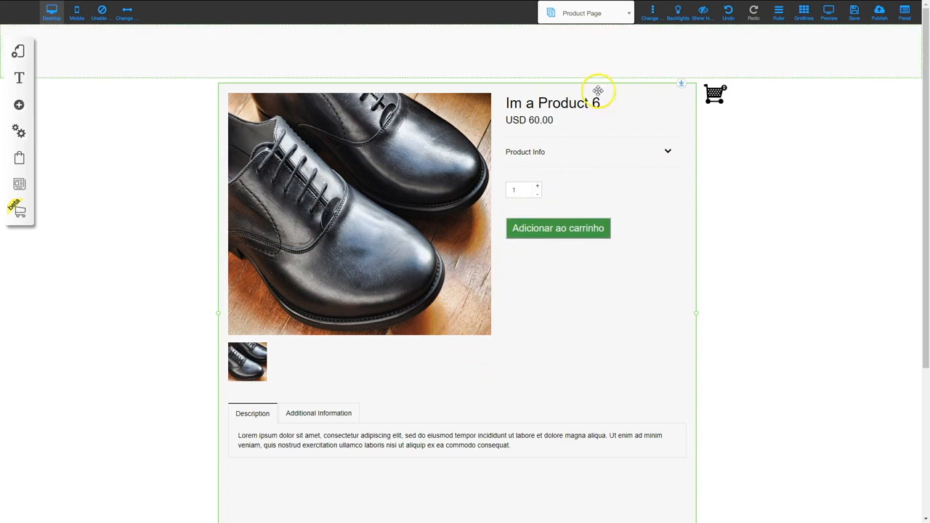
left_click(598, 16)
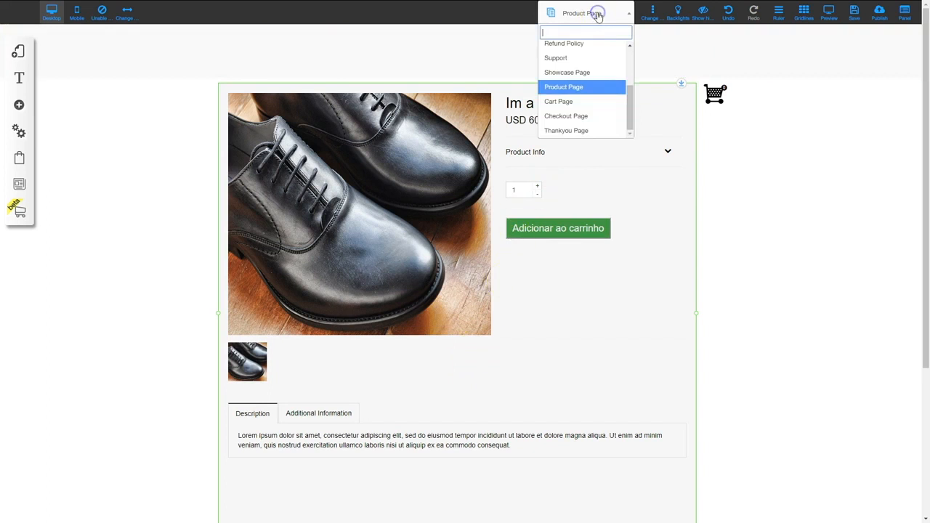
Switch to the Cart Page, nudge the cart block slightly, and open its appearance customization
left_click(577, 100)
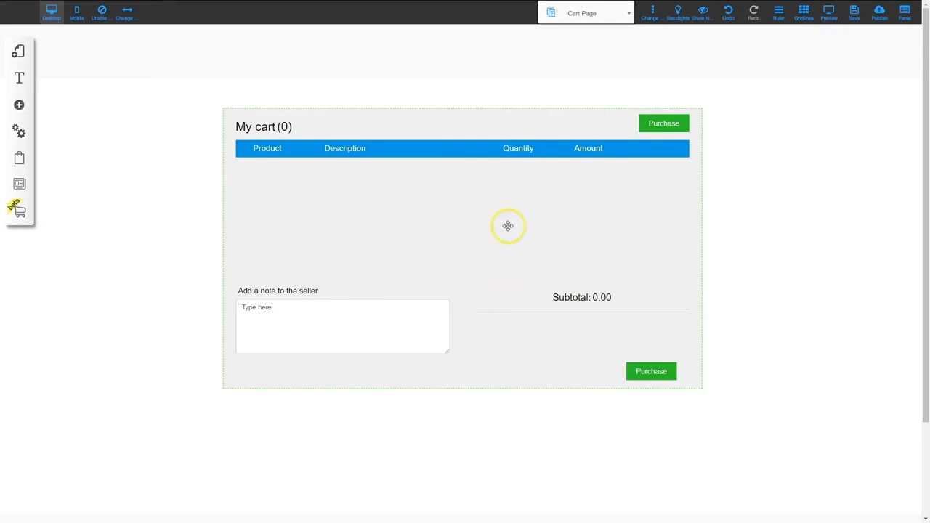
mouse_move(528, 125)
left_mouse_down()
mouse_move(552, 143)
mouse_move(520, 136)
left_mouse_up()
left_click(527, 132)
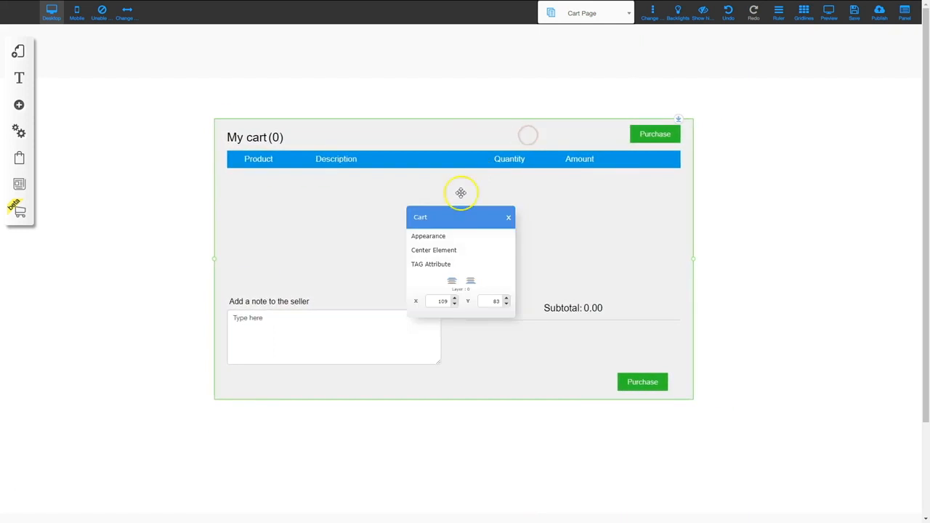
left_click(445, 237)
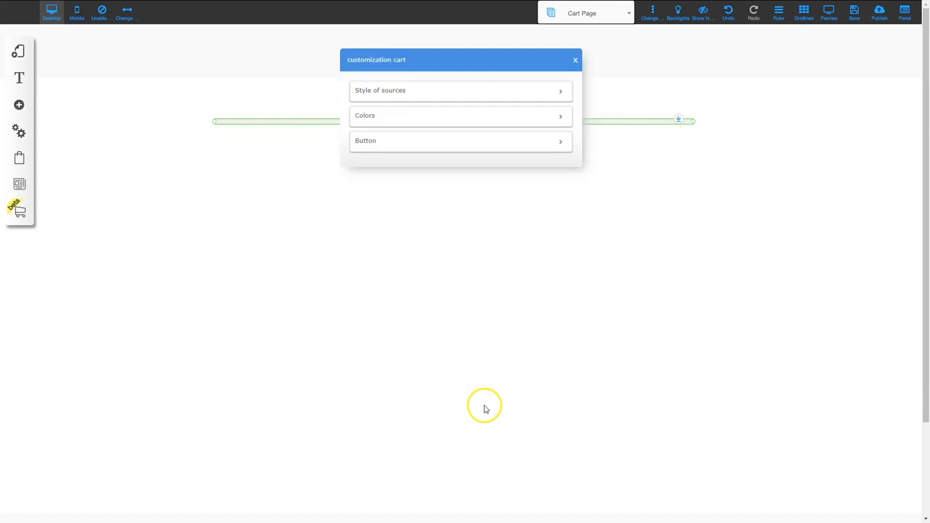
Review the cart's font style, colour and button settings, then close it and list the pages
left_click(408, 89)
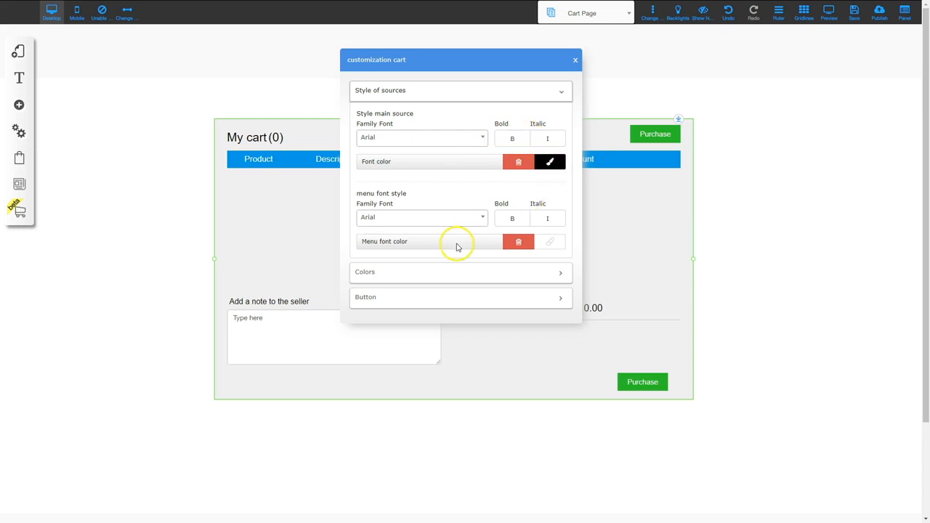
left_click(425, 91)
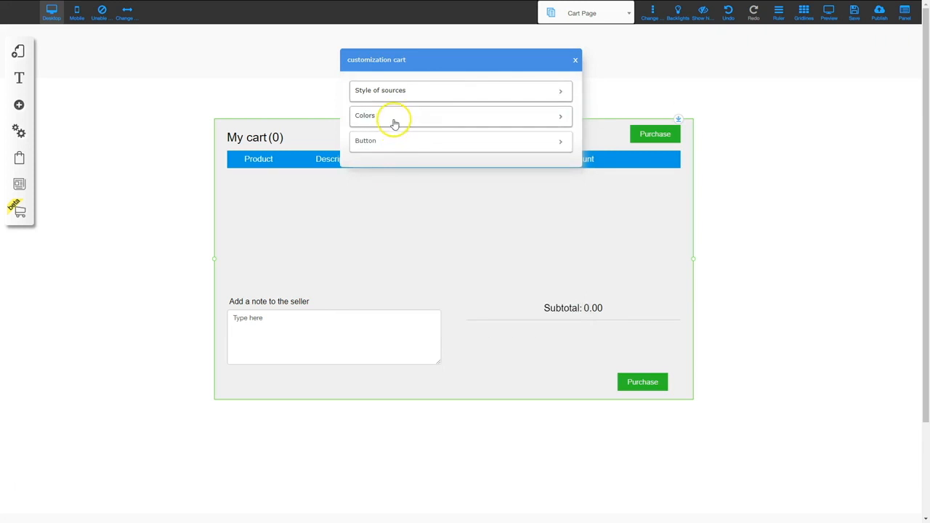
left_click(394, 117)
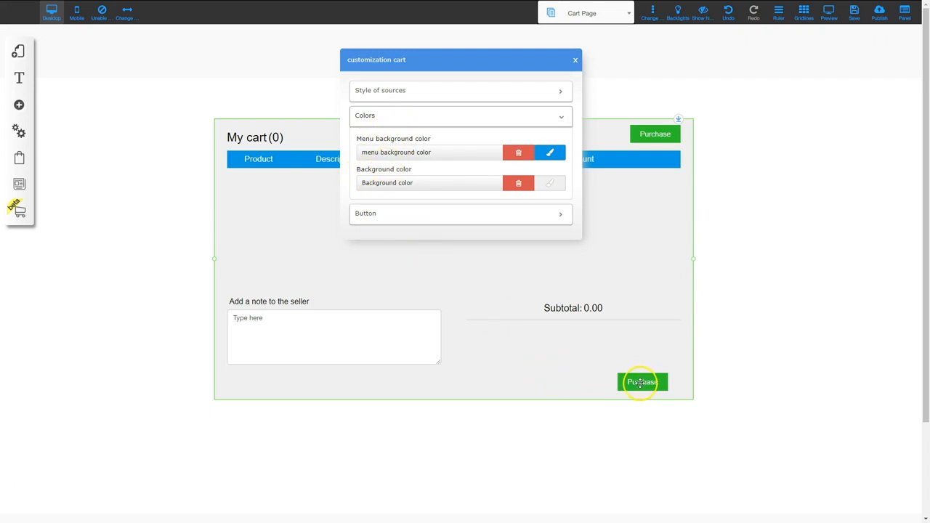
left_click(374, 215)
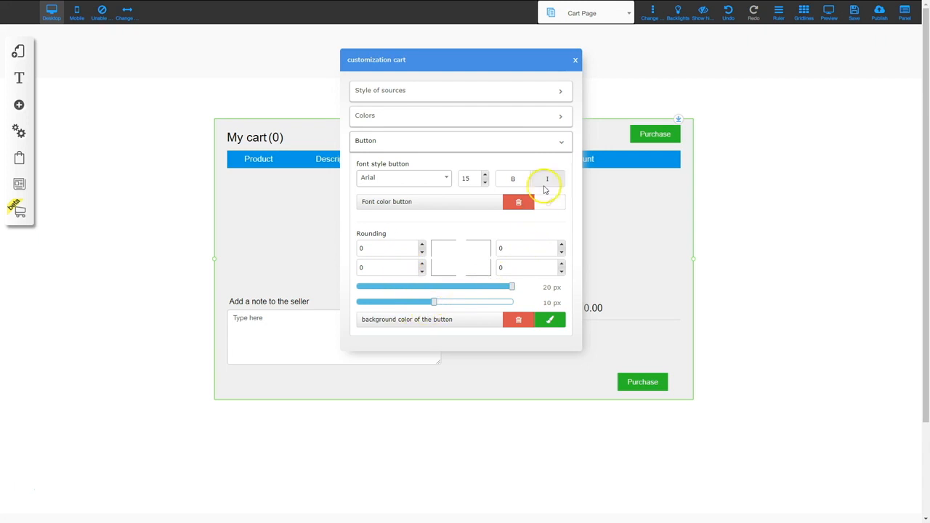
left_click(576, 62)
left_click(598, 14)
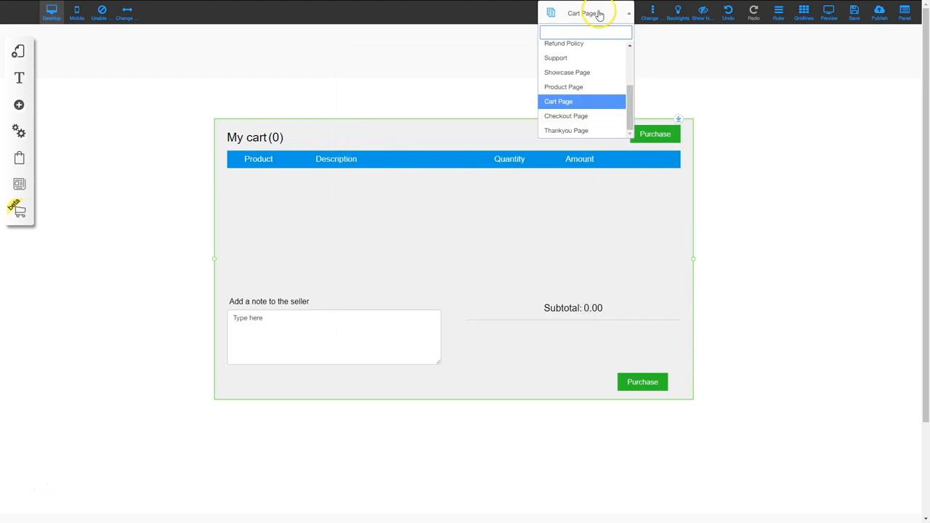
Switch to the Checkout Page and open the checkout element's full settings
left_click(572, 116)
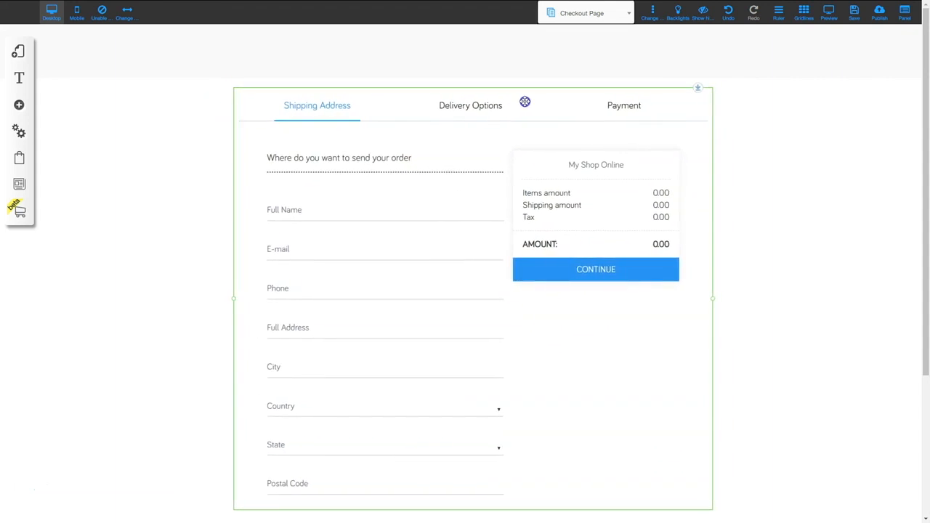
left_click(525, 102)
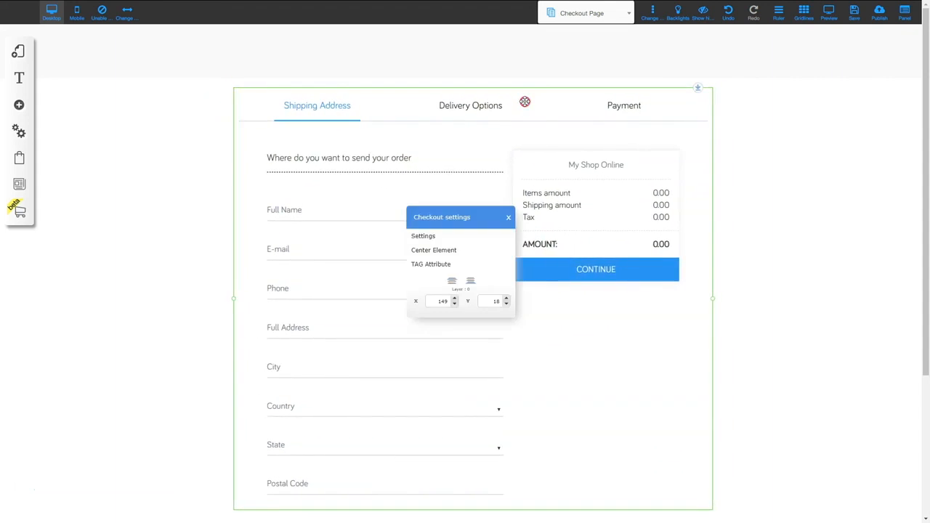
left_click(428, 236)
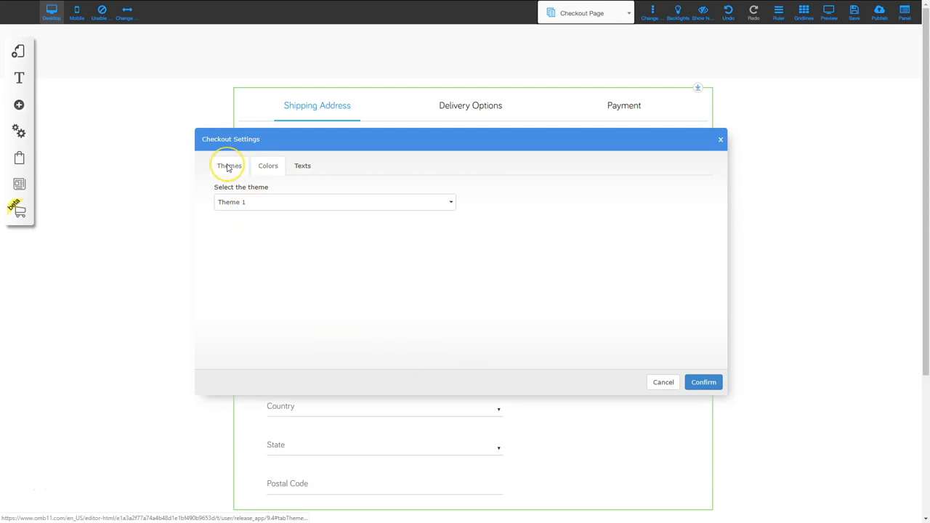
Browse the checkout's Colors and Texts settings, then bring up the page list again
left_click(265, 167)
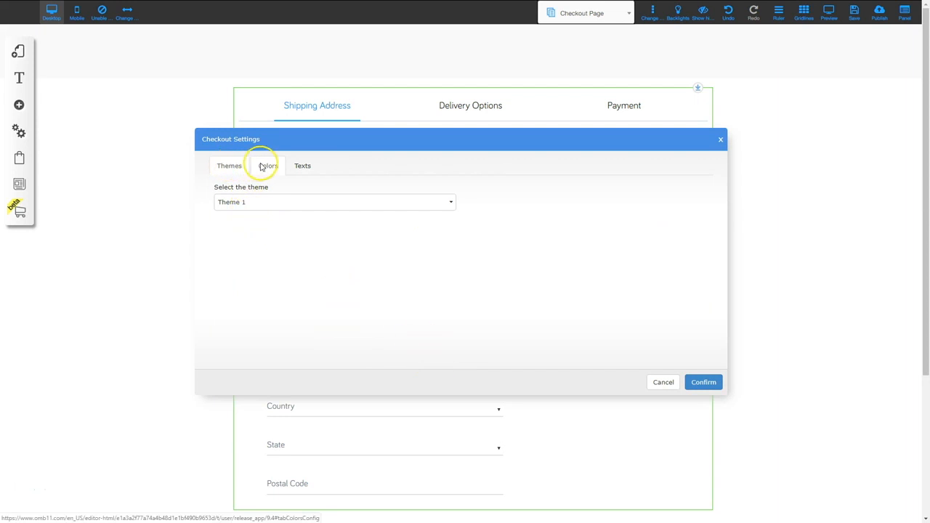
left_click(306, 168)
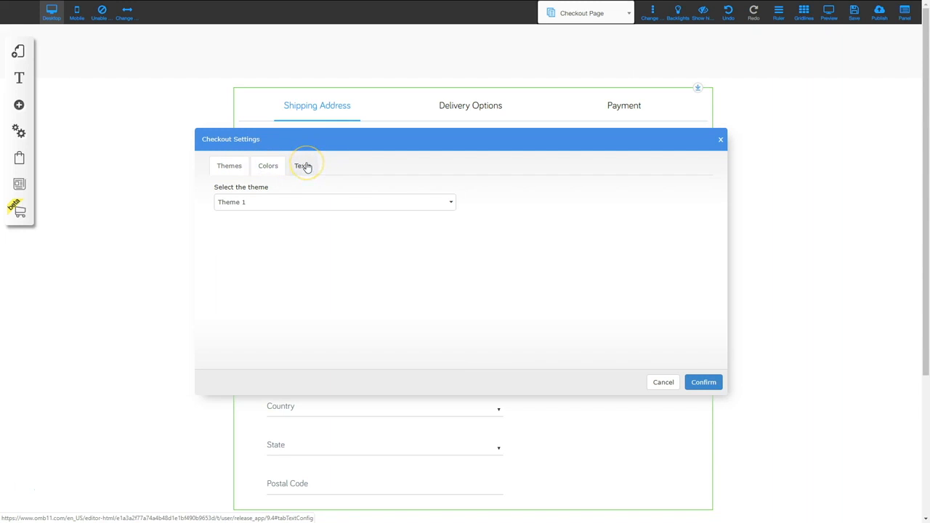
left_click(306, 167)
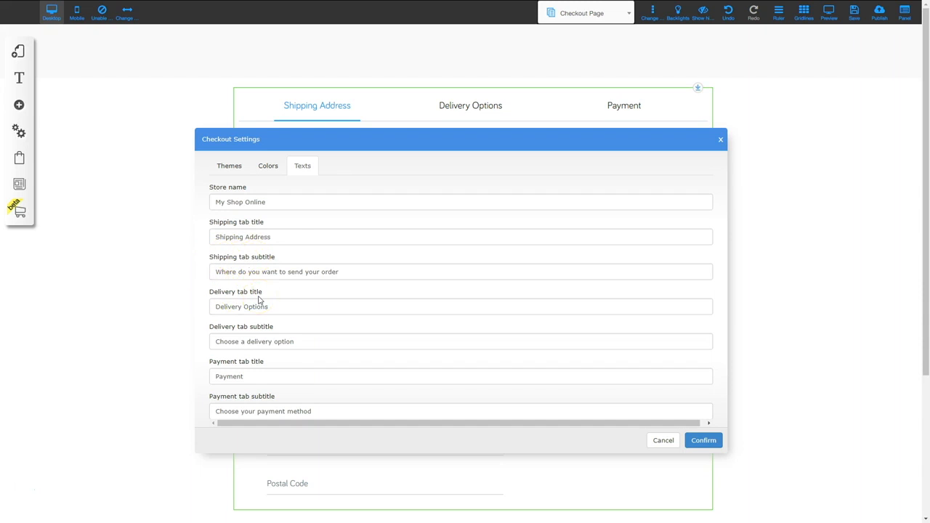
scroll(245, 294, "down", 1)
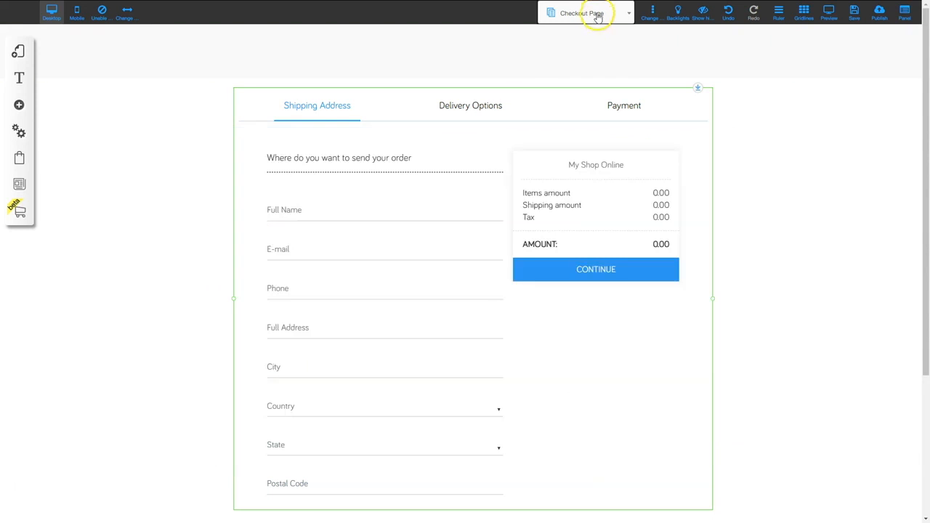
left_click(598, 14)
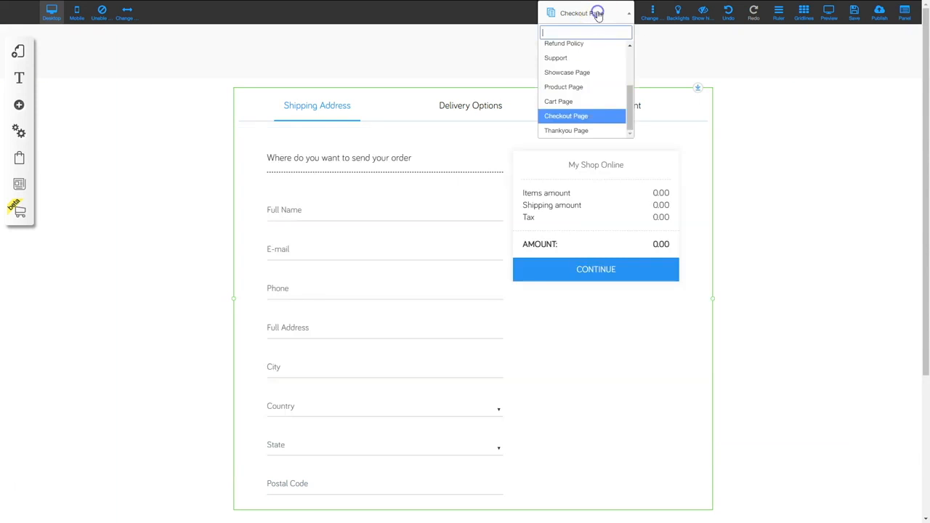
Switch to the Thankyou Page, move the thank-you box up slightly, and confirm its appearance settings
left_click(585, 131)
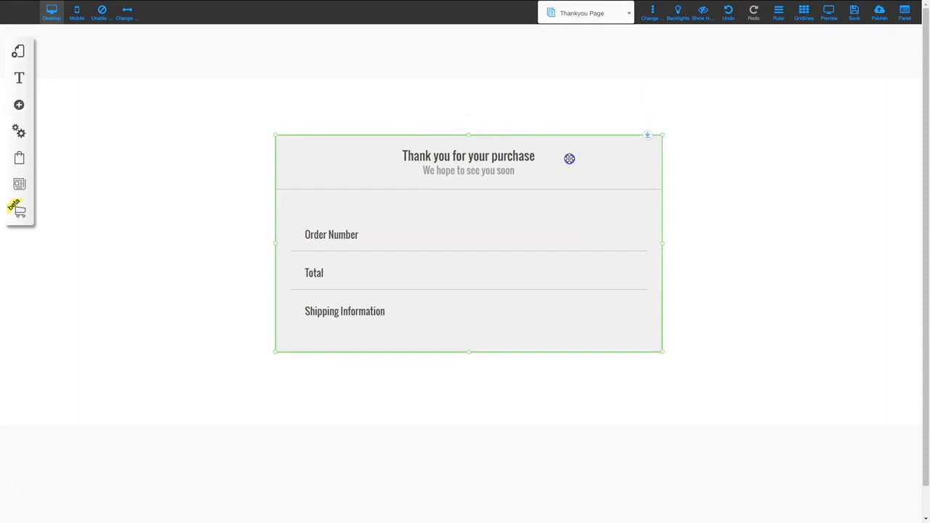
left_click_drag(568, 159, 575, 132)
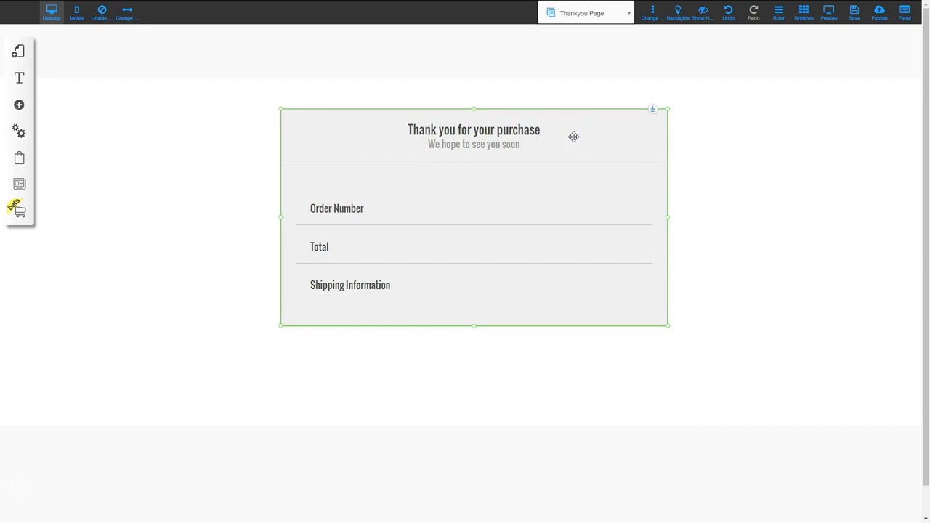
right_click(574, 137)
left_click(458, 236)
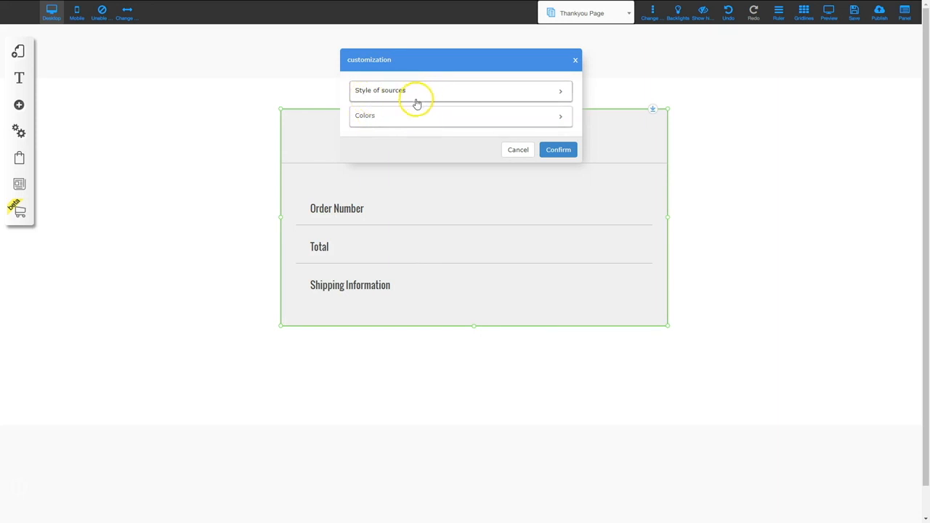
left_click(555, 149)
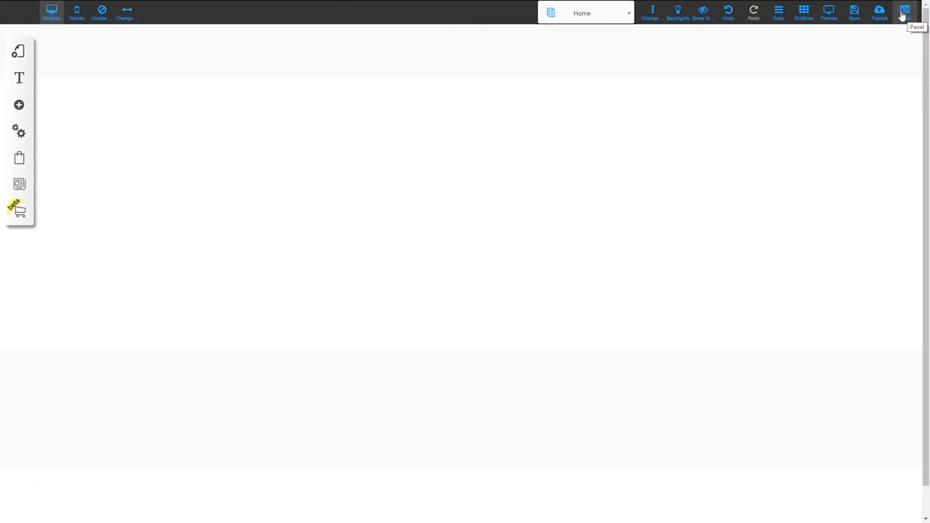
In the store's general settings, fill in site name, short description and 'This is the refund policy'
left_click(903, 14)
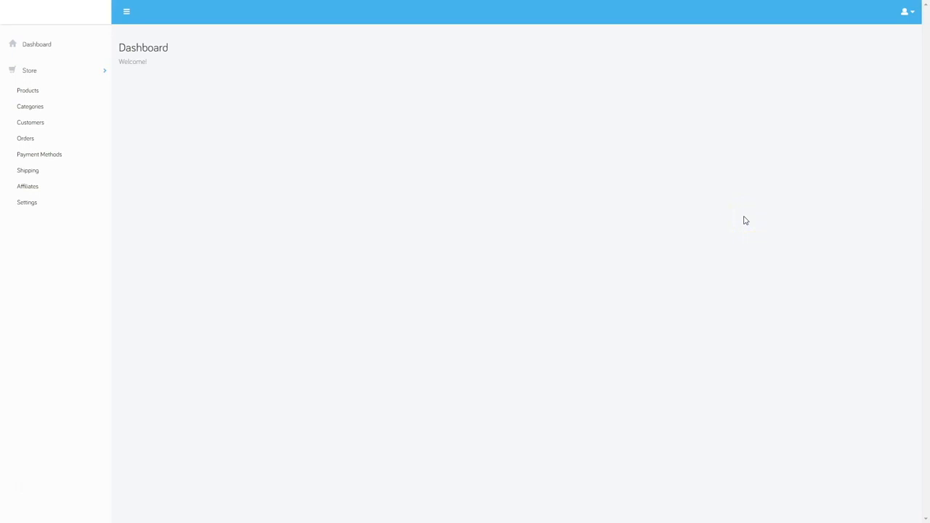
left_click(26, 203)
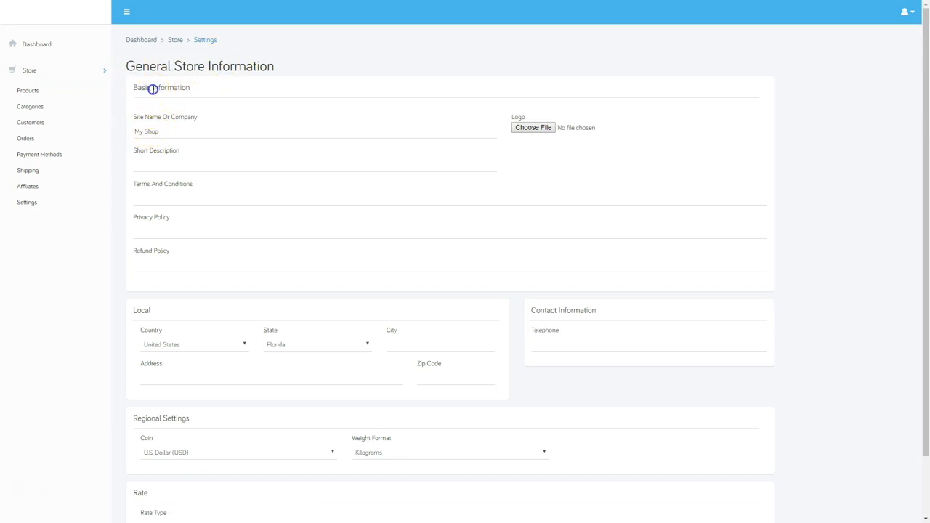
left_click(158, 132)
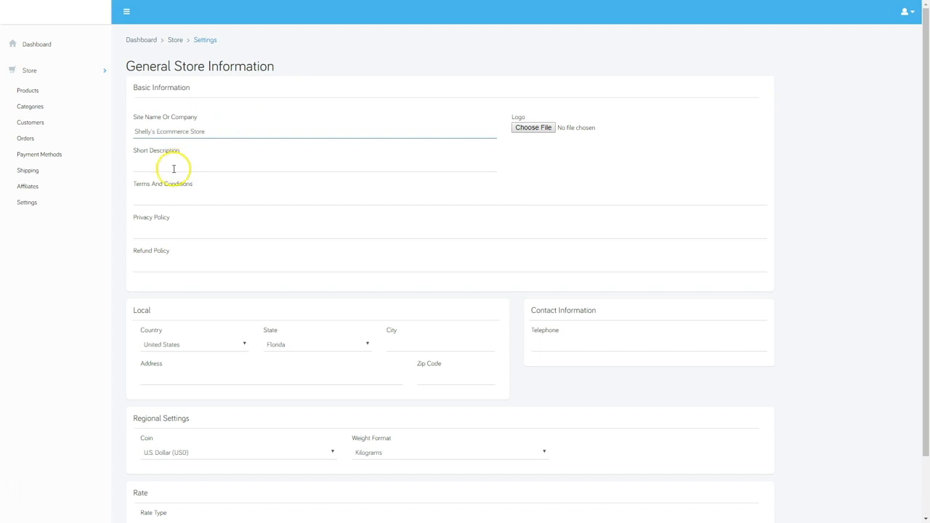
left_click(174, 167)
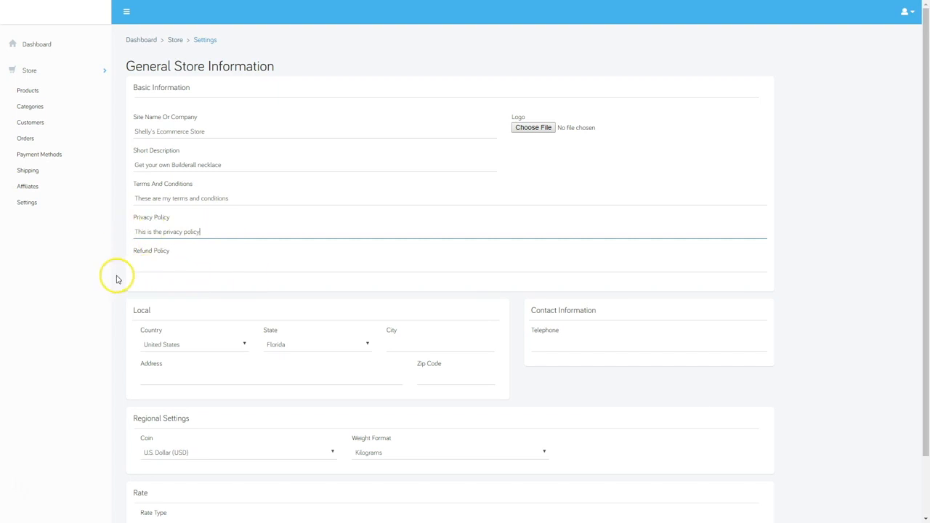
left_click(157, 268)
type("This is the refund policy")
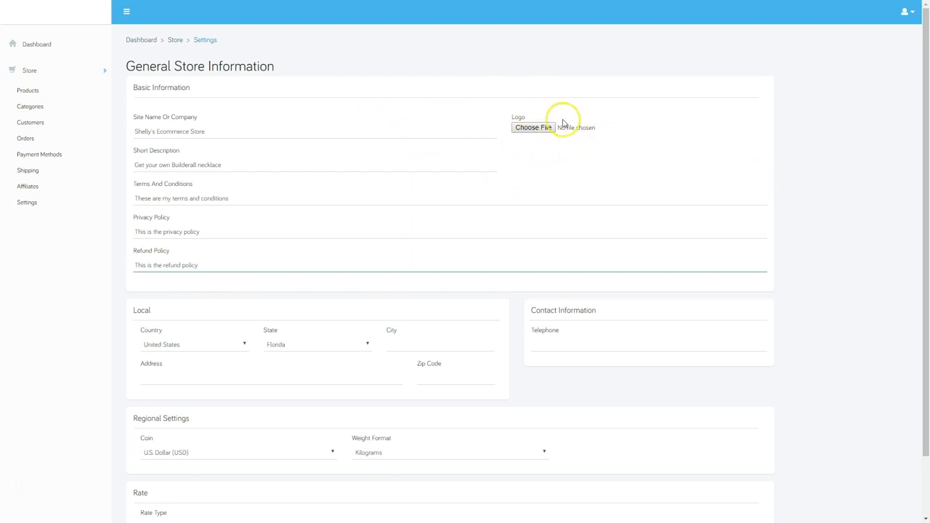
Attach the Diva - long.png logo and paste in the store's contact telephone number
left_click(537, 129)
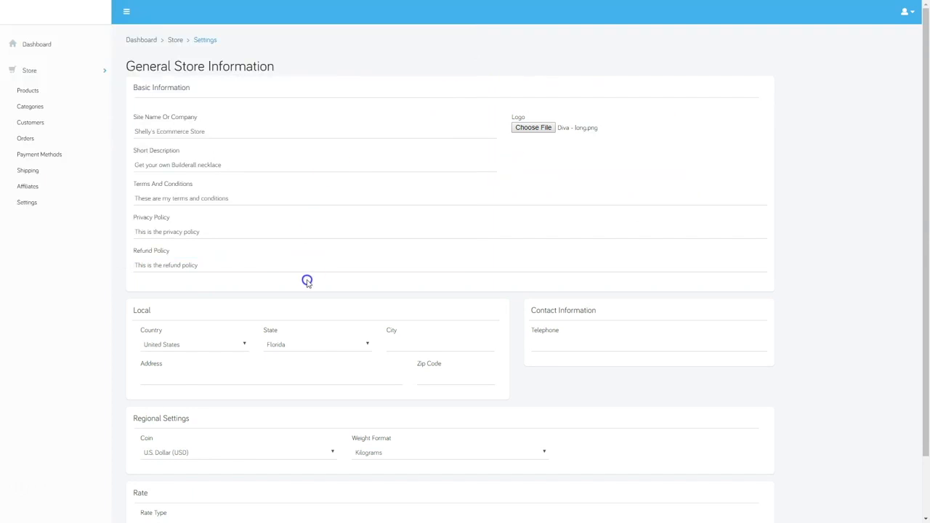
scroll(306, 281, "down", 2)
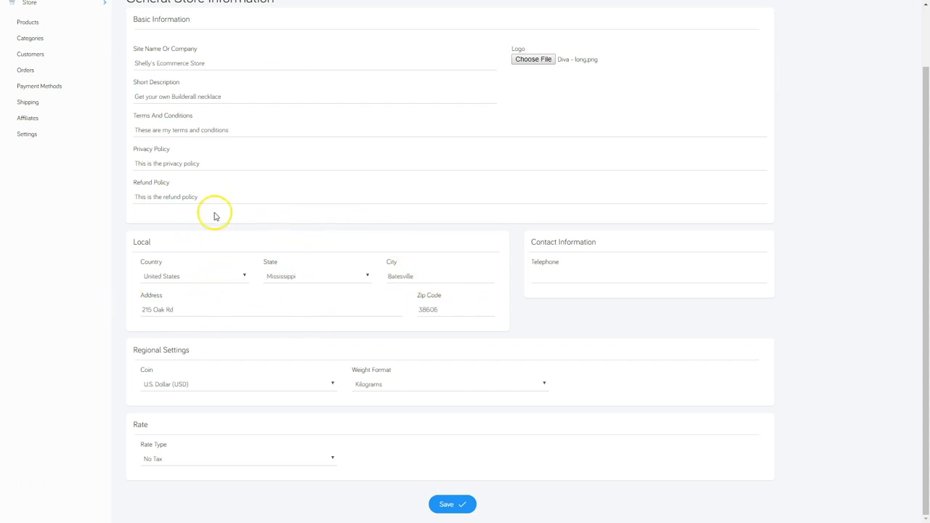
left_click(560, 274)
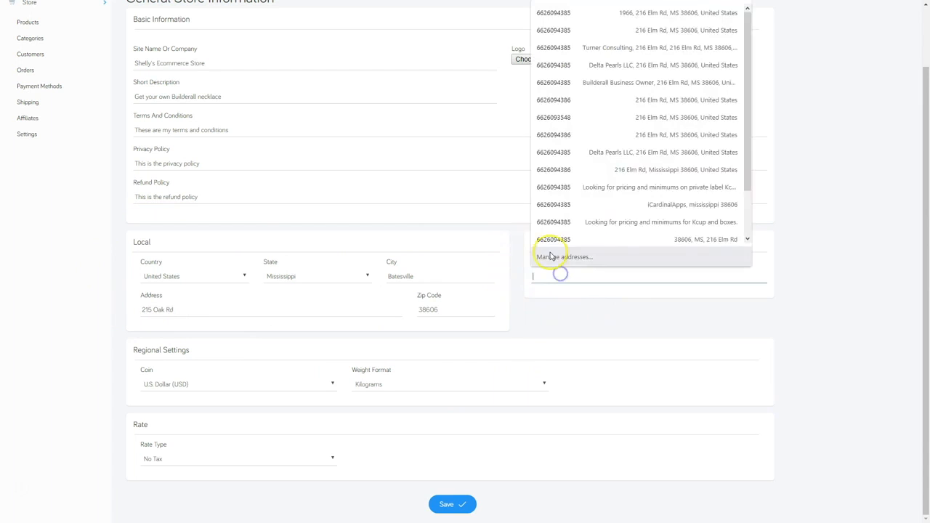
key("ctrl+v")
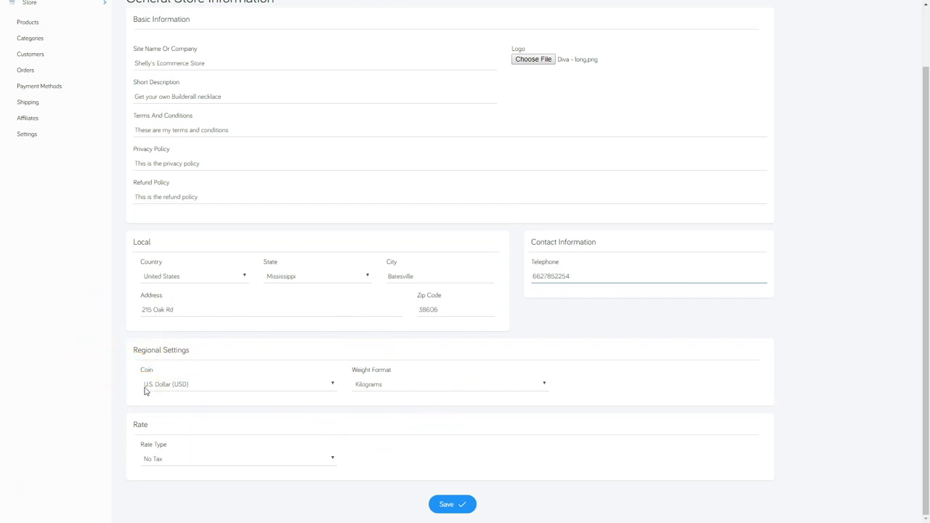
Keep U.S. Dollar as currency, set weight format to Pounds, and choose State Tax rate type
left_click(181, 385)
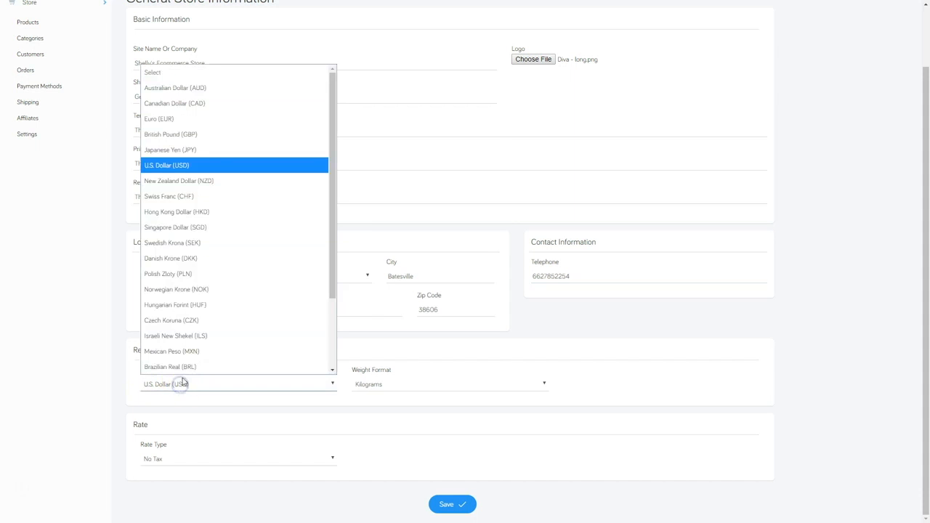
left_click(191, 166)
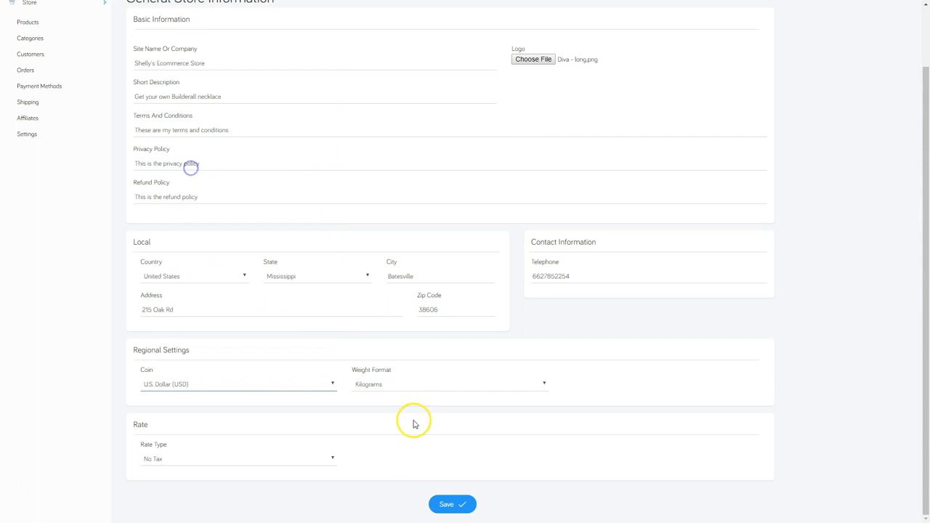
left_click(393, 386)
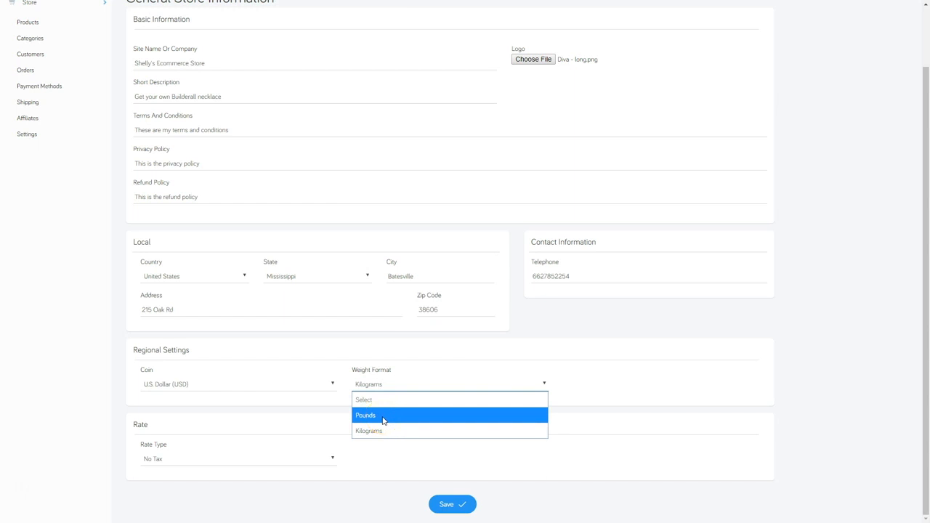
left_click(382, 420)
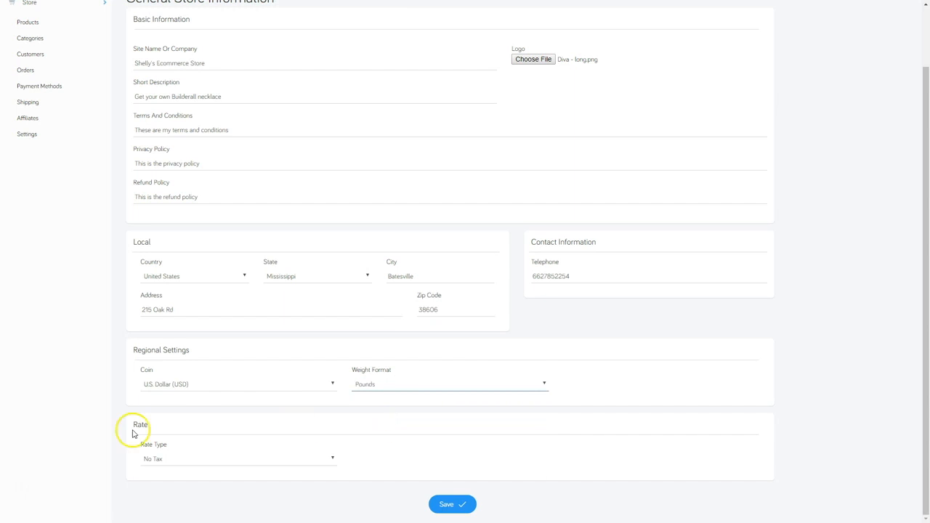
left_click(156, 459)
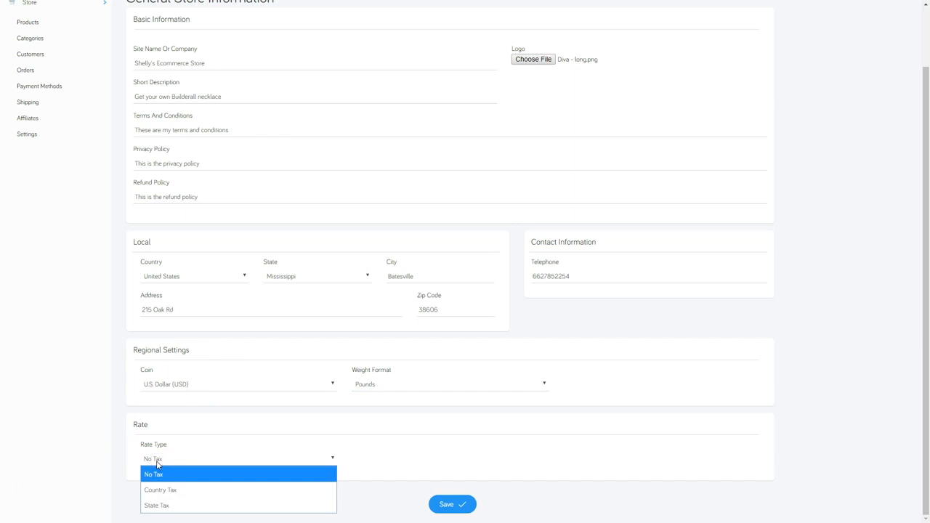
left_click(166, 494)
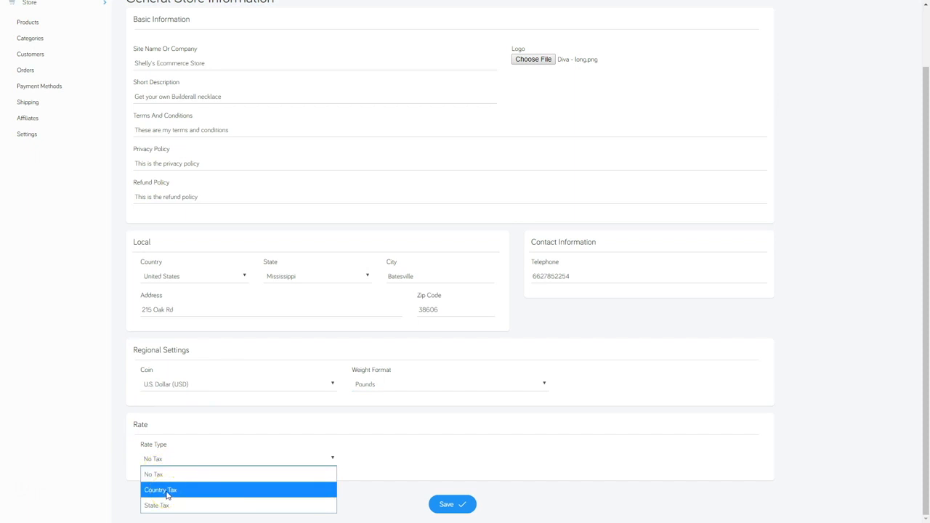
left_click(166, 505)
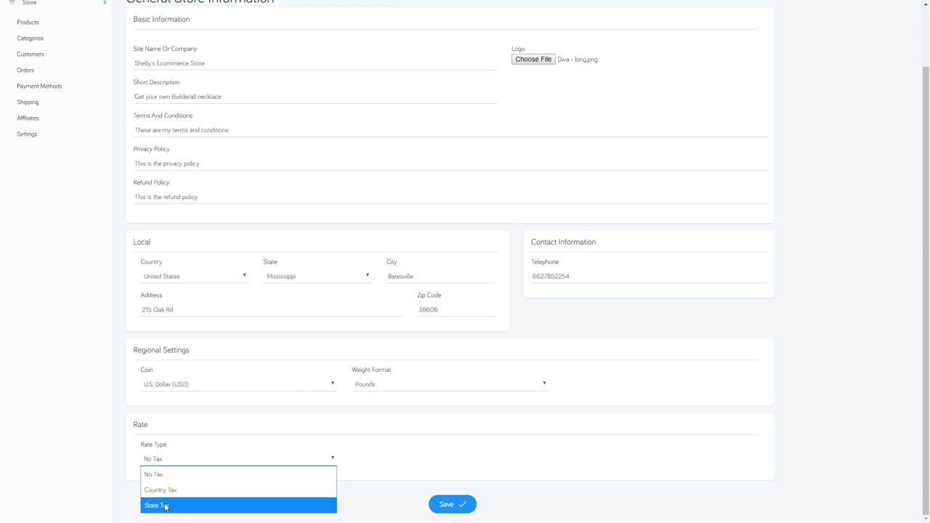
left_click(166, 505)
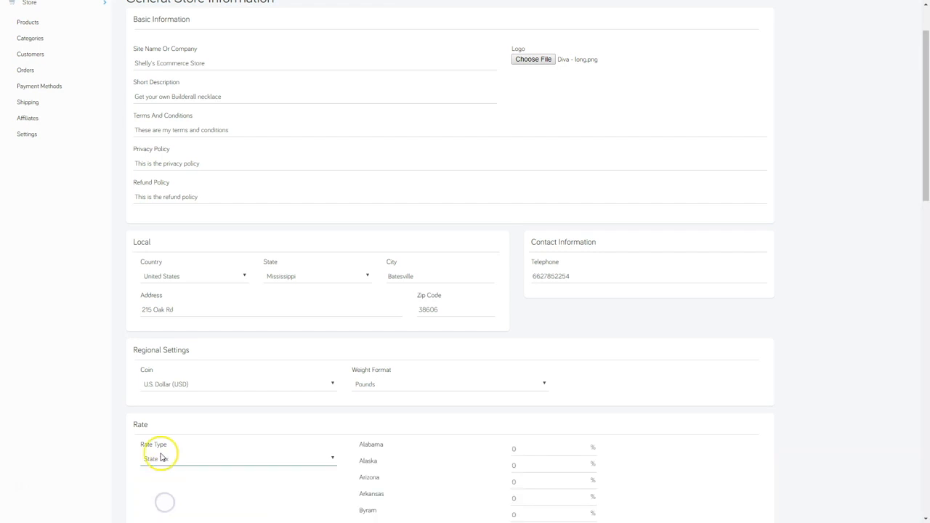
scroll(625, 403, "down", 1)
scroll(630, 404, "down", 3)
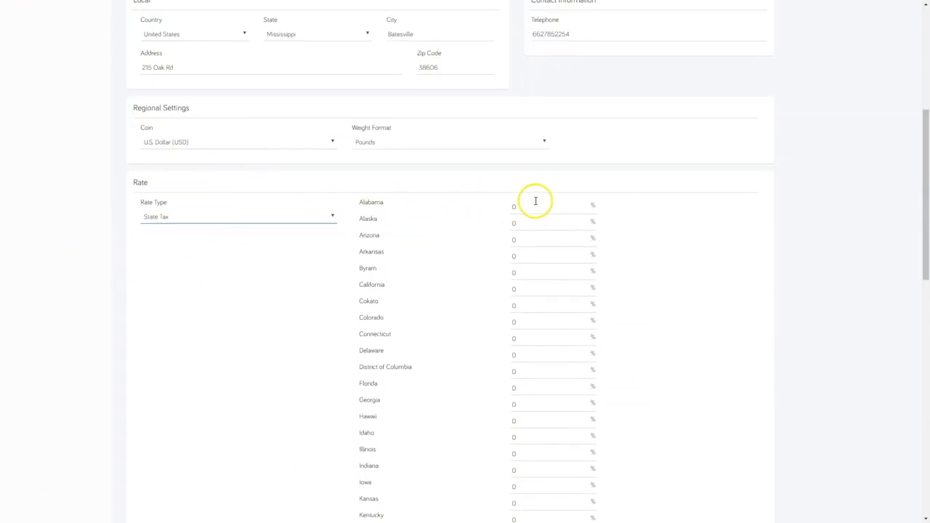
scroll(520, 408, "down", 2)
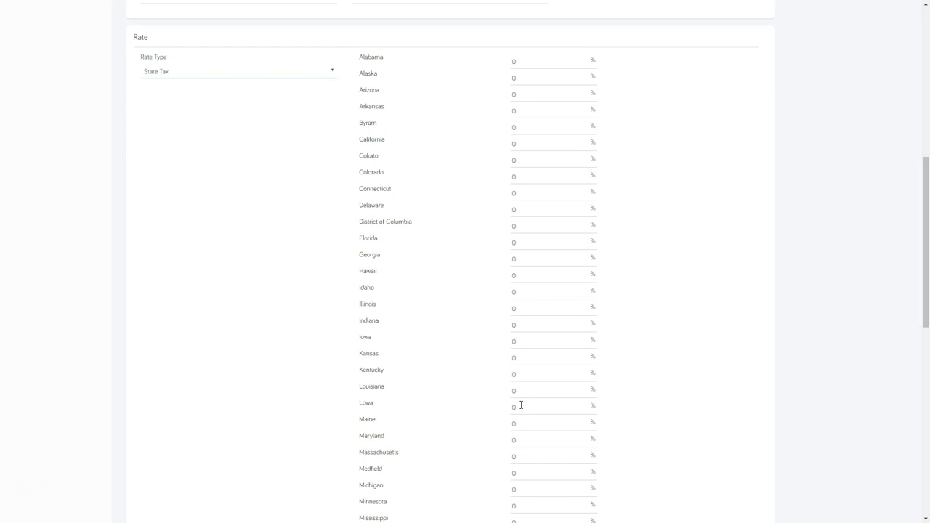
Enter a 75% tax rate for Mississippi and save the store settings
scroll(485, 445, "down", 1)
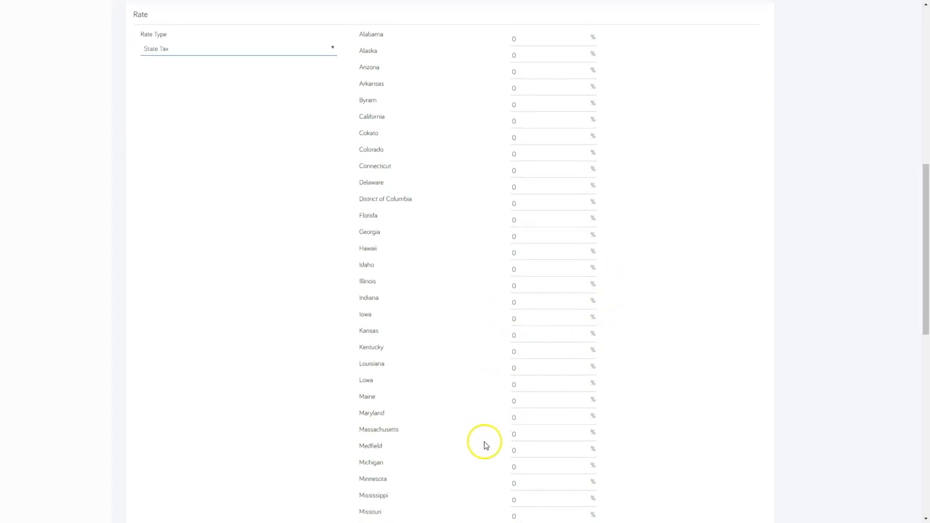
scroll(436, 414, "down", 3)
scroll(377, 407, "down", 4)
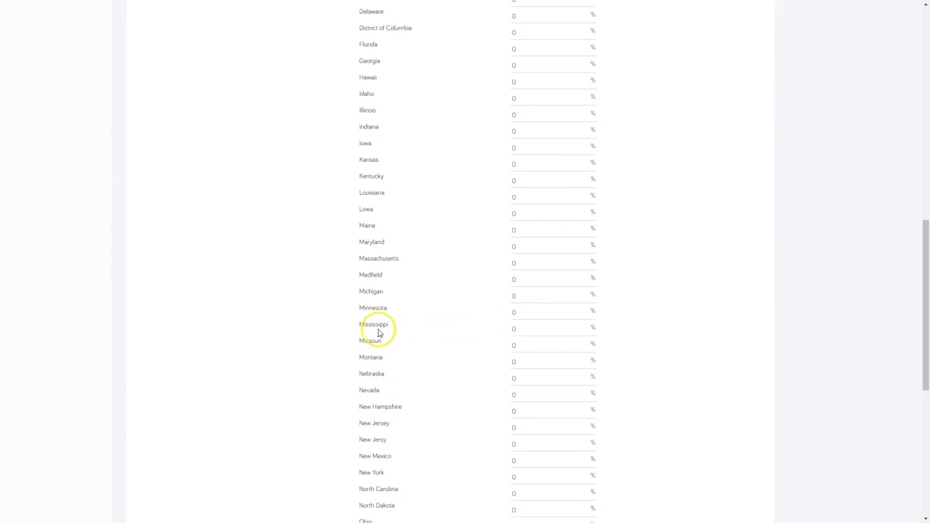
left_click(530, 316)
type("75")
left_click(661, 330)
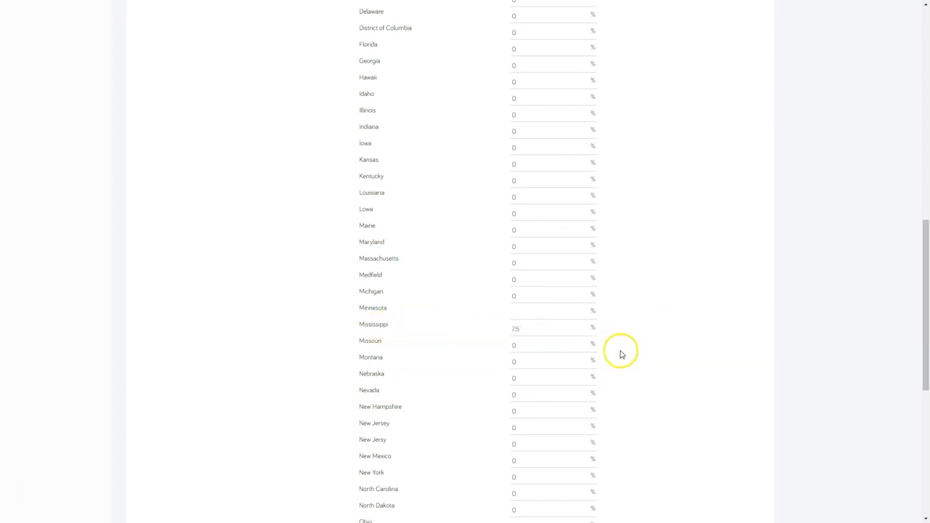
scroll(459, 355, "down", 10)
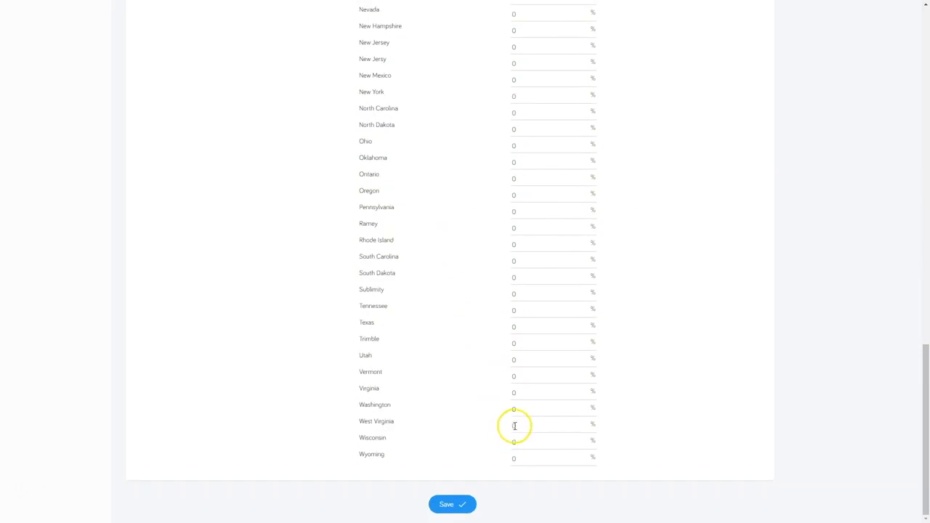
left_click(459, 506)
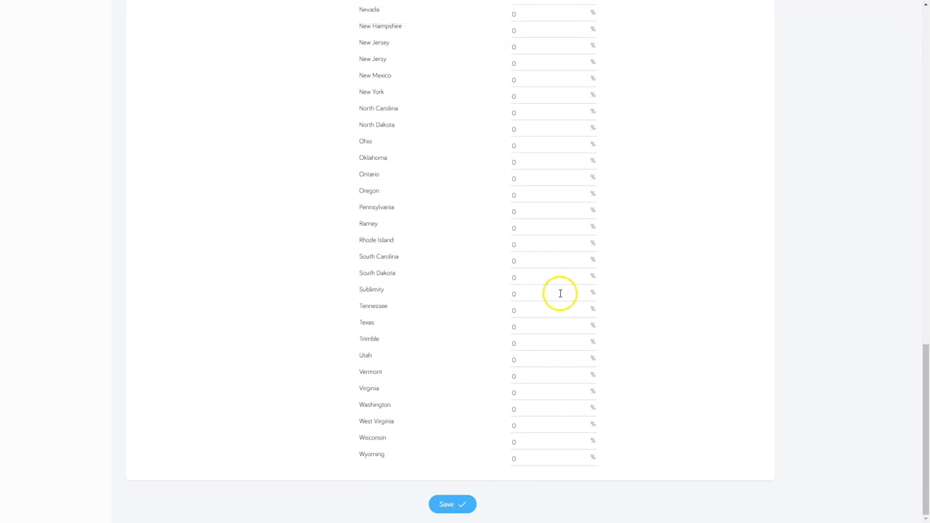
scroll(561, 293, "up", 15)
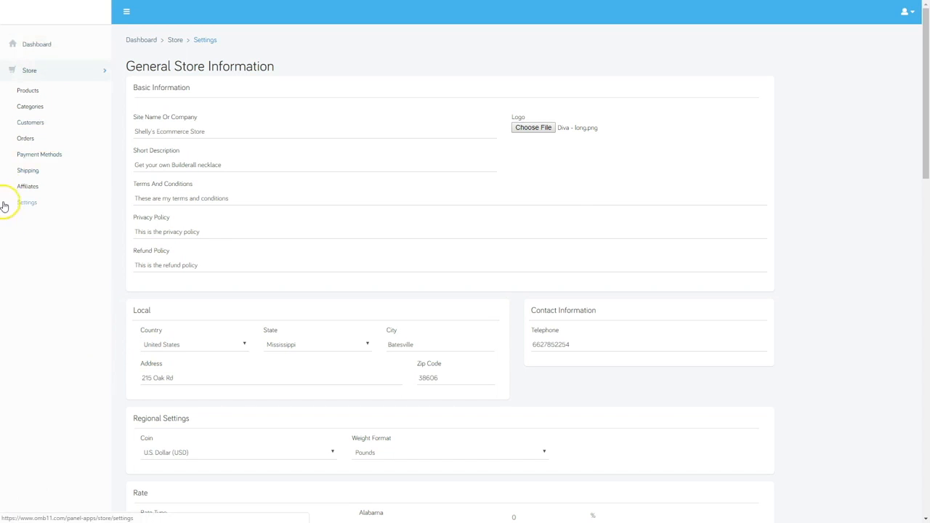
Start a new flat-rate shipping option costing 5.95 with 4-day delivery
left_click(26, 171)
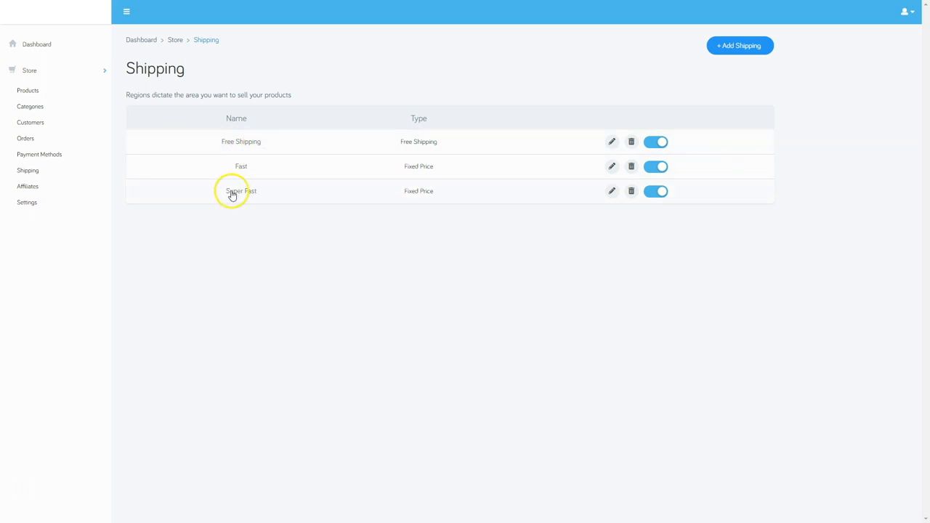
left_click(738, 46)
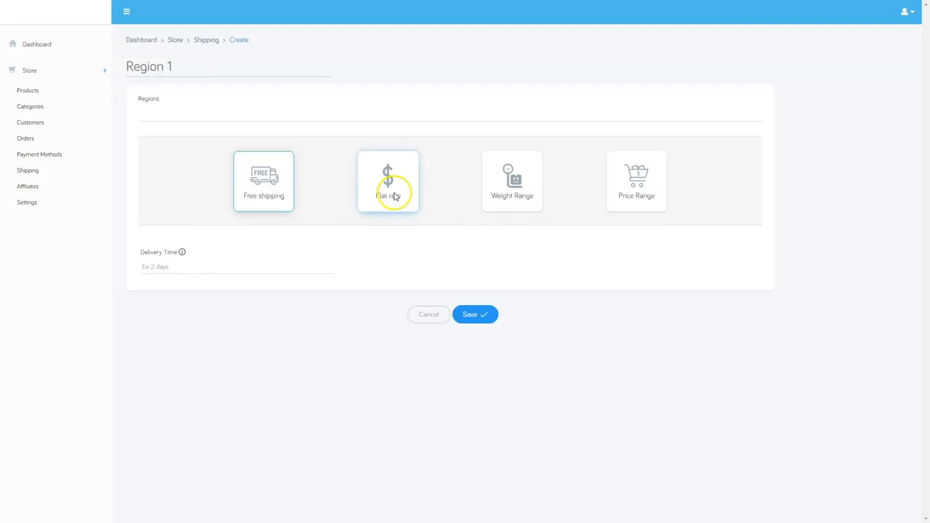
left_click(393, 193)
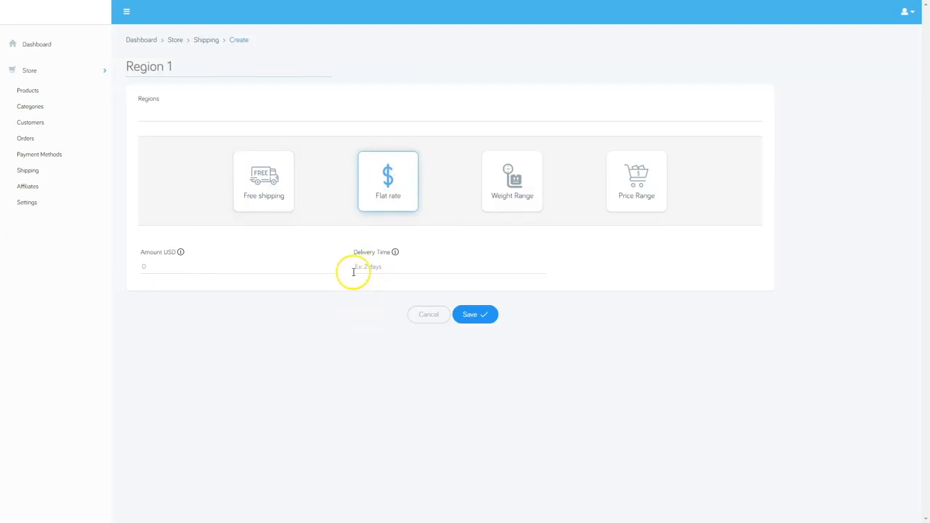
left_click(148, 267)
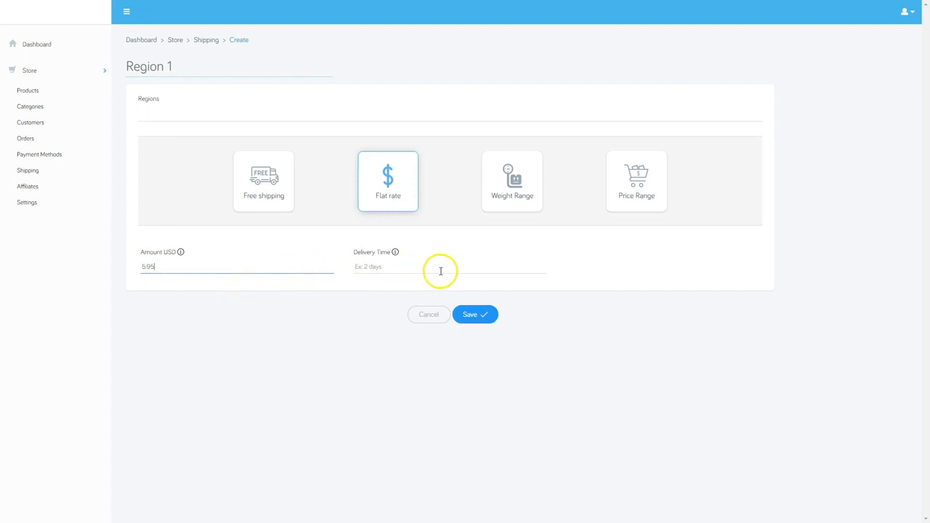
left_click(381, 267)
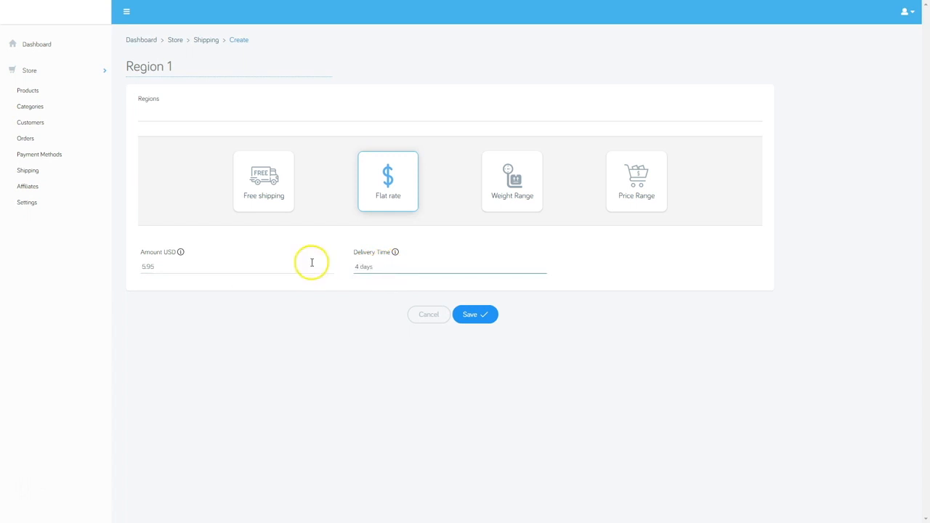
Add Alabama as its region, name it Southern US Flat Rate, and save it
left_click(164, 110)
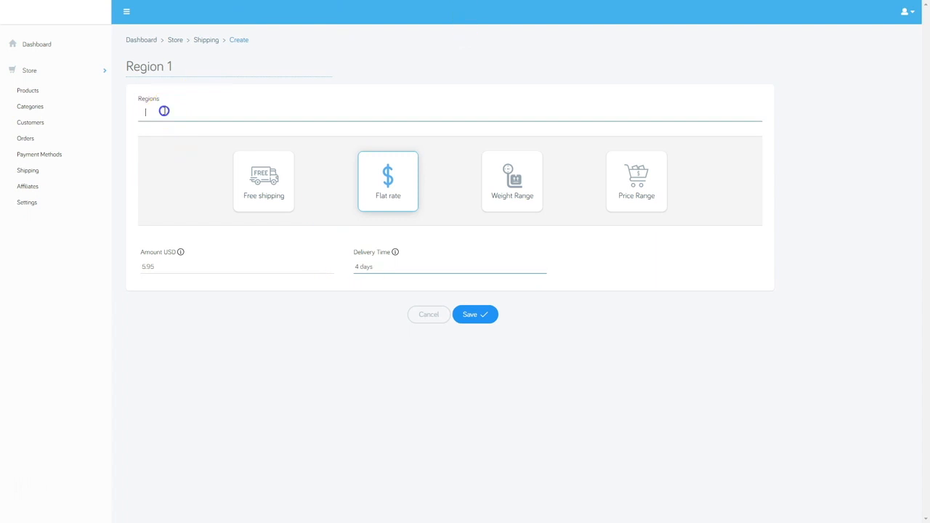
scroll(158, 183, "down", 3)
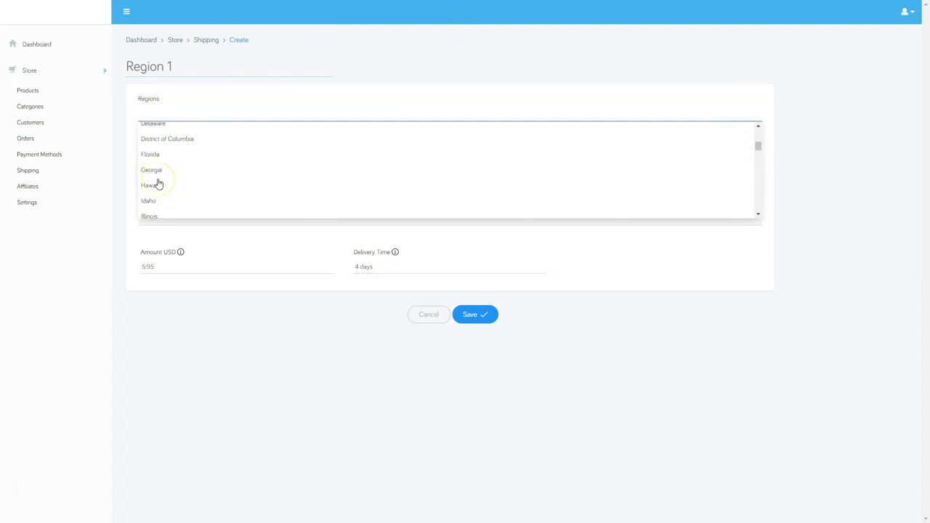
scroll(159, 183, "down", 15)
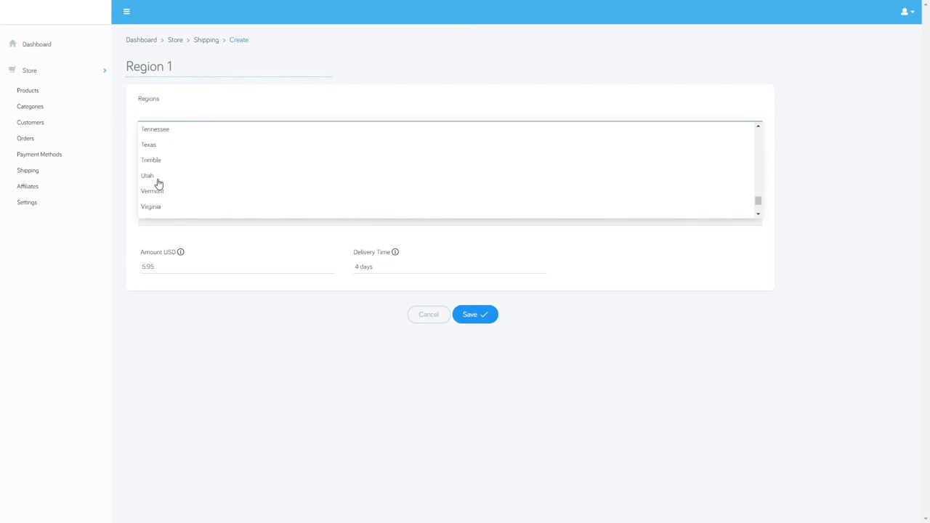
scroll(158, 183, "down", 2)
scroll(159, 183, "up", 20)
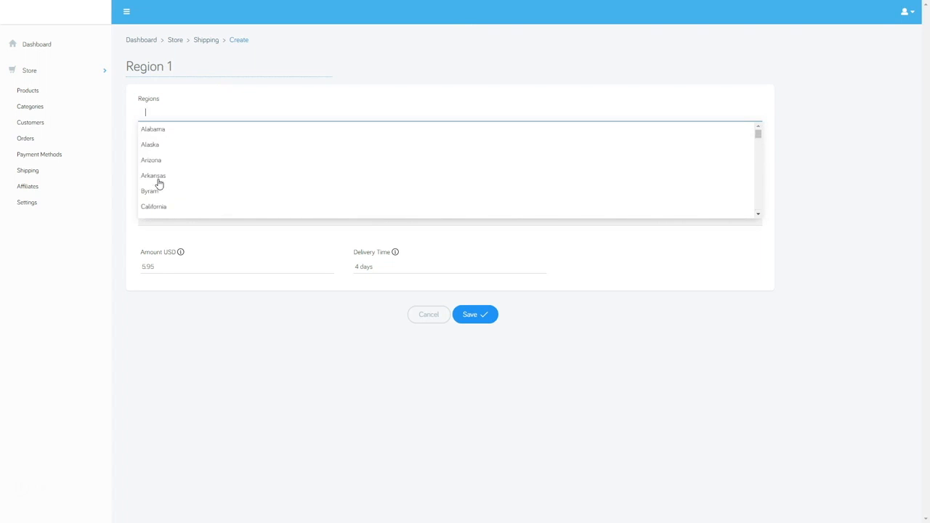
left_click(161, 130)
left_click(228, 134)
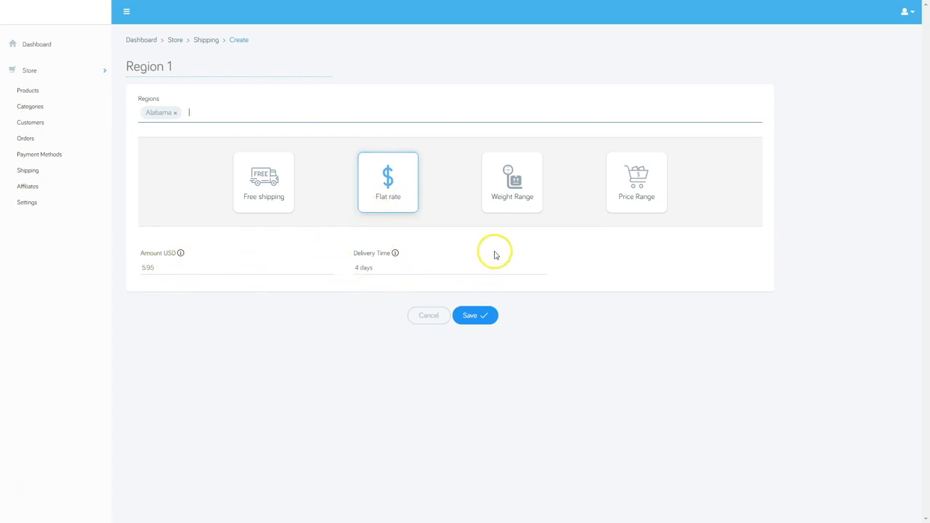
left_click(477, 315)
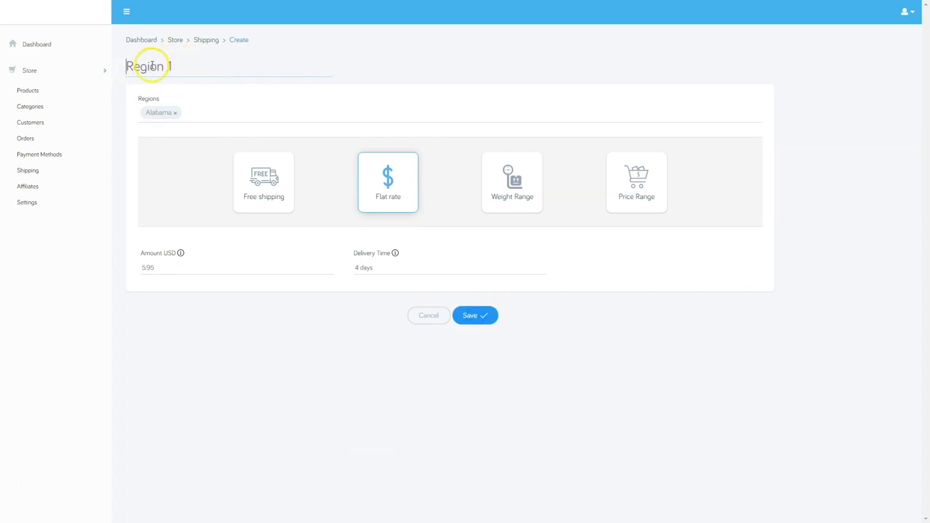
type("Southern US Flat Rate")
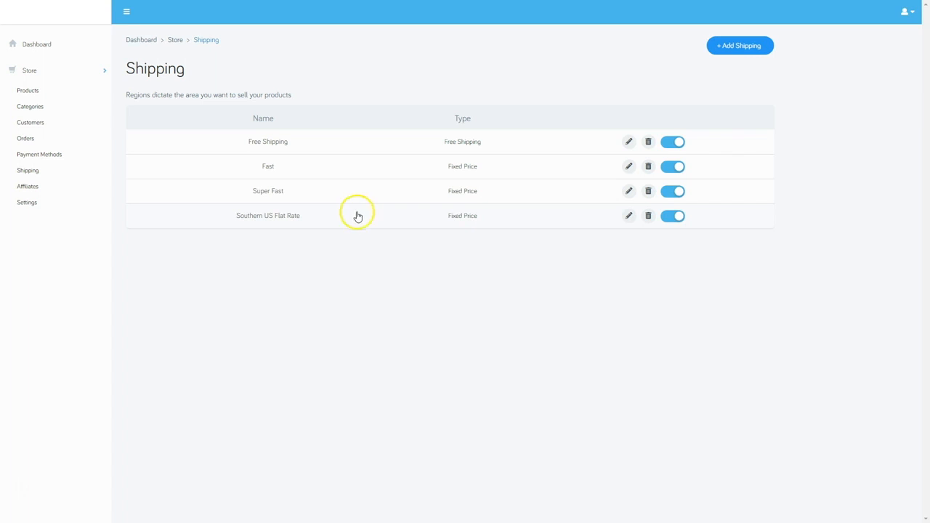
Add 'Southern US Fast Rate': flat rate 12.95 USD, 2-day delivery, Alabama region, and save it
left_click(740, 46)
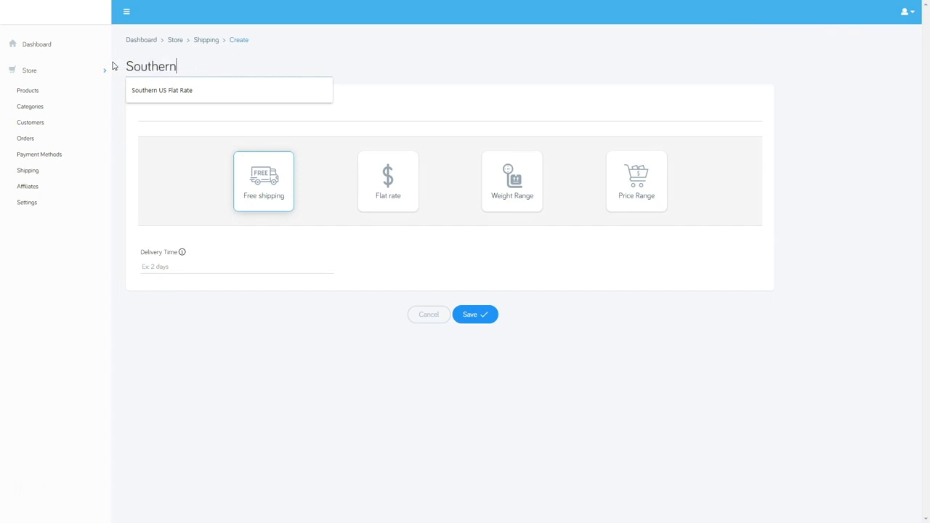
type("ast Rate")
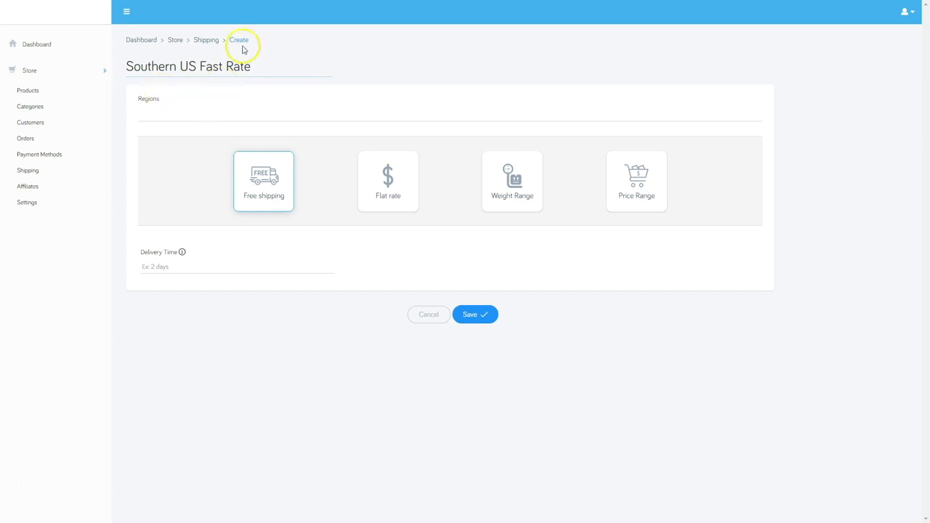
left_click(386, 177)
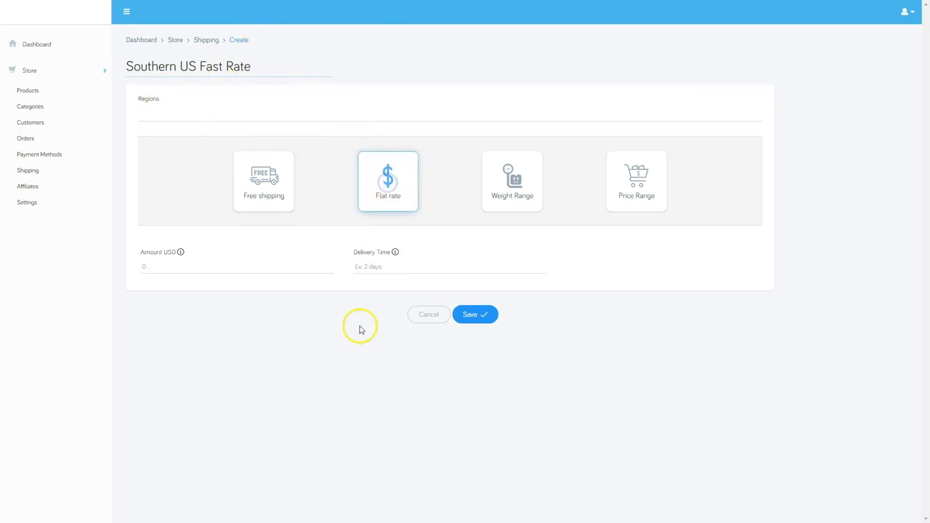
left_click(149, 265)
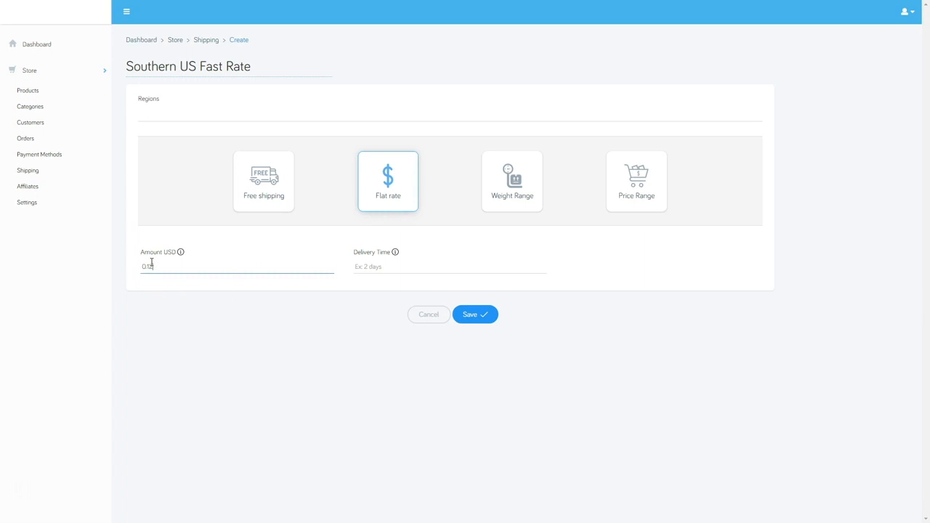
left_click(365, 264)
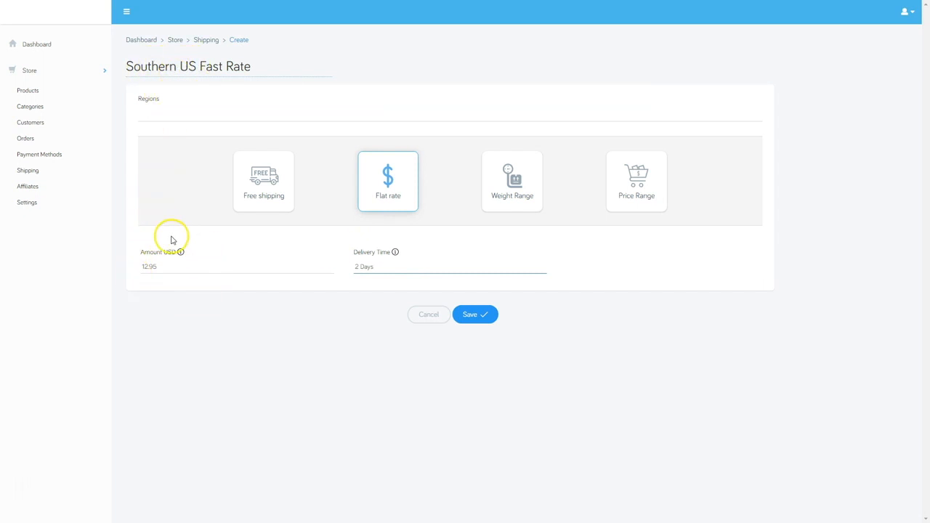
left_click(167, 110)
left_click(161, 150)
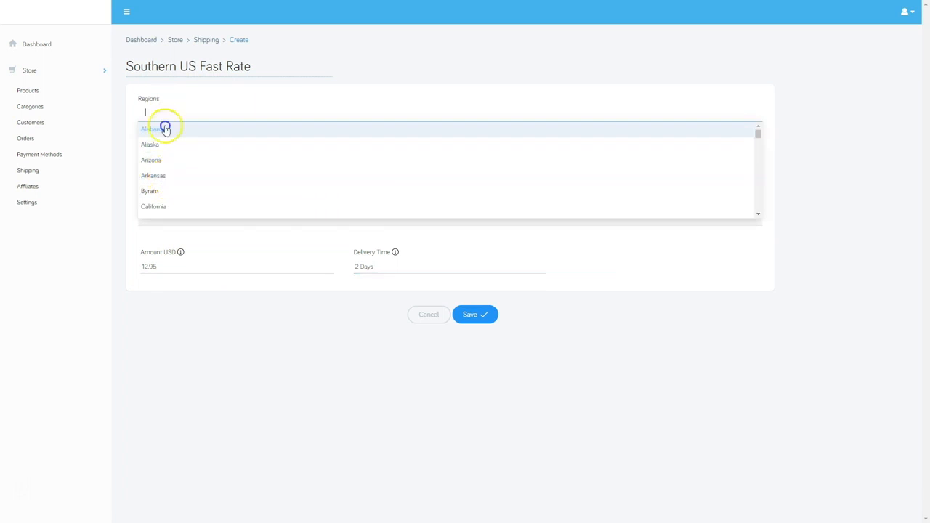
left_click(167, 128)
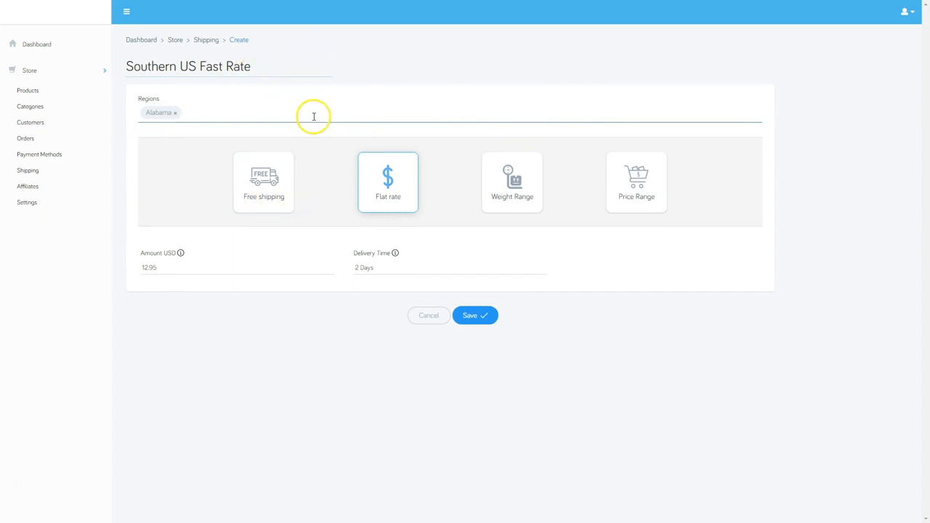
left_click(482, 316)
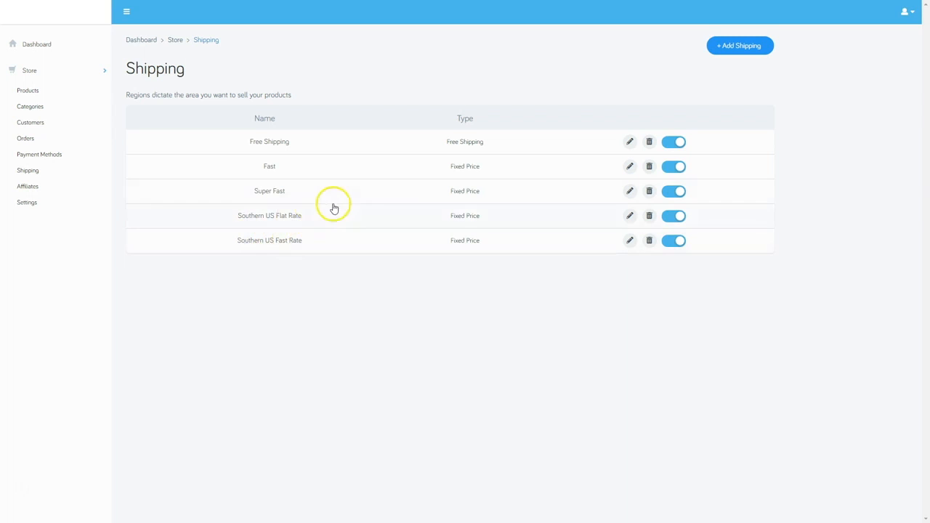
Re-save the Free Shipping option unchanged, then disable it, leaving the four fixed-price methods active
left_click(630, 142)
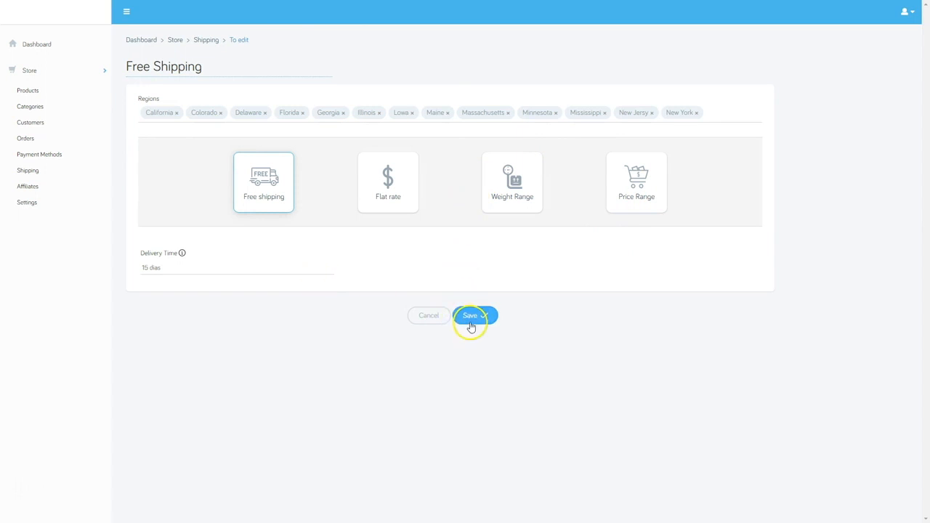
left_click(472, 324)
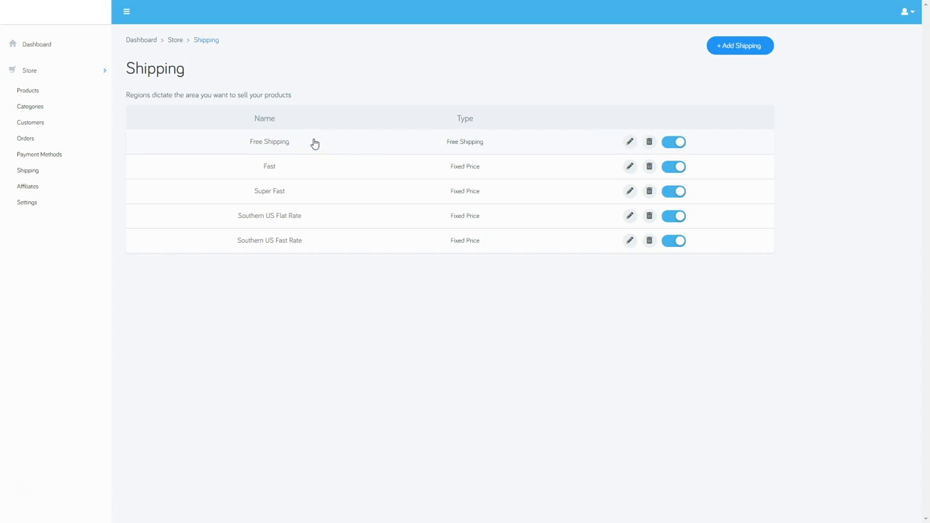
left_click(681, 143)
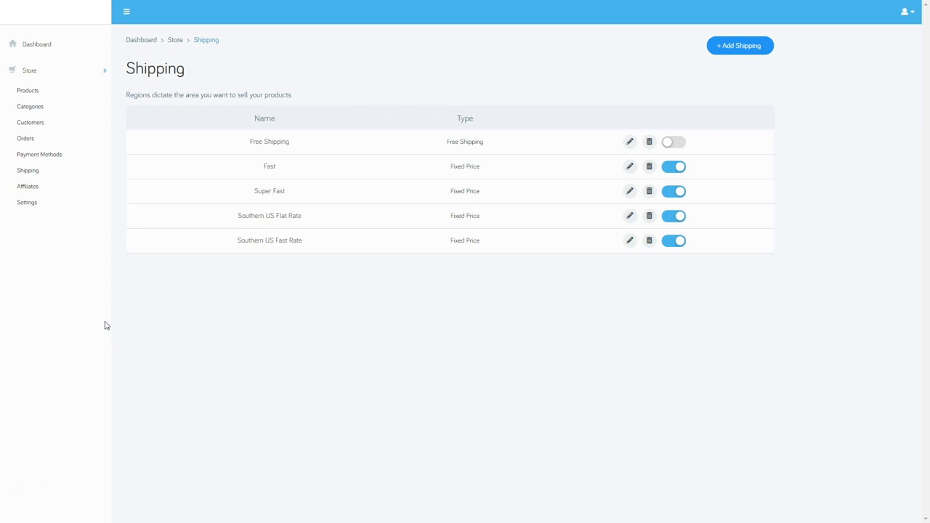
On the Payment Methods page, check the linked Stripe account and preview PayPal's connection form without connecting
left_click(29, 154)
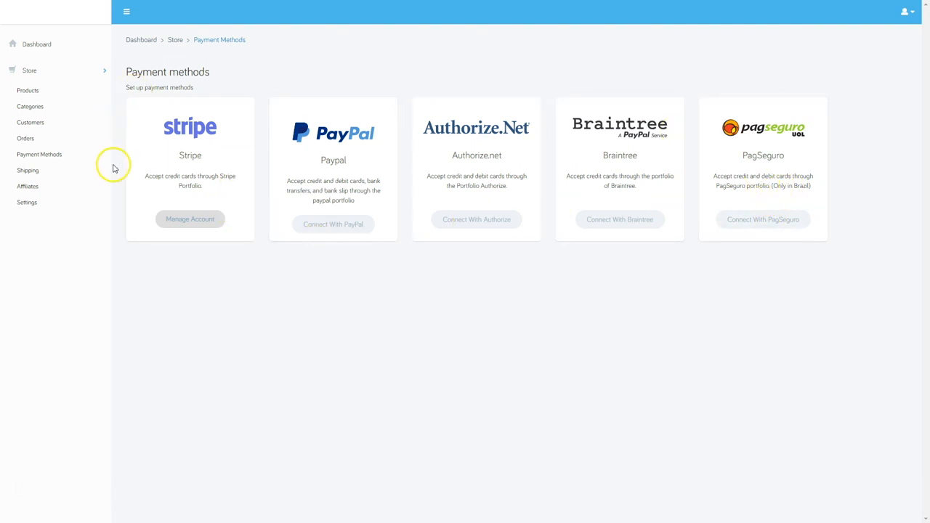
left_click(194, 225)
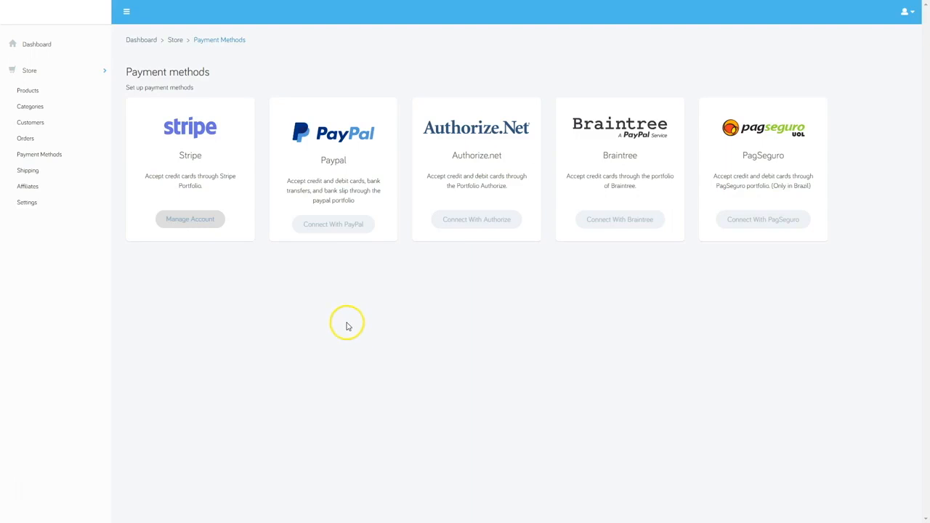
left_click(336, 223)
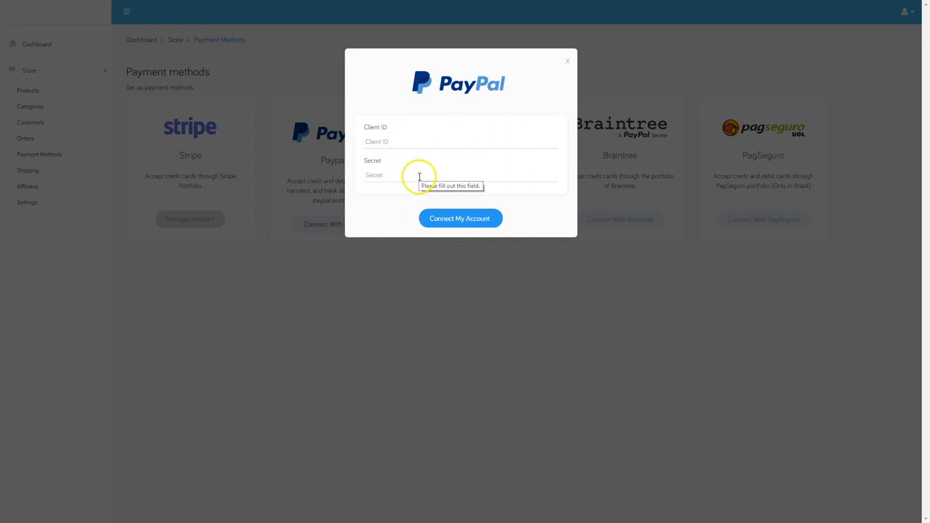
left_click(568, 62)
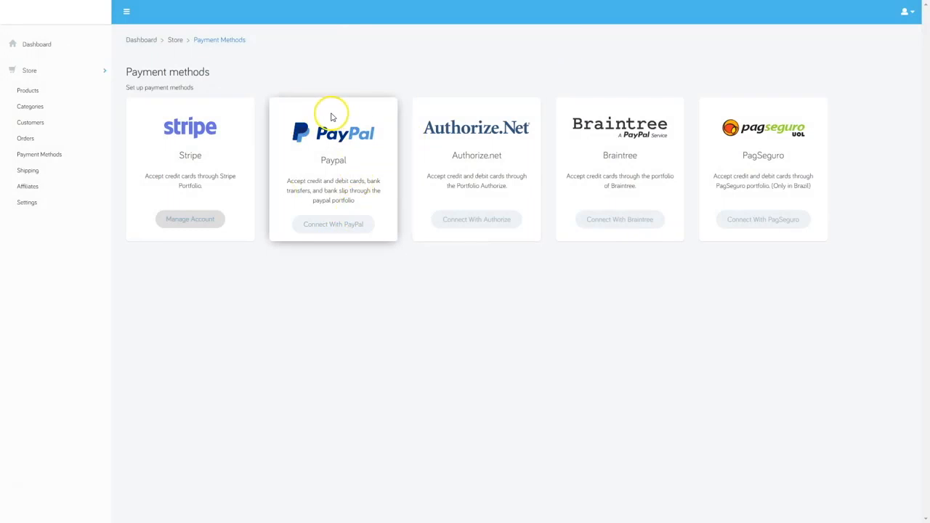
left_click(482, 222)
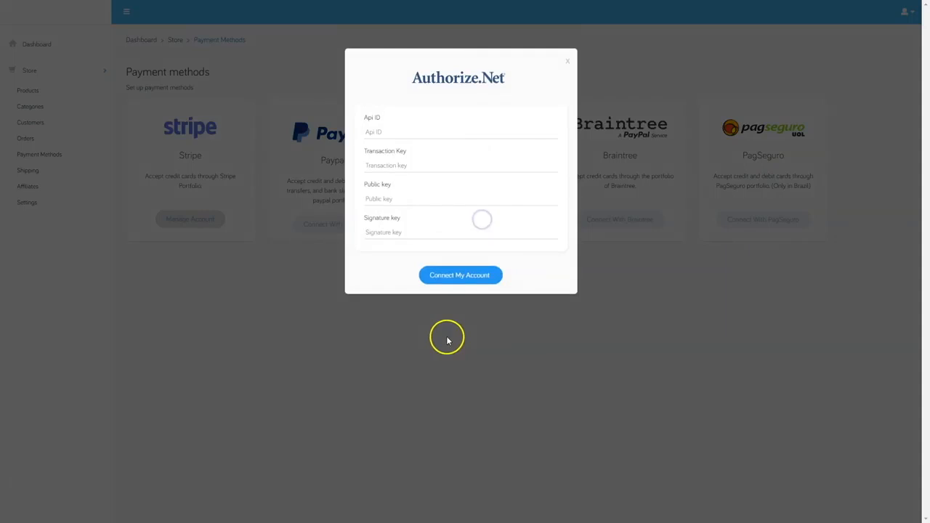
left_click(446, 273)
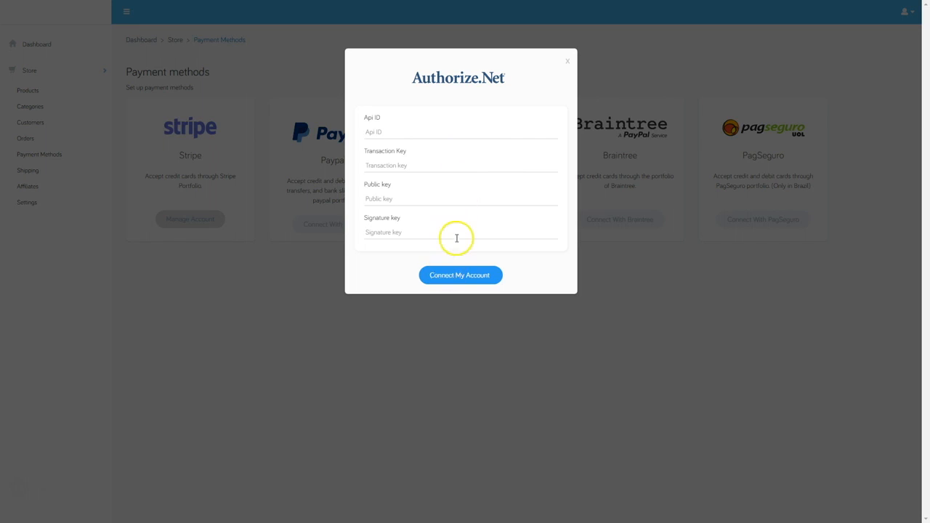
left_click(567, 61)
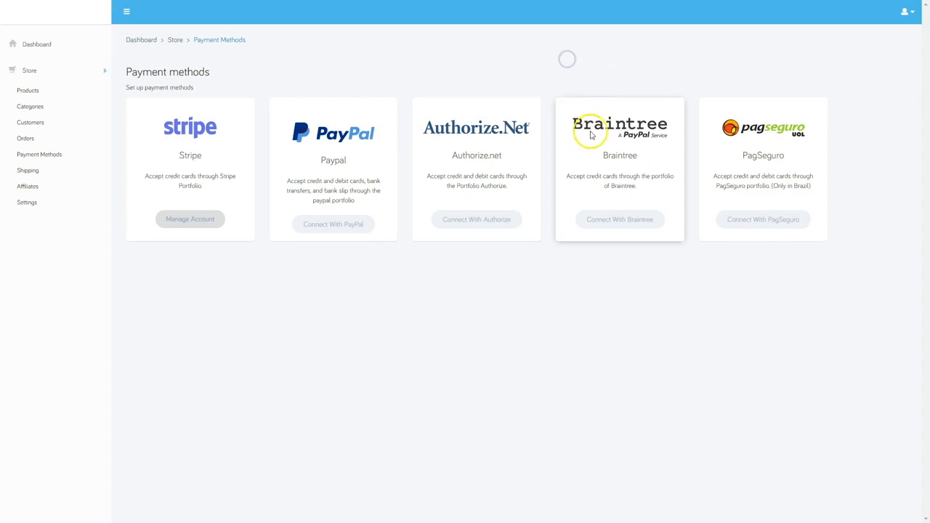
left_click(633, 221)
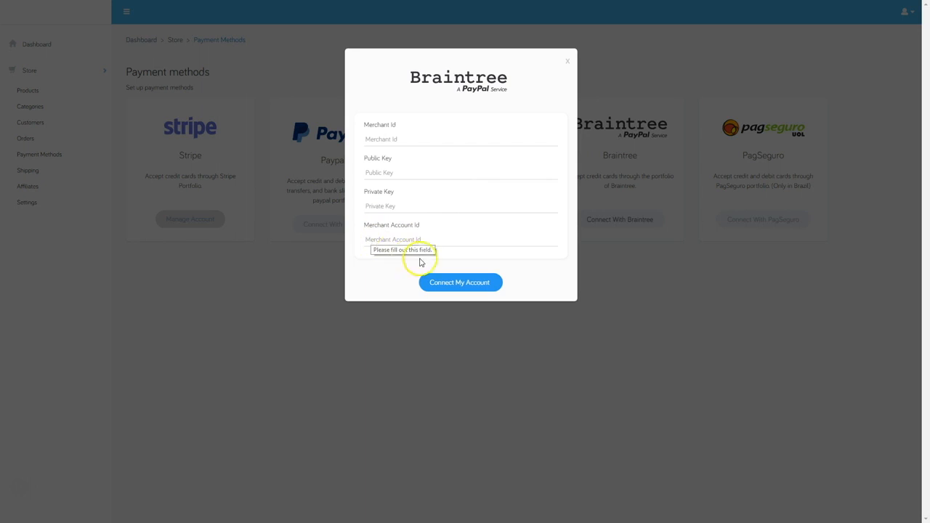
left_click(570, 62)
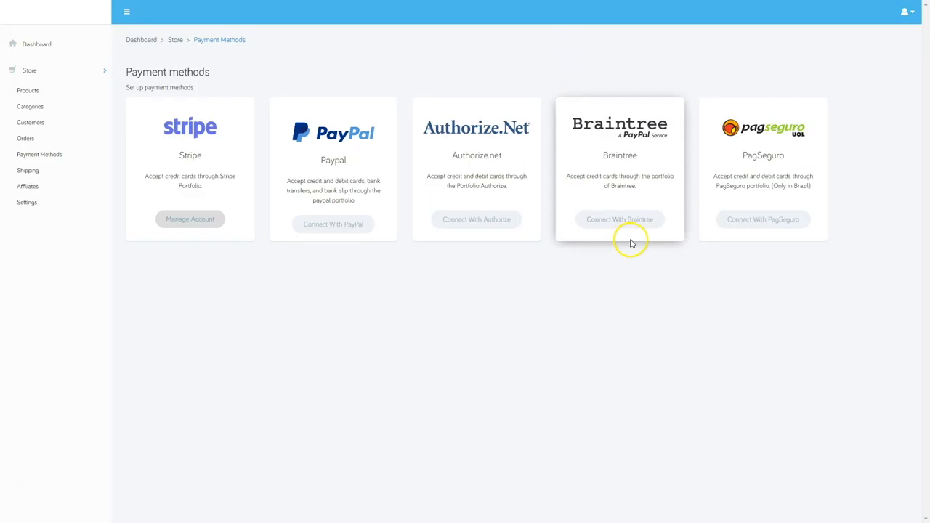
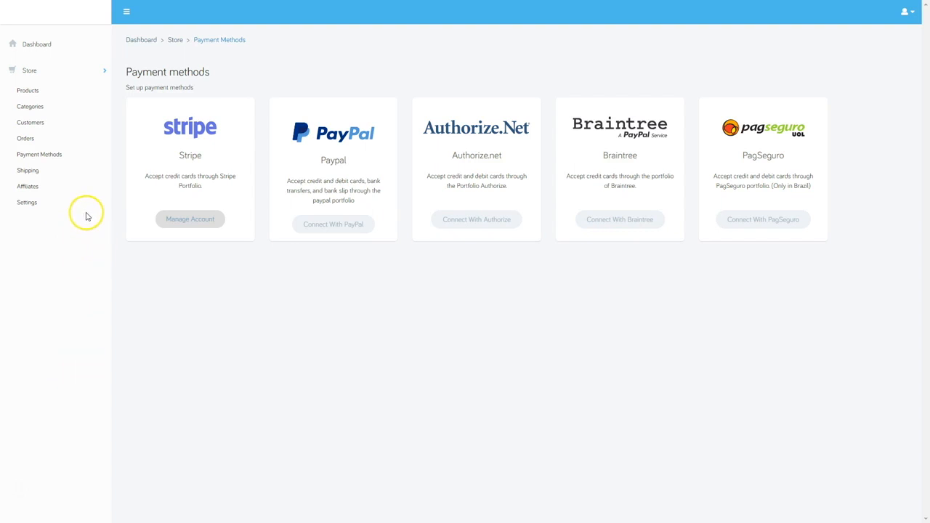
In the Products list, delete the sample products Im a Product 1 and Im a Product 2
left_click(30, 91)
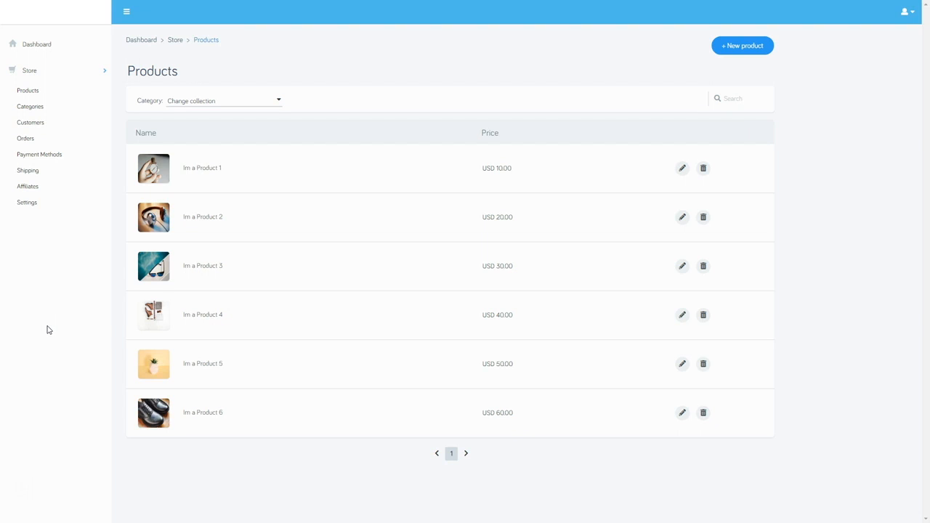
left_click(704, 168)
left_click(453, 249)
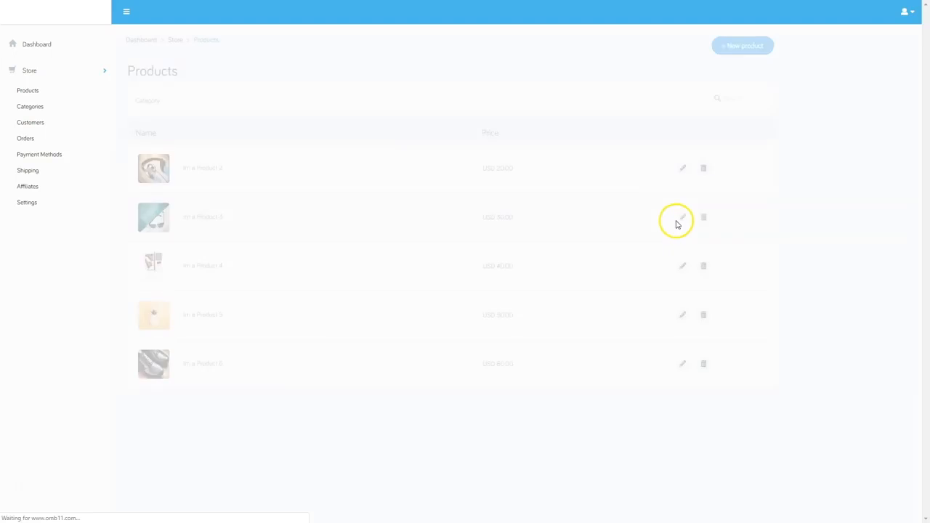
left_click(703, 171)
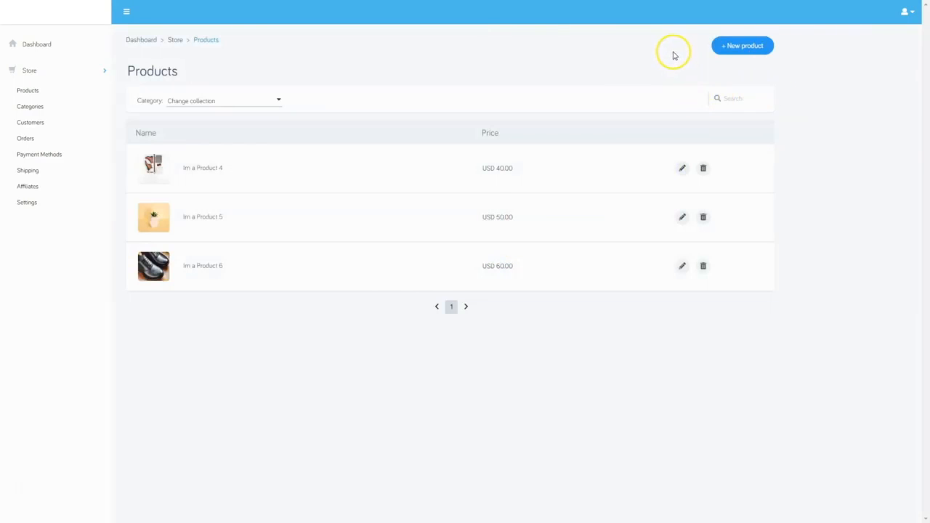
Start a new physical product with picture N128-4_1024x1024.png from Documents > Delta Pearls
left_click(750, 46)
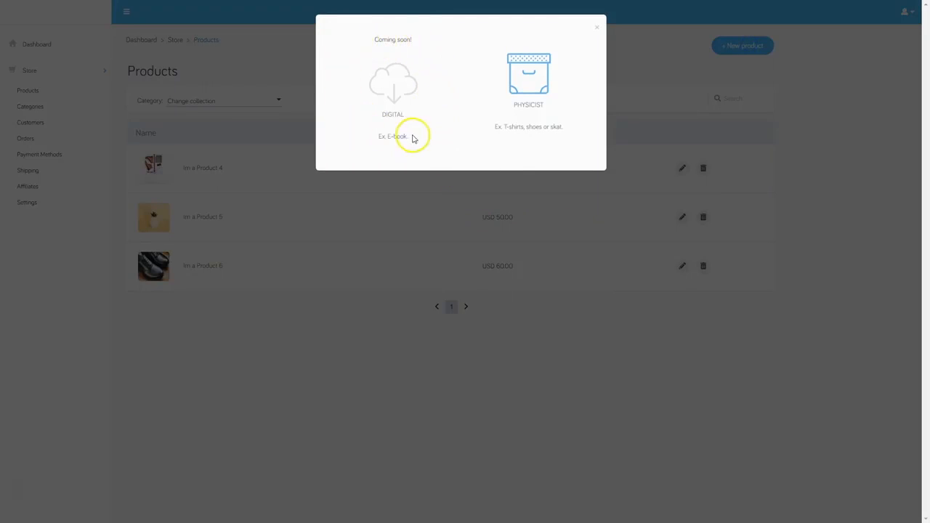
left_click(536, 88)
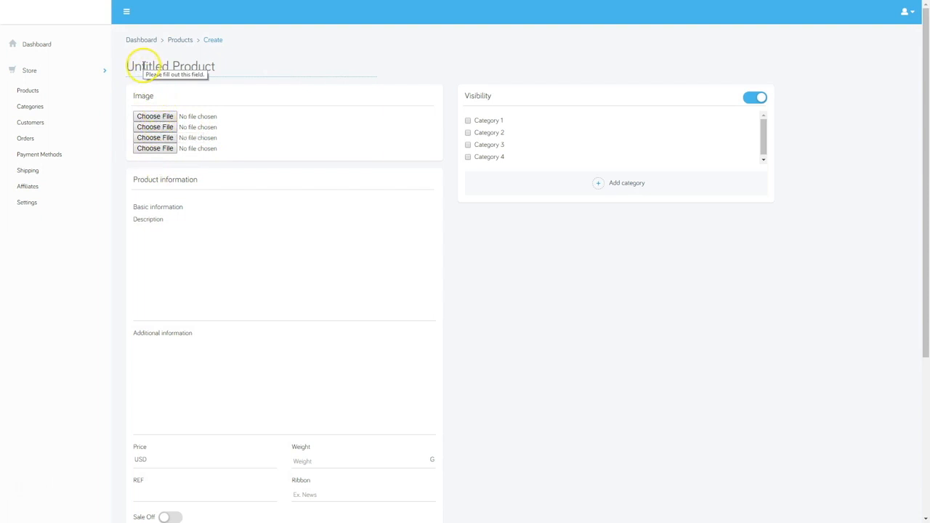
left_click(155, 118)
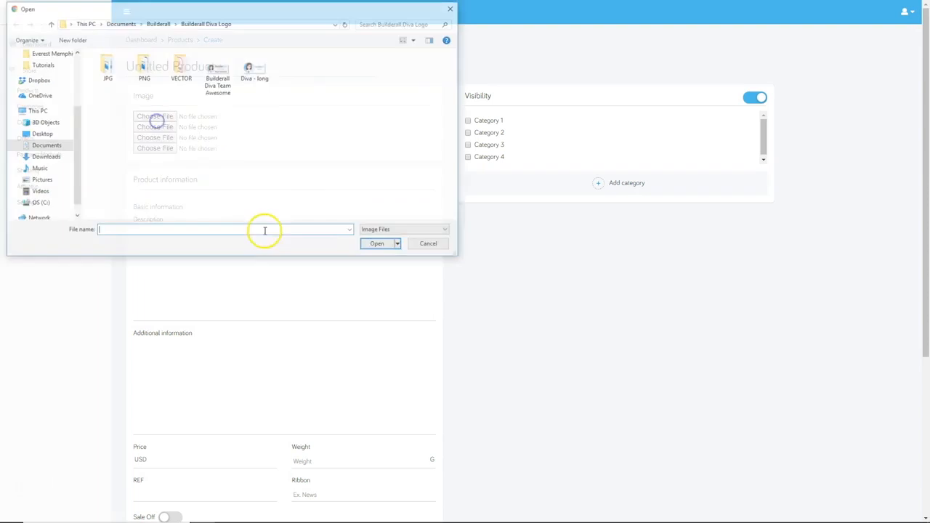
left_click(130, 23)
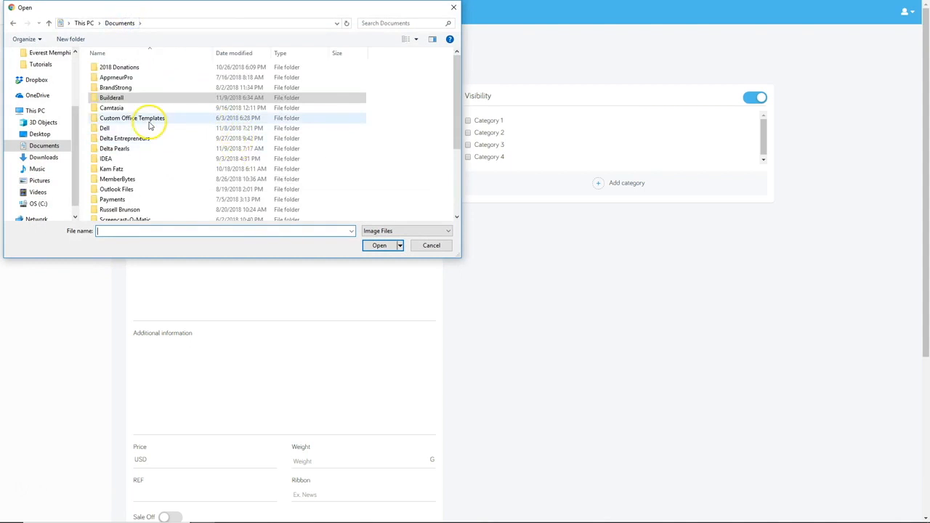
double_click(125, 151)
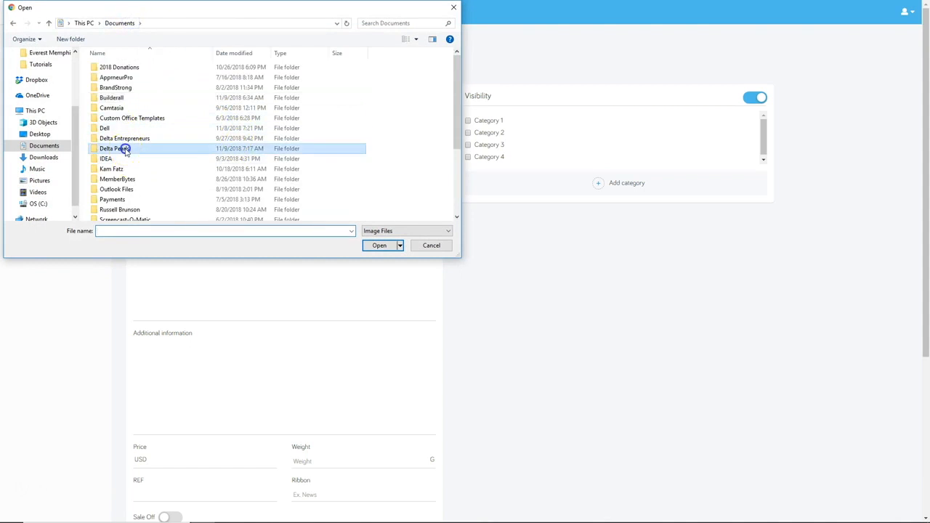
left_click(380, 245)
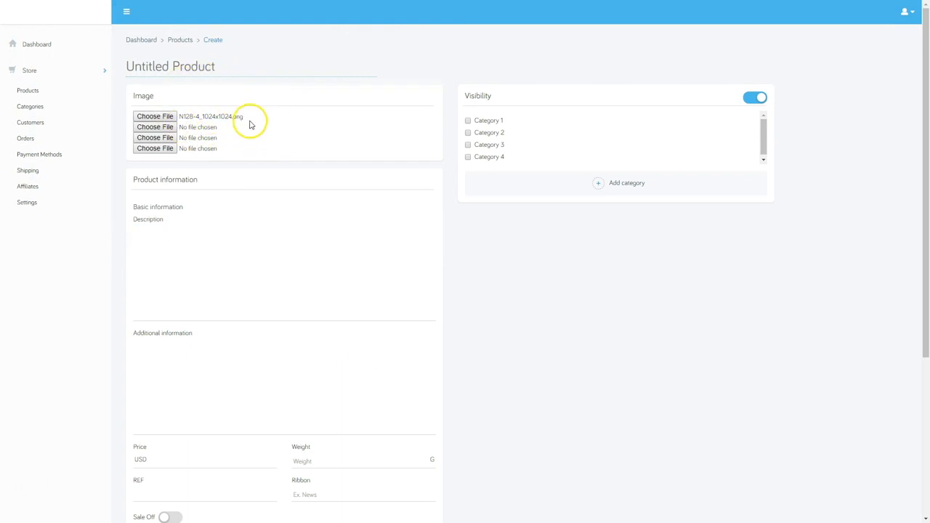
Paste the pearl-necklace description and fill in the additional information text
scroll(221, 220, "down", 1)
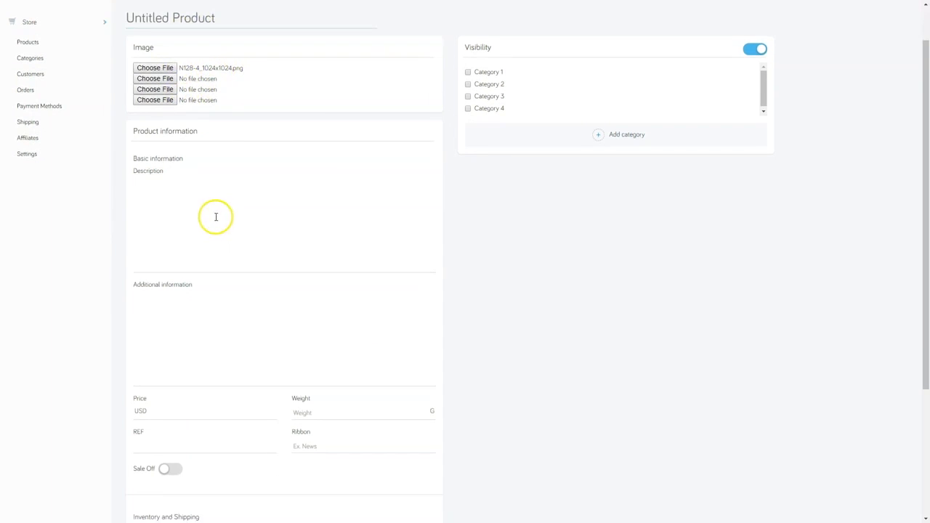
left_click(162, 180)
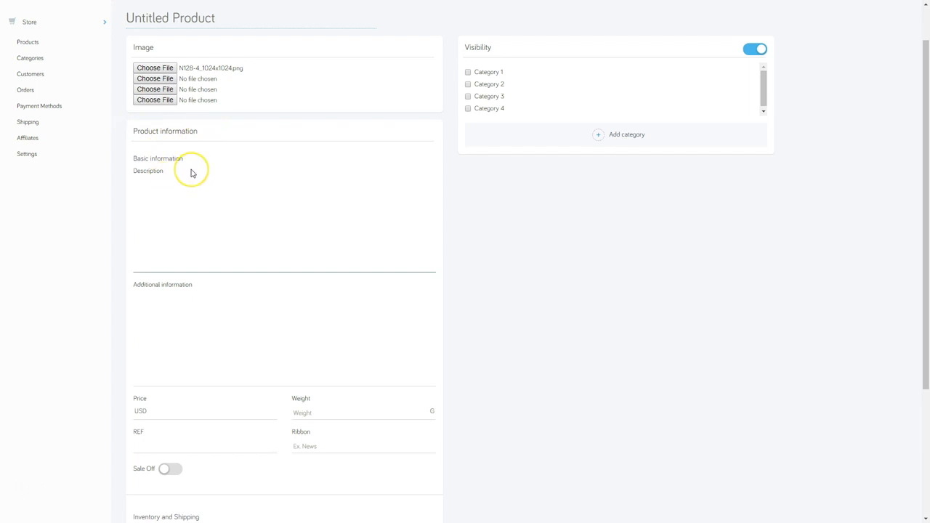
type("Silver necklace and pendant with a freshwater pearl inside.")
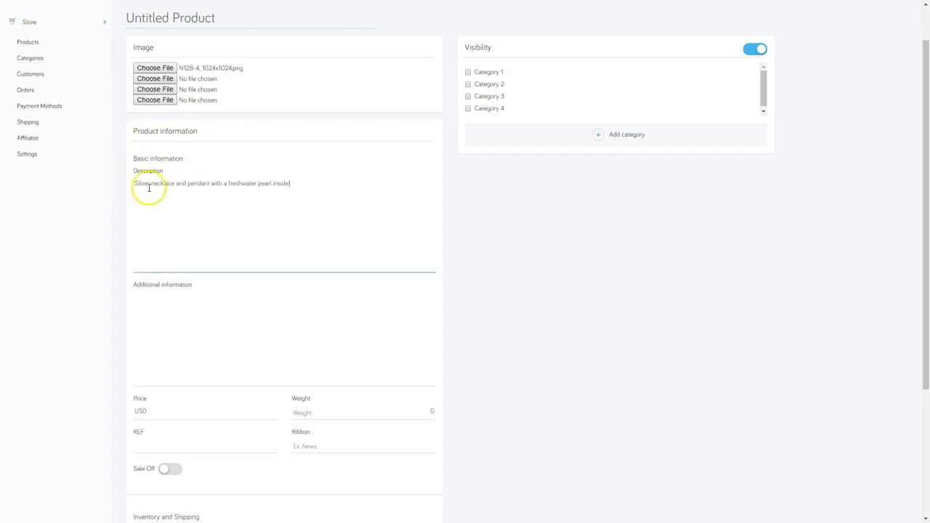
scroll(166, 248, "down", 1)
left_click(164, 239)
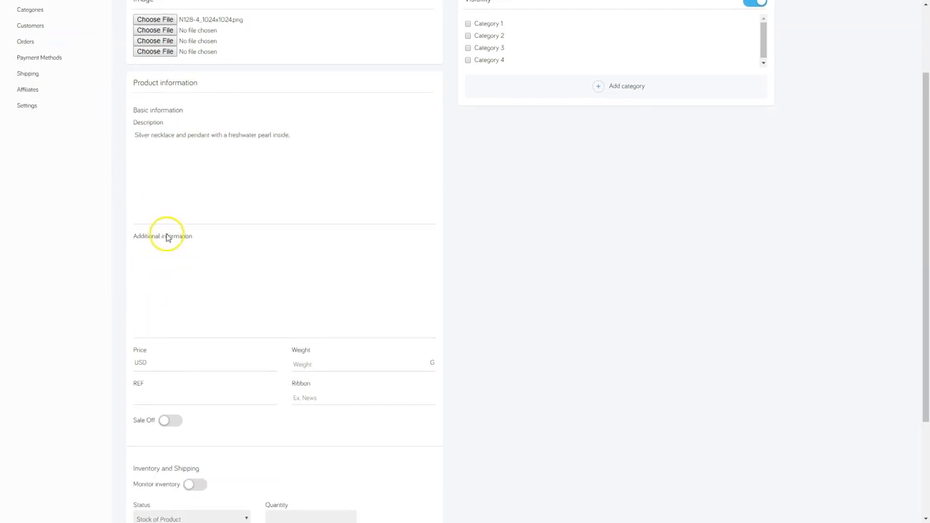
left_click(156, 256)
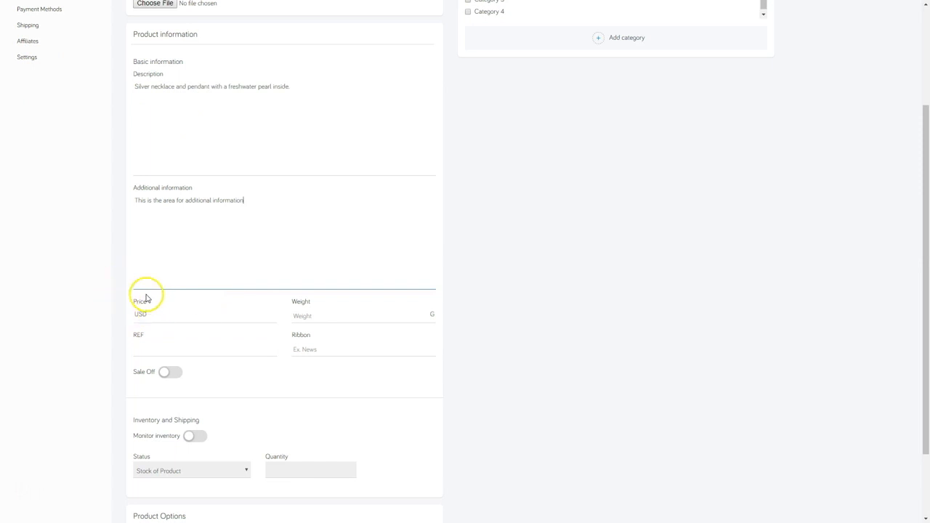
Set the price to 15.99, weight to 1 and ribbon to SALE
left_click(144, 316)
type("15.99")
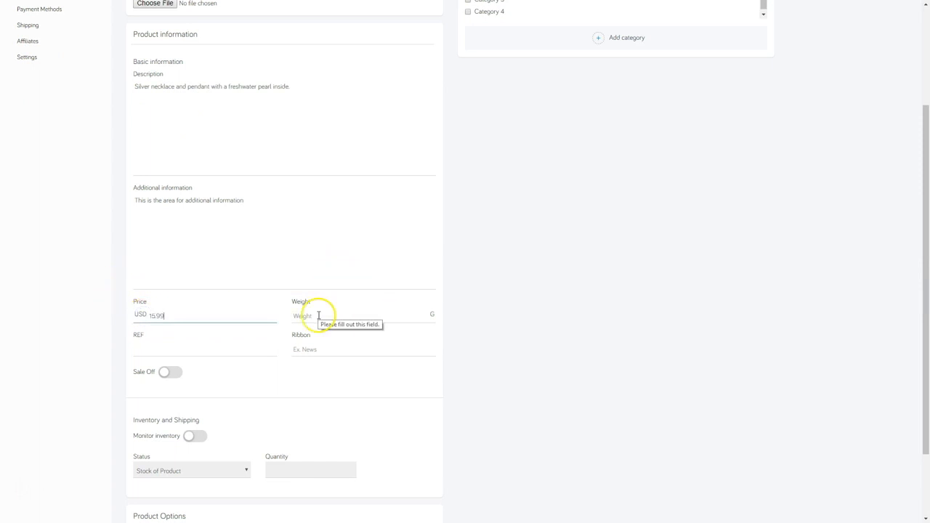
left_click(318, 316)
type("1")
left_click(137, 354)
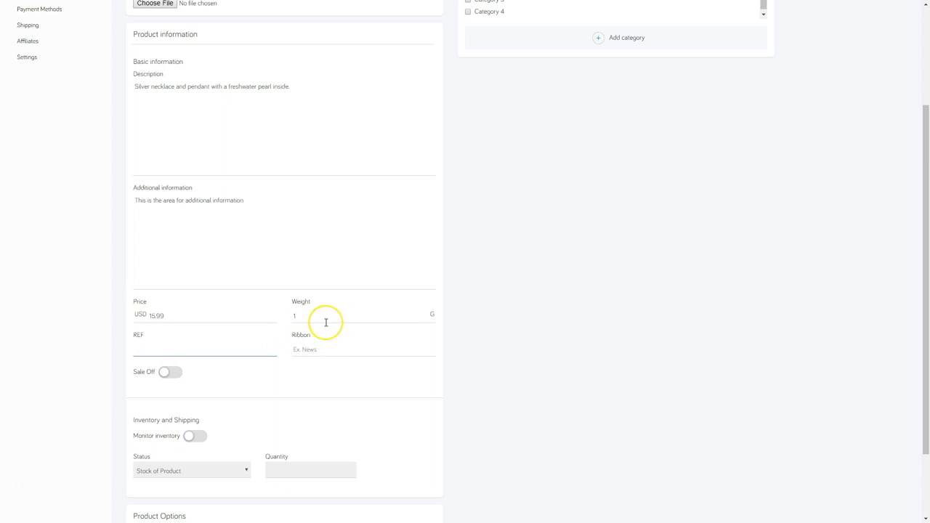
left_click(300, 349)
type("SALE")
scroll(147, 285, "down", 1)
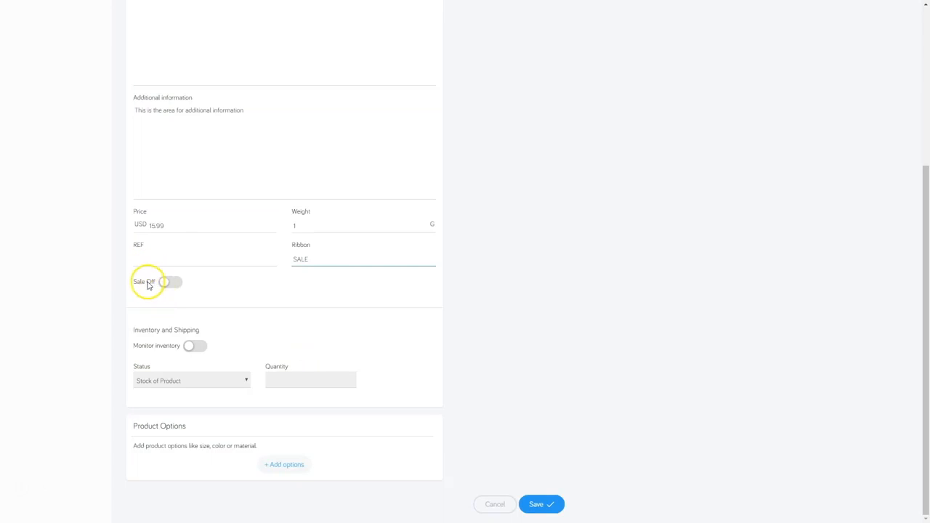
Try the sale option with a promotional price, then switch the sale back off
left_click(165, 285)
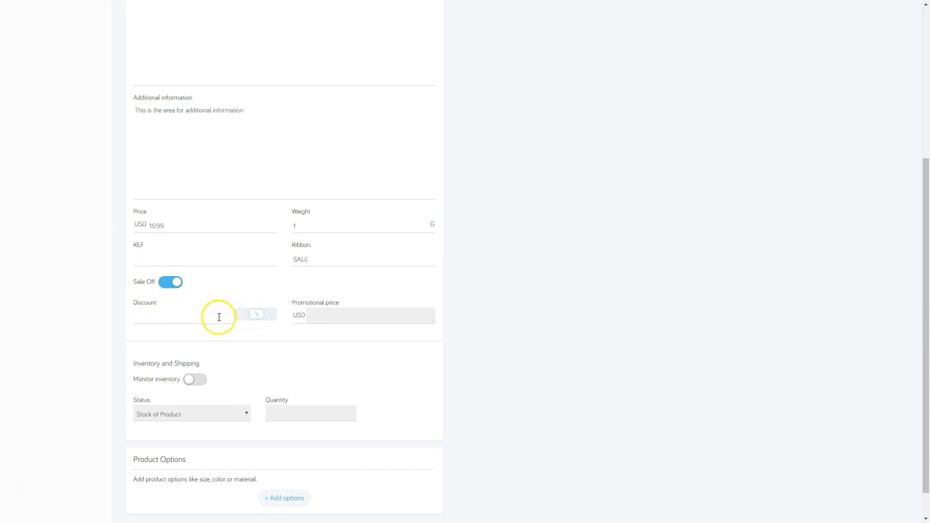
left_click(322, 316)
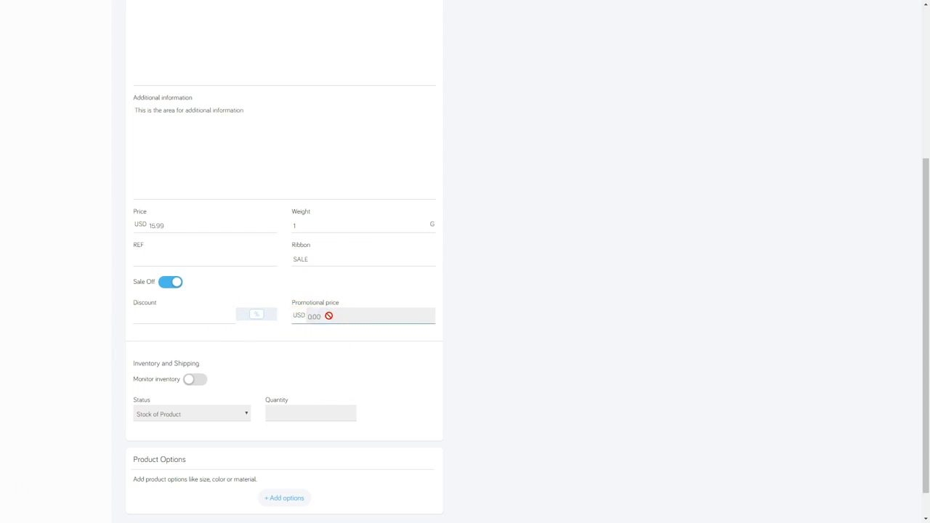
left_click(175, 283)
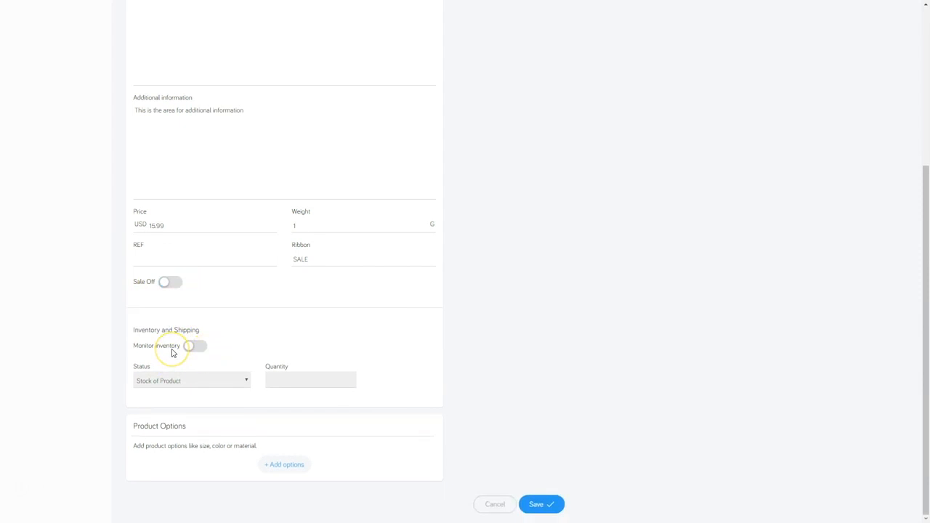
Turn on inventory monitoring with status Stock of Product and quantity 100
left_click(193, 347)
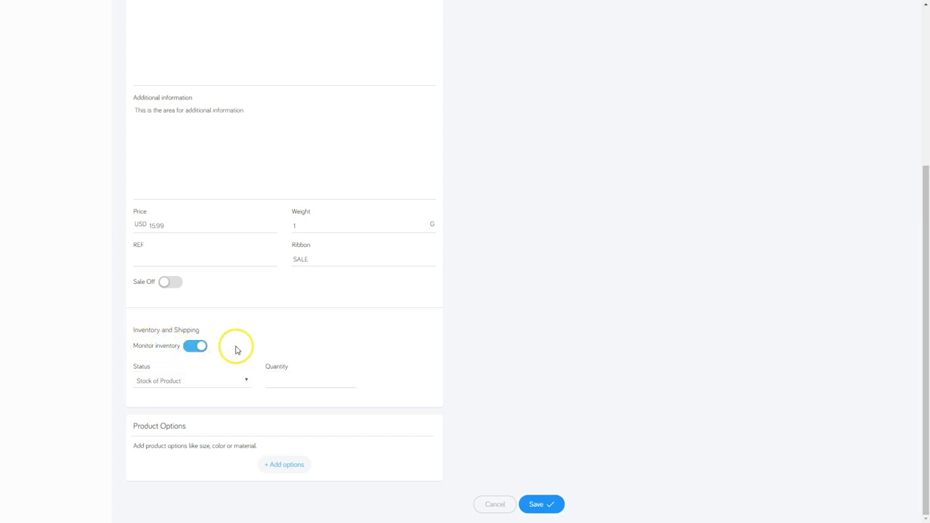
left_click(159, 384)
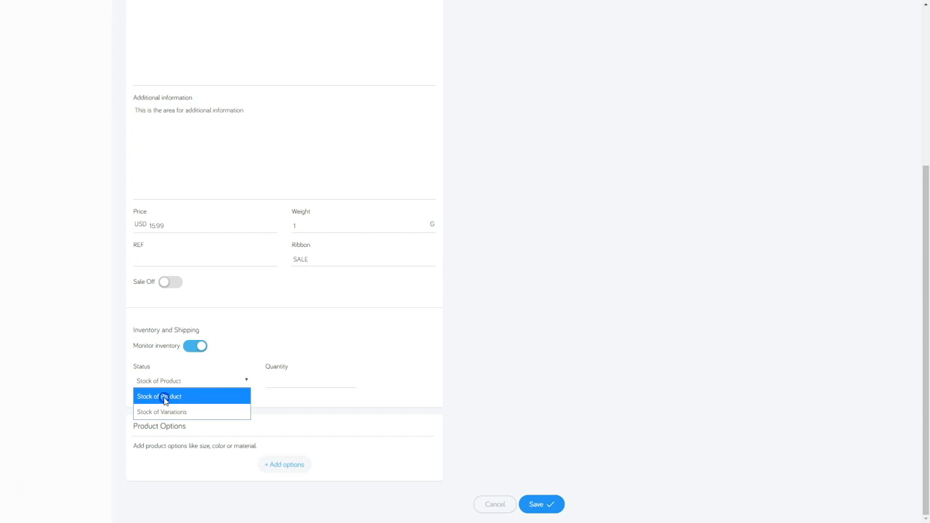
left_click(165, 397)
left_click(278, 382)
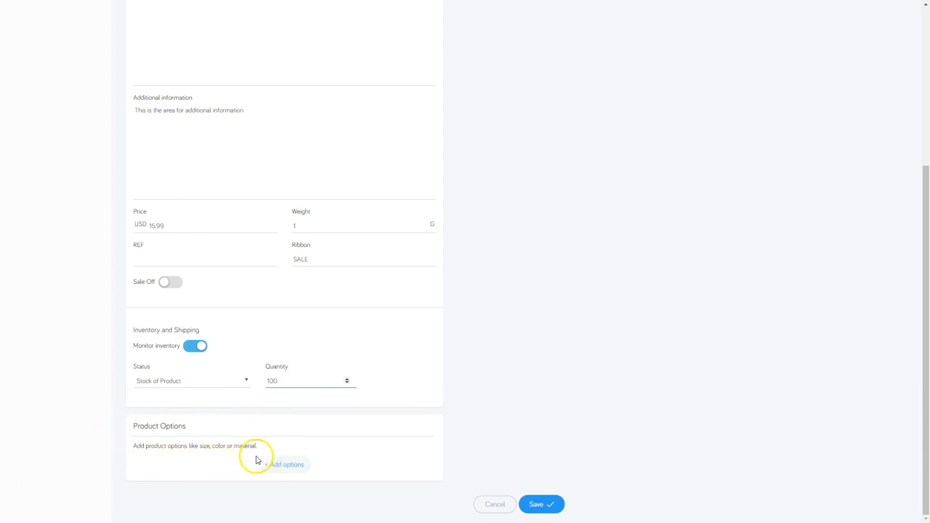
Add a Color product option and enter red as a value alongside yellow and blue
left_click(281, 465)
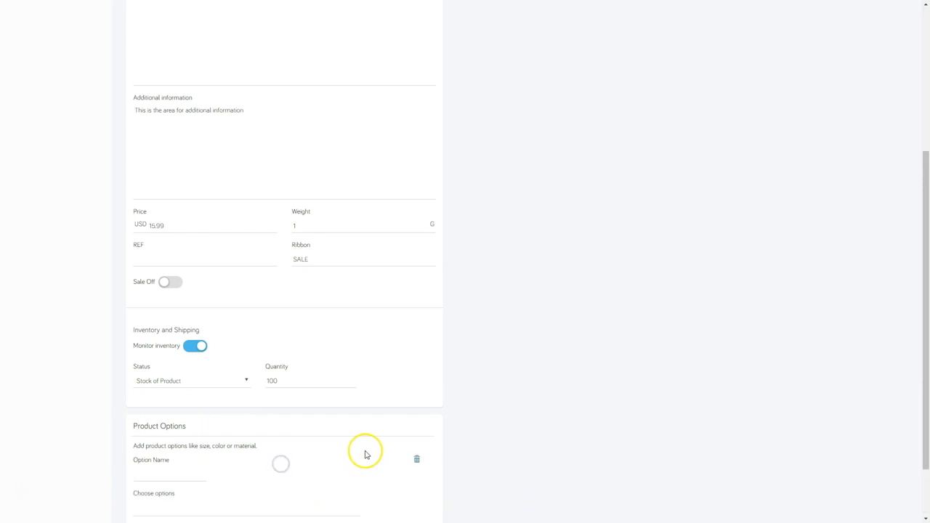
scroll(218, 407, "down", 1)
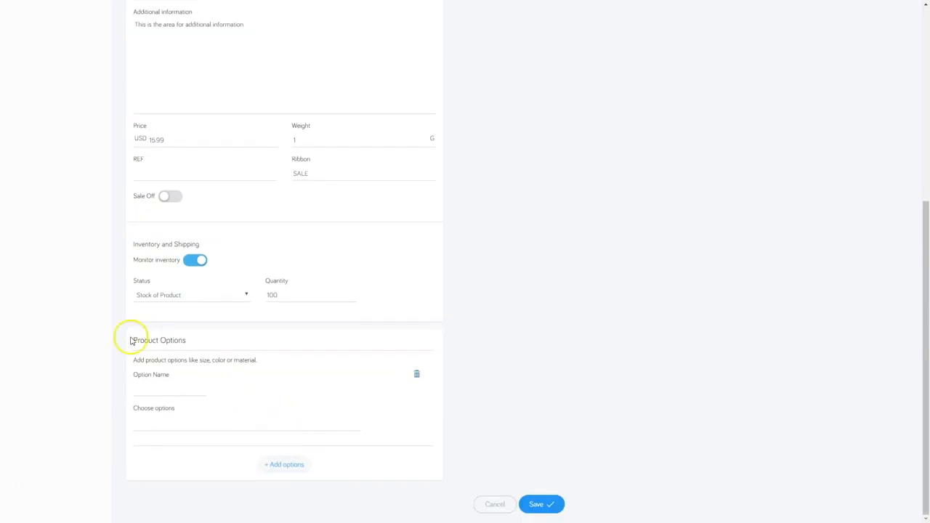
left_click(142, 383)
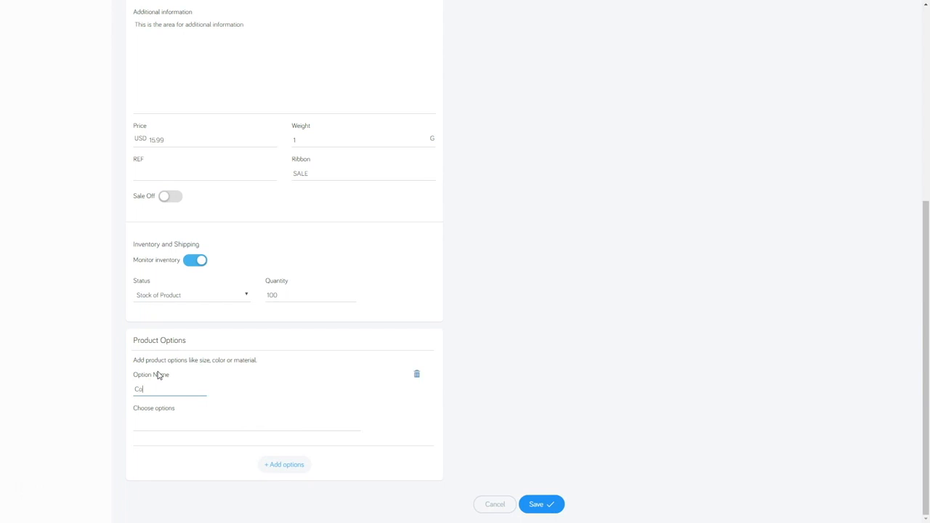
left_click(151, 427)
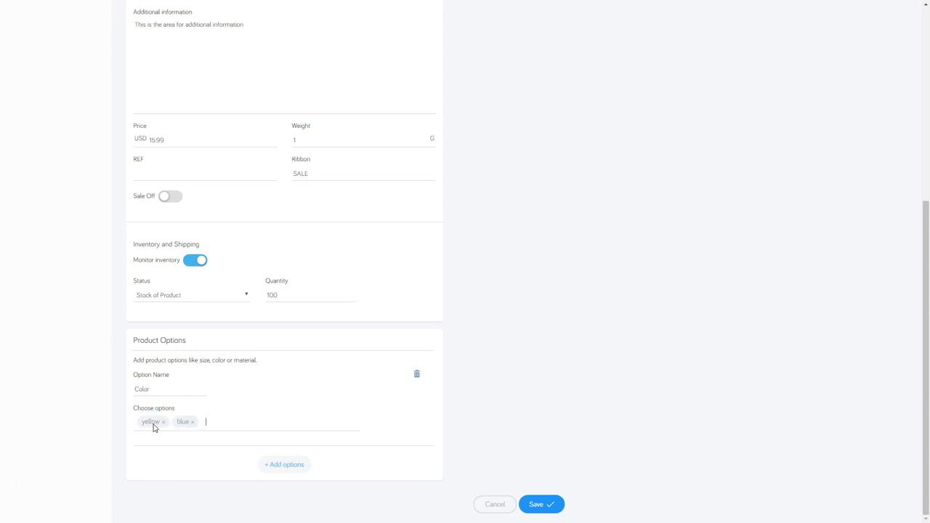
type("red")
key("Return")
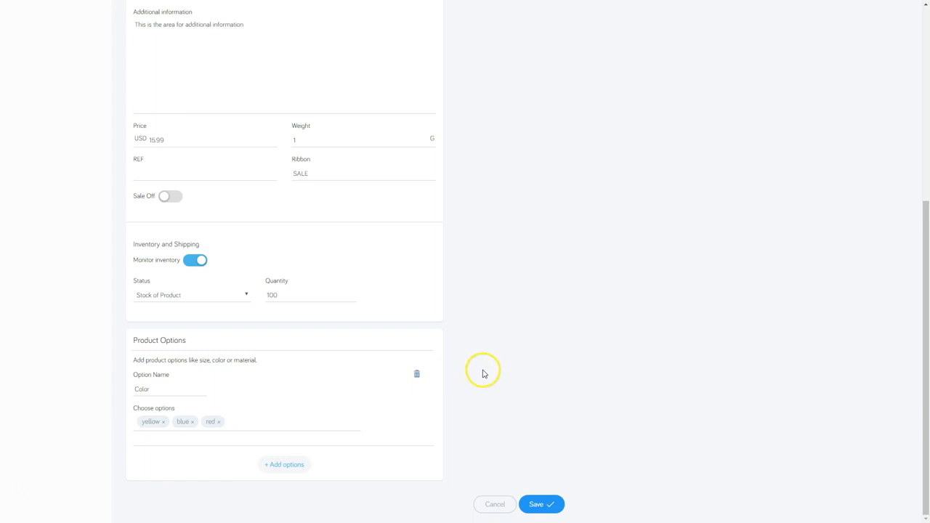
scroll(484, 384, "up", 5)
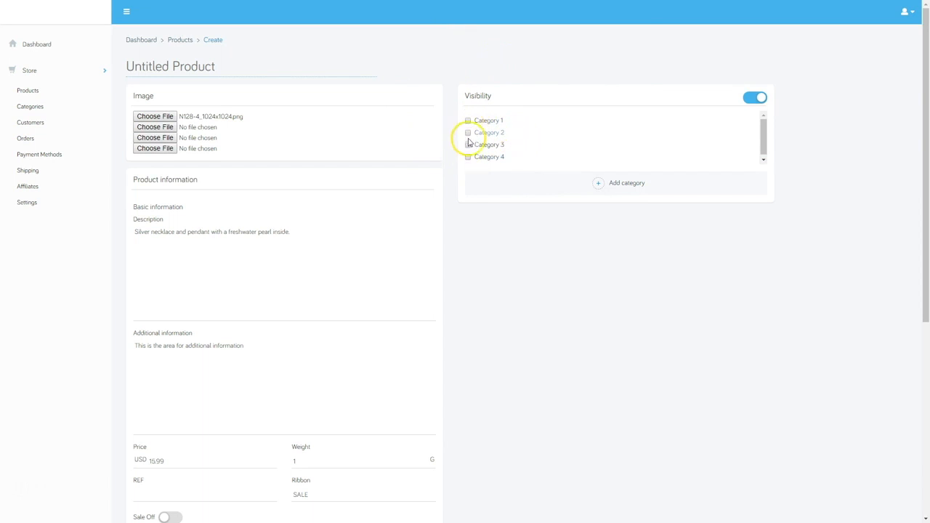
Create a Necklace category and assign the product to it
left_click(598, 185)
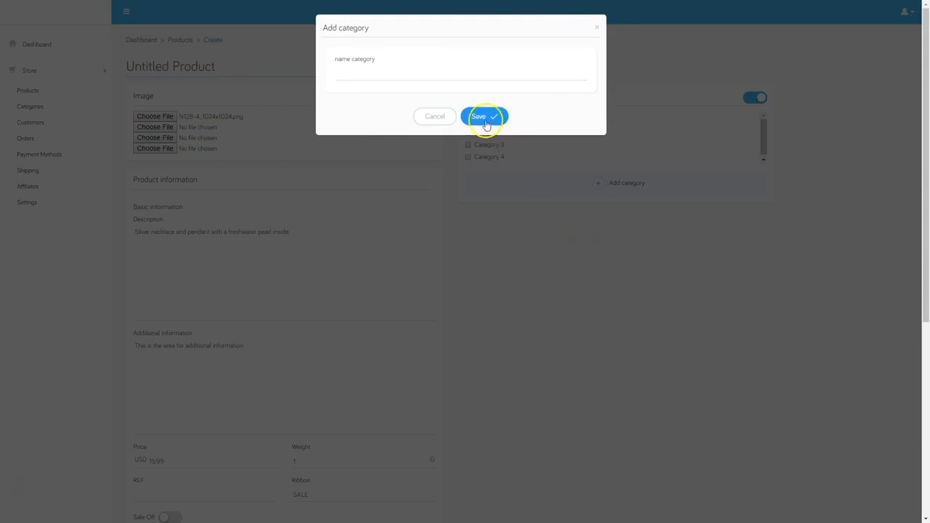
left_click(446, 72)
type("Necklace")
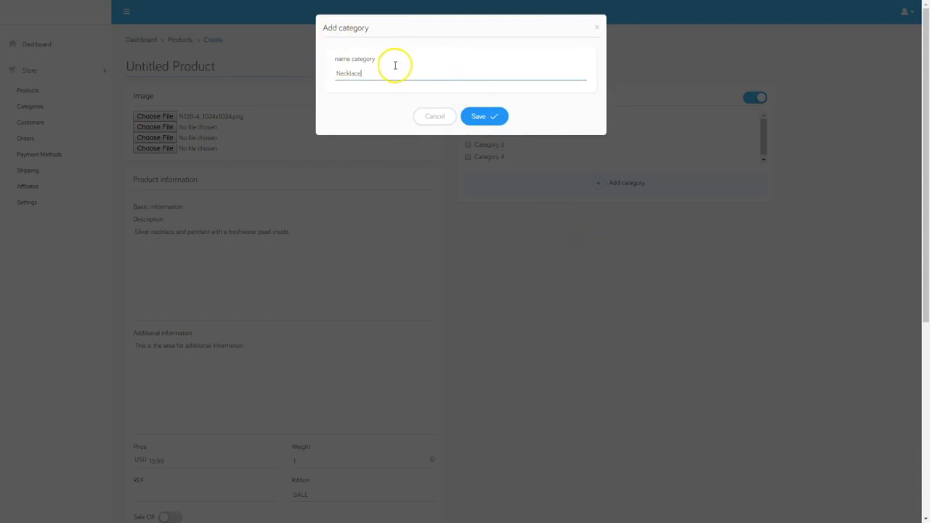
left_click(497, 115)
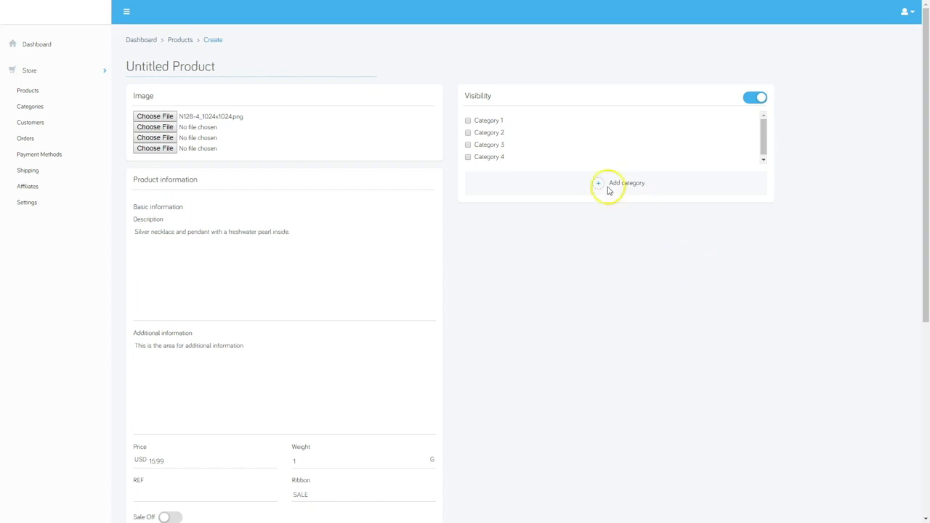
scroll(481, 152, "down", 1)
left_click(470, 154)
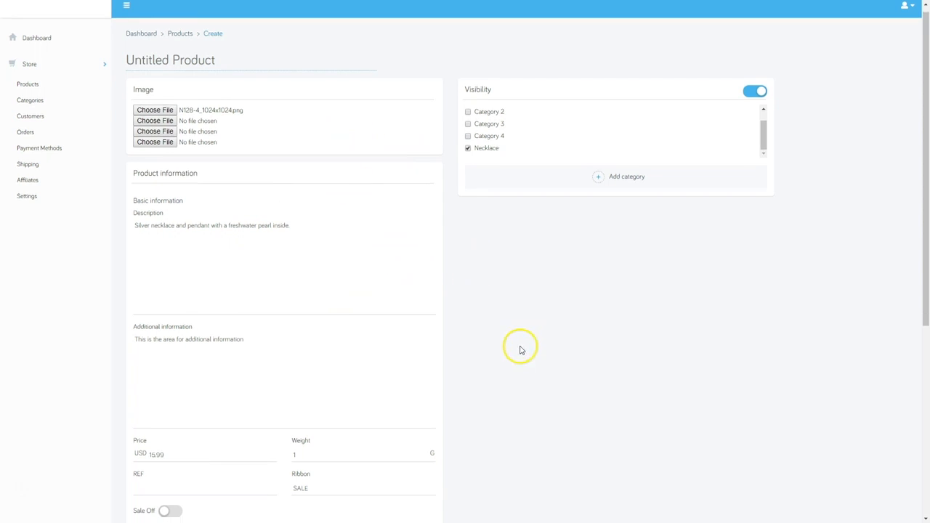
Title the product 'Beautiful Silver and Pearl Necklace' and try saving it
scroll(520, 341, "down", 5)
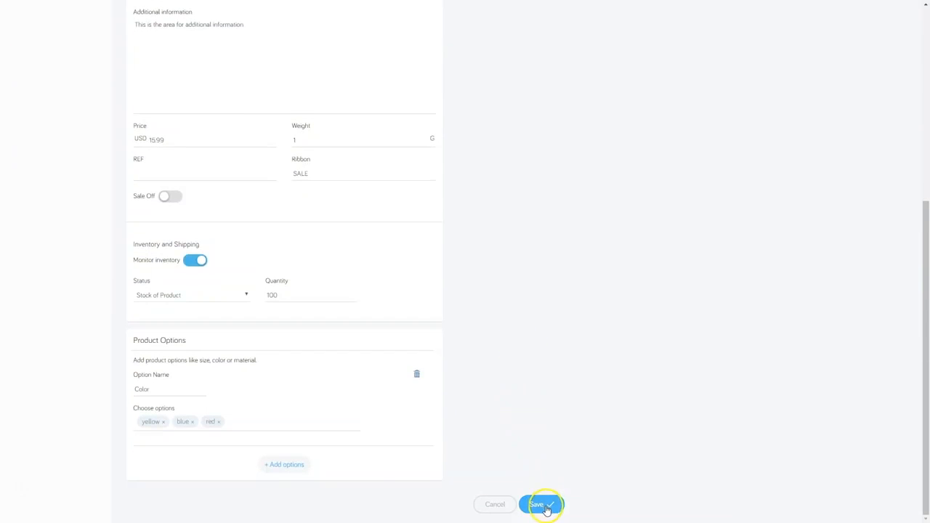
left_click(536, 503)
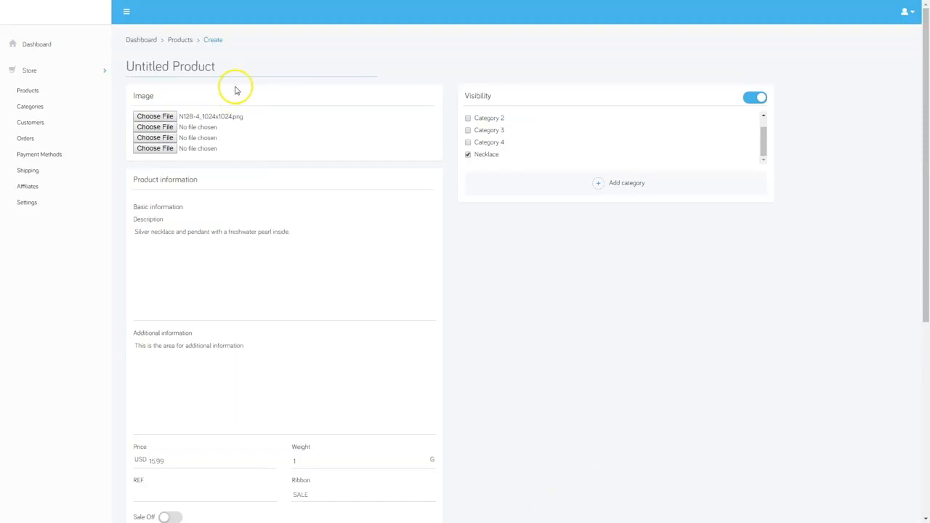
left_click(191, 66)
type("Beautiful Silver and Pearl Necklace")
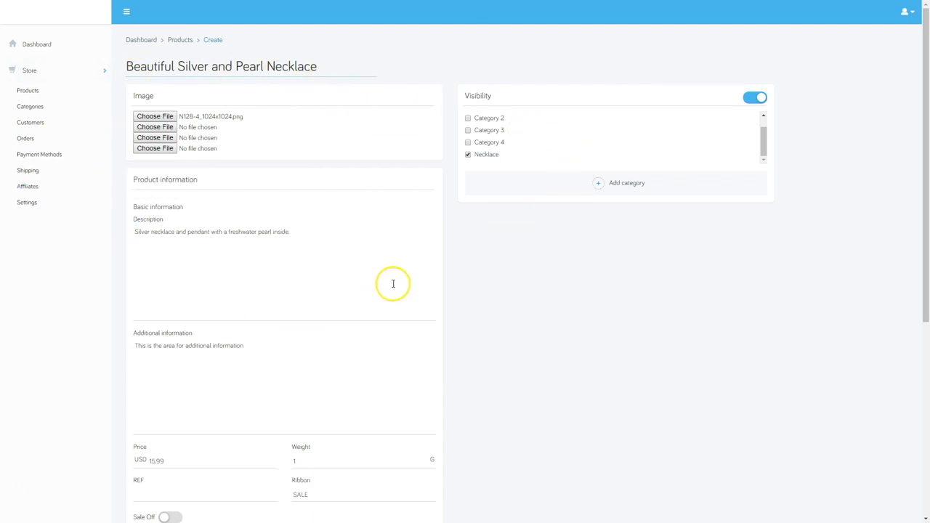
scroll(405, 319, "down", 5)
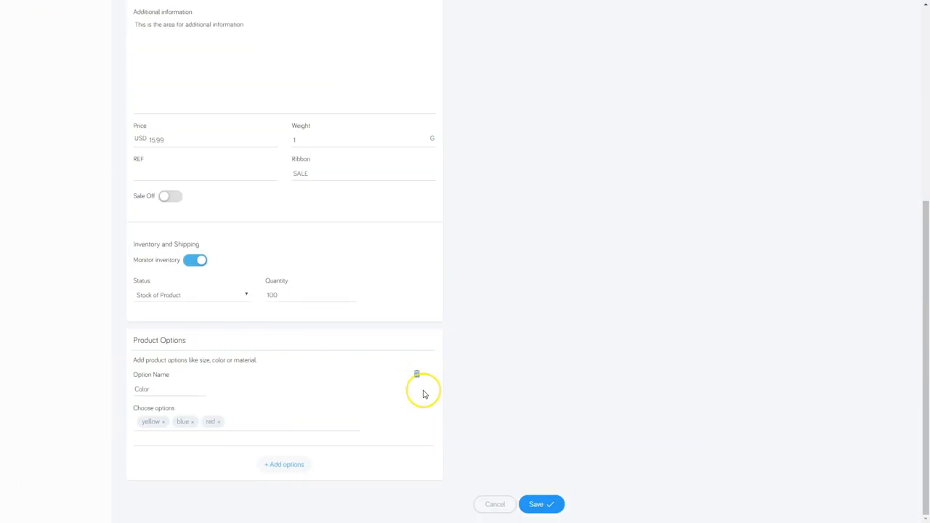
left_click(548, 504)
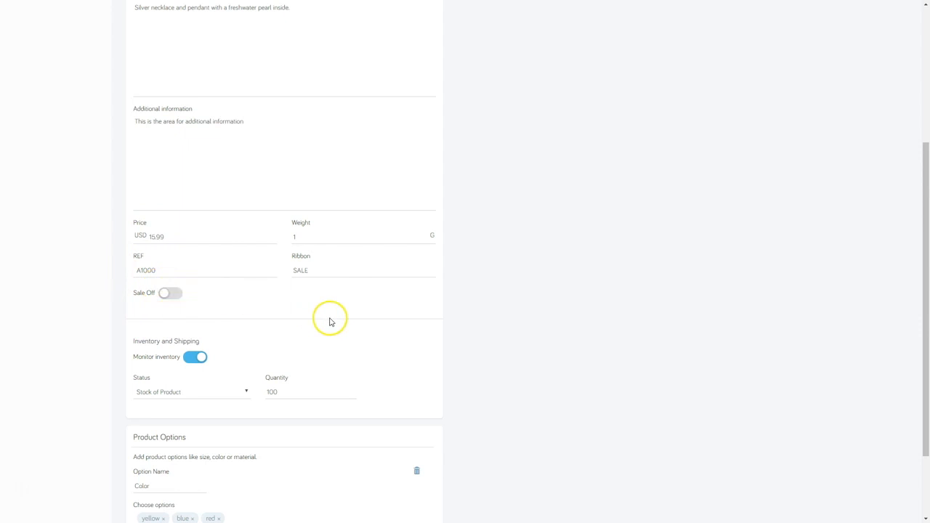
Scroll down the product form toward the REF field and Save button
scroll(527, 355, "down", 3)
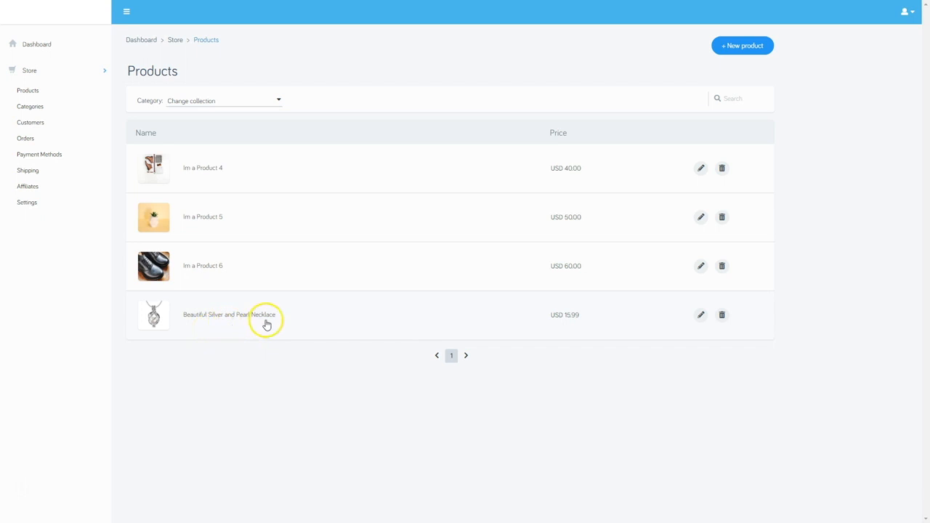
left_click(702, 315)
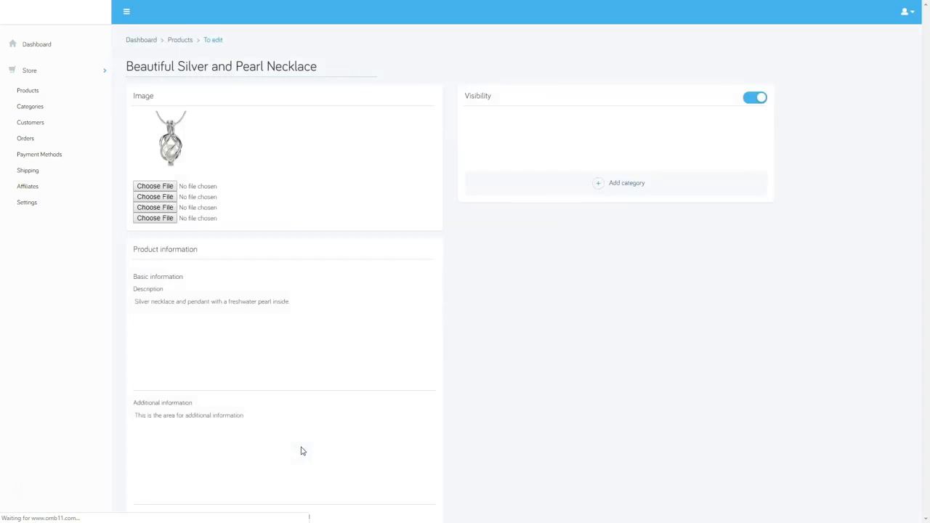
scroll(550, 333, "down", 1)
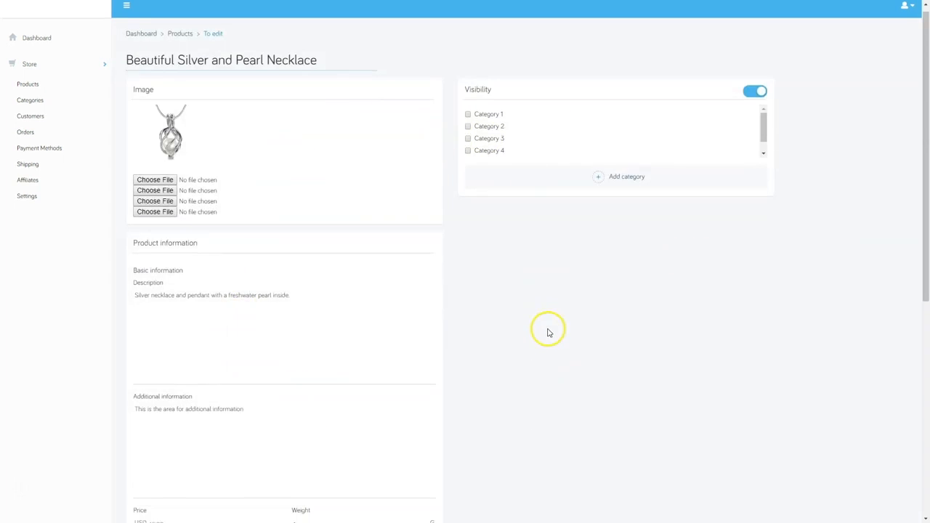
scroll(552, 356, "down", 5)
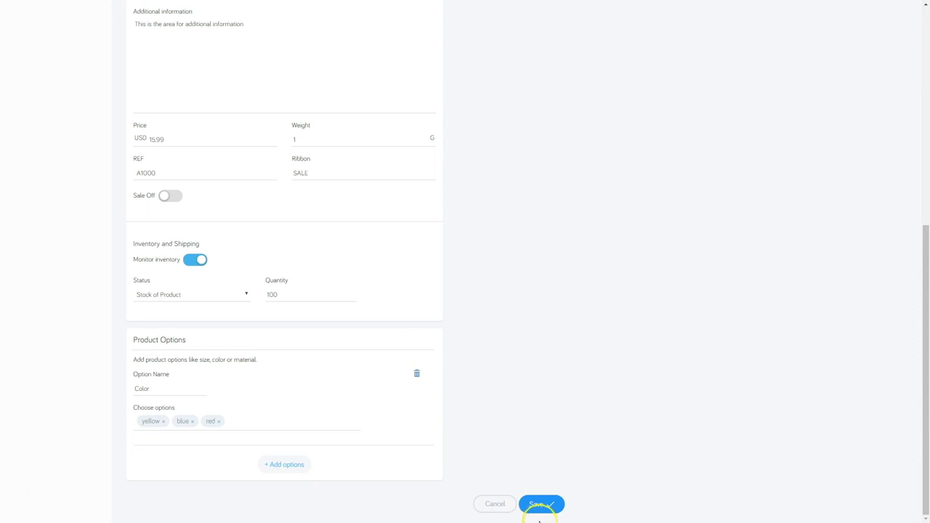
left_click(536, 505)
left_click(27, 91)
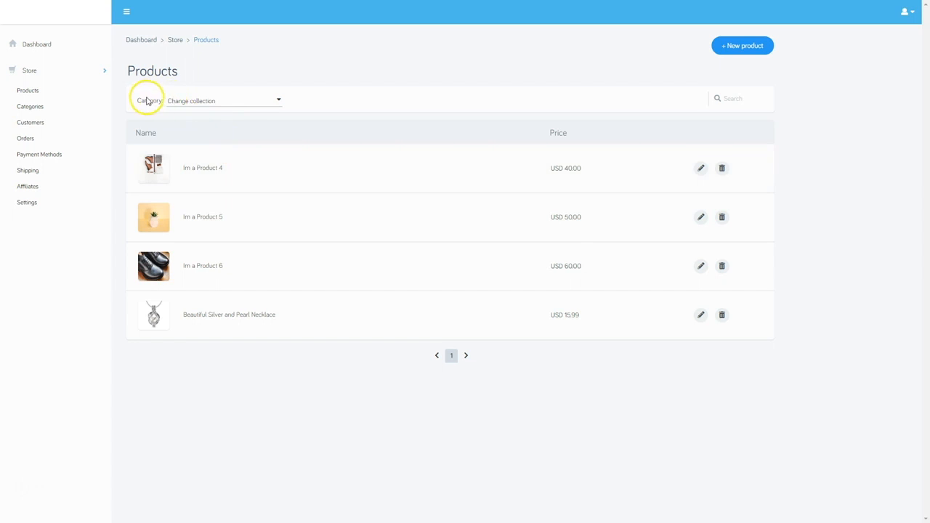
Filter the Products list by the Necklace category
left_click(229, 103)
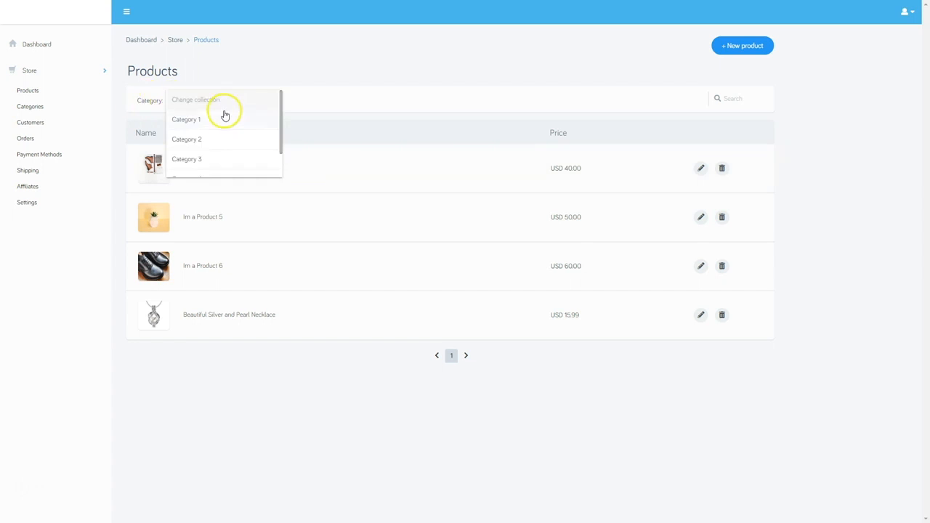
scroll(222, 119, "down", 2)
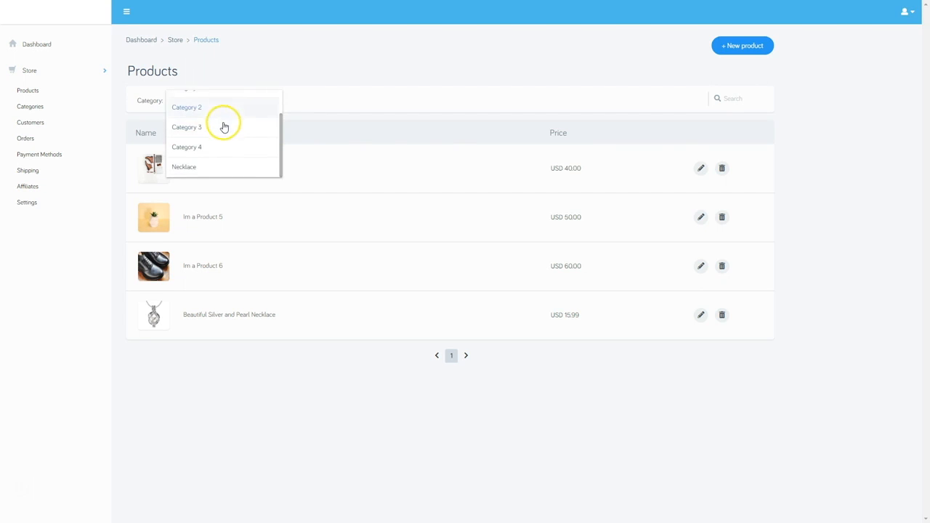
left_click(191, 168)
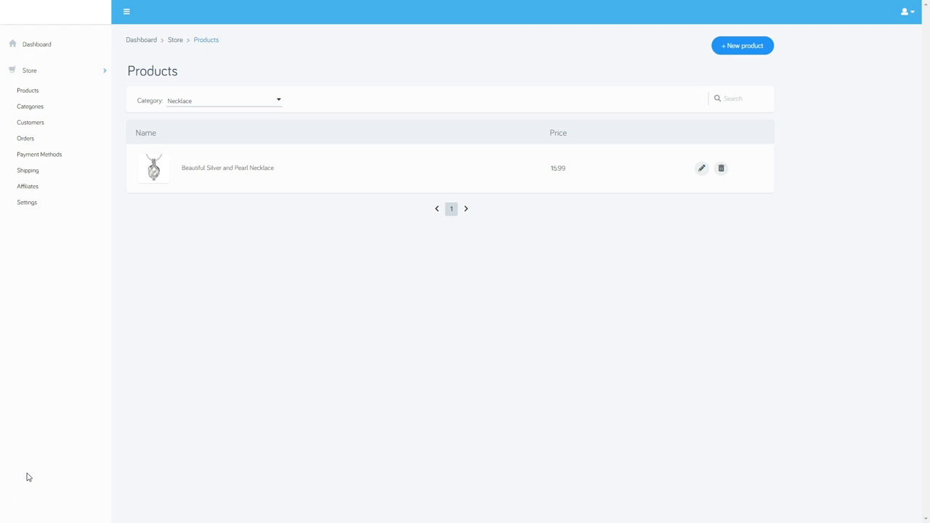
Open the Necklace category from Categories, save it, and return to the overview
left_click(25, 109)
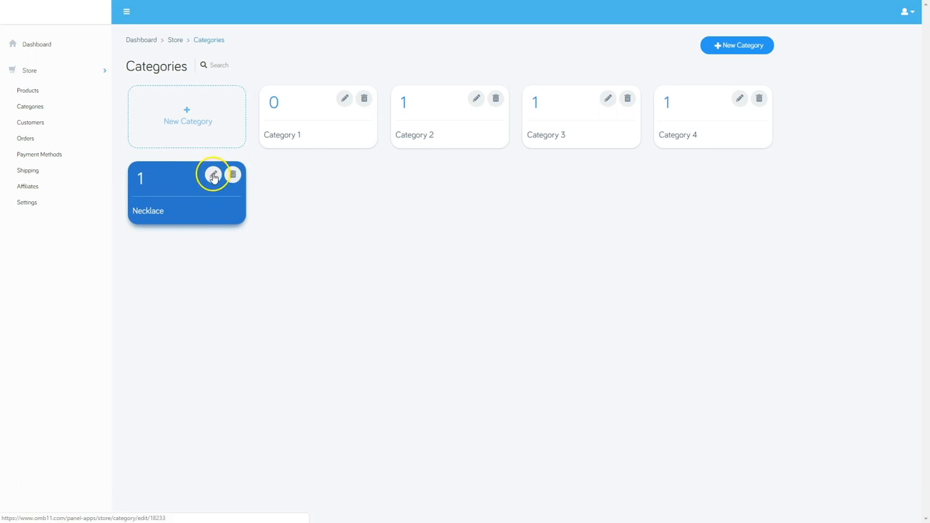
left_click(214, 198)
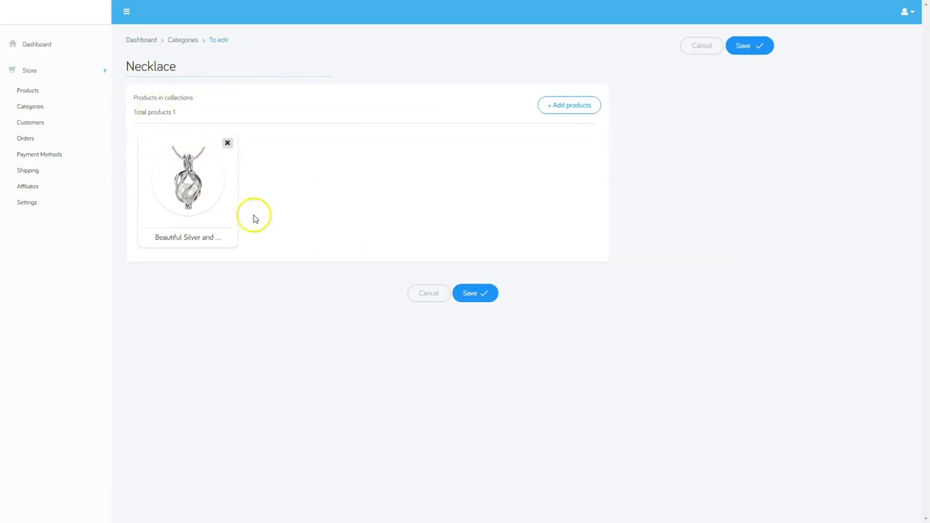
left_click(475, 293)
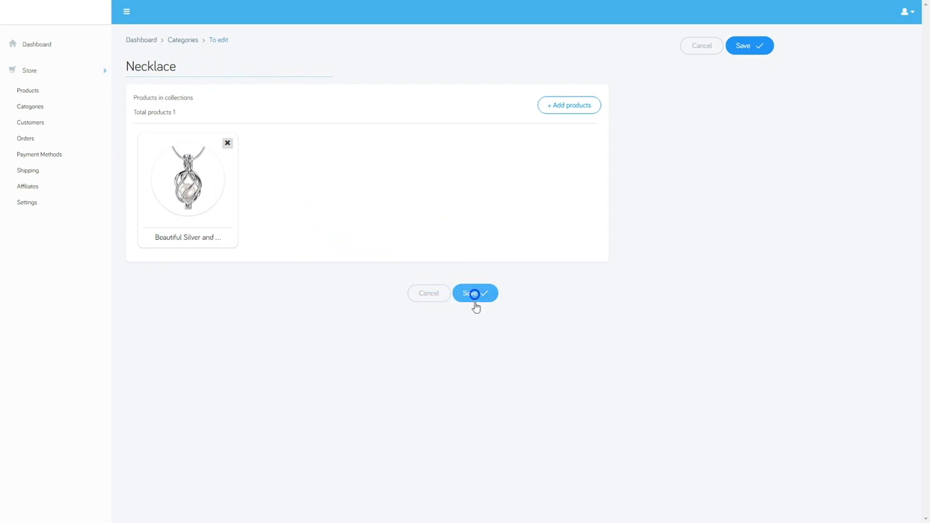
left_click(29, 103)
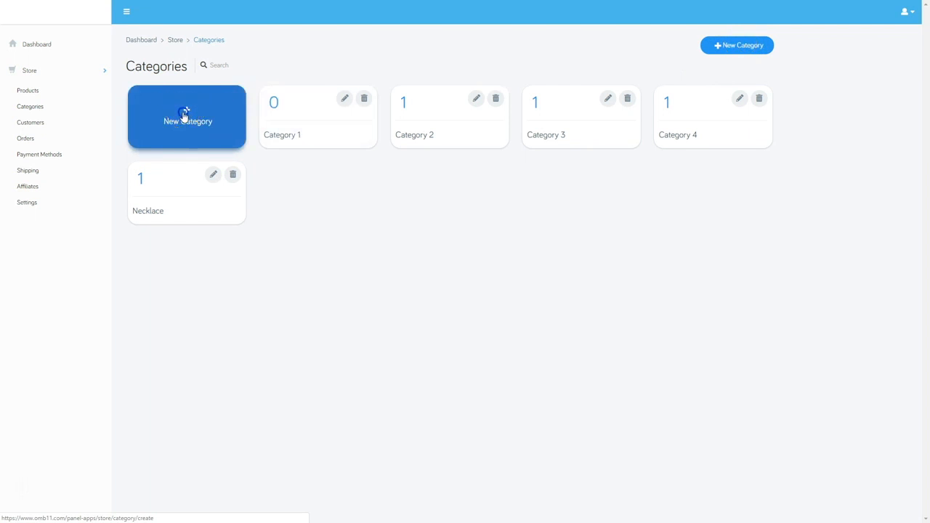
Create a 'Fashion Earrings' category containing Im a Product 4 and Im a Product 5
left_click(184, 115)
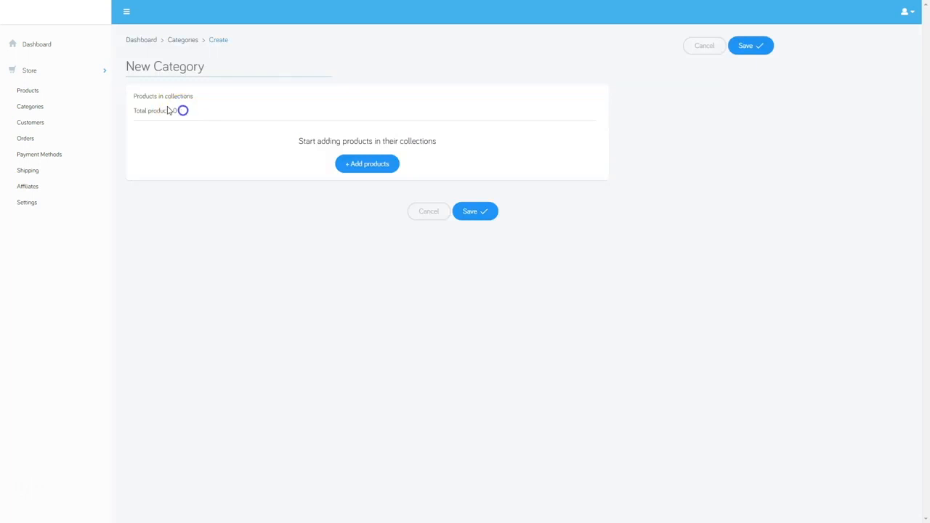
type("Fashion Earrings")
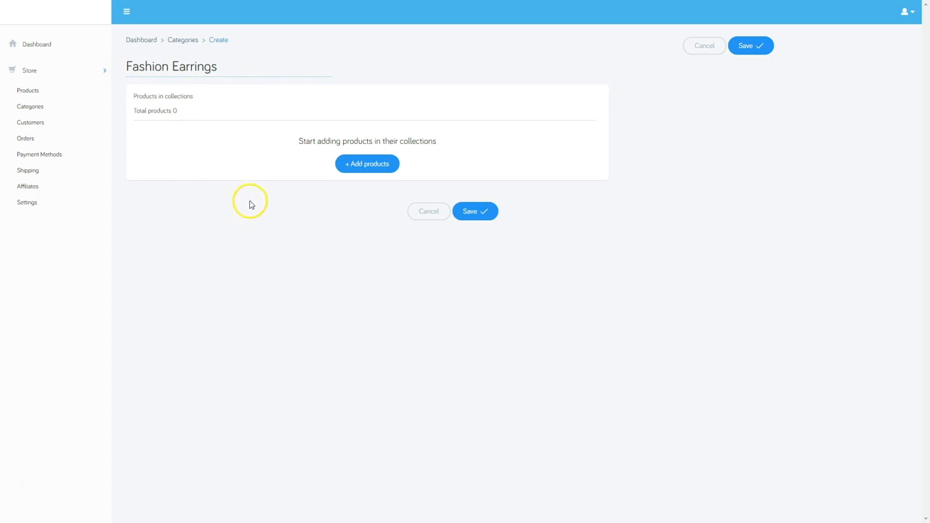
left_click(368, 168)
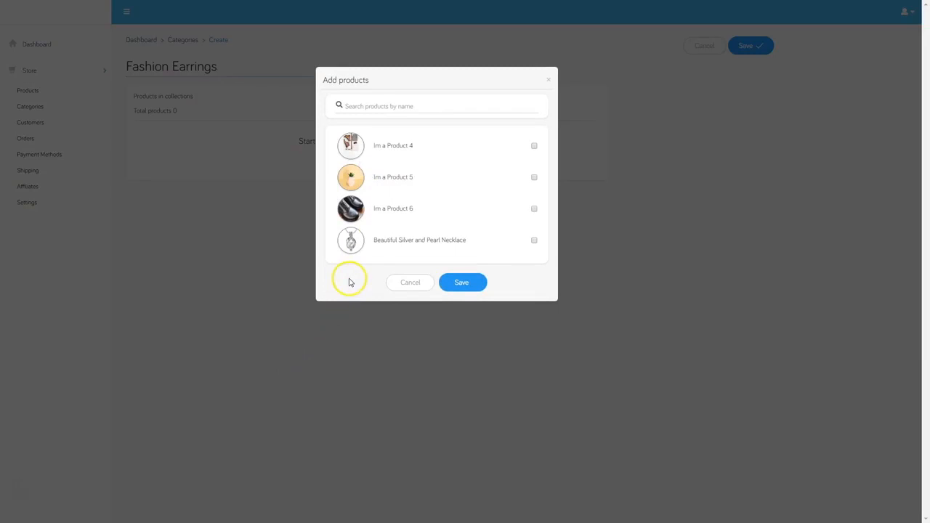
left_click(397, 145)
left_click(461, 283)
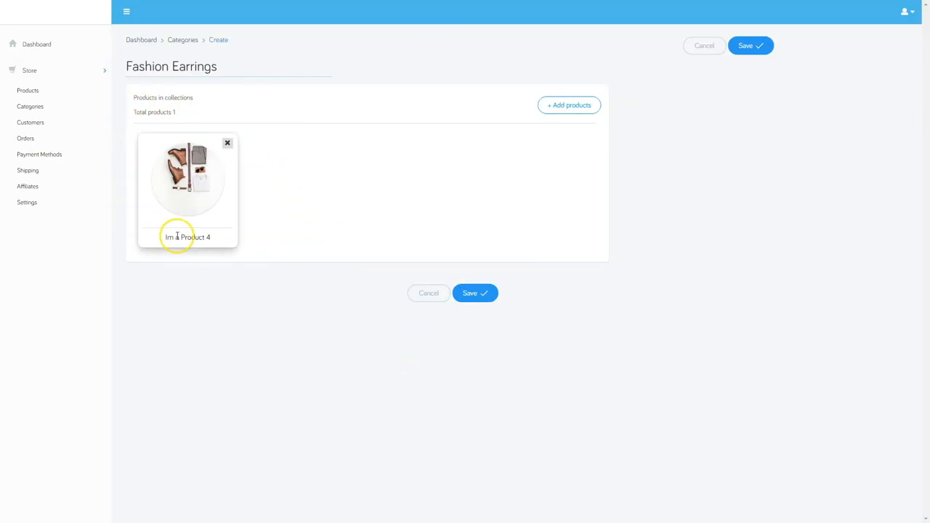
left_click(572, 106)
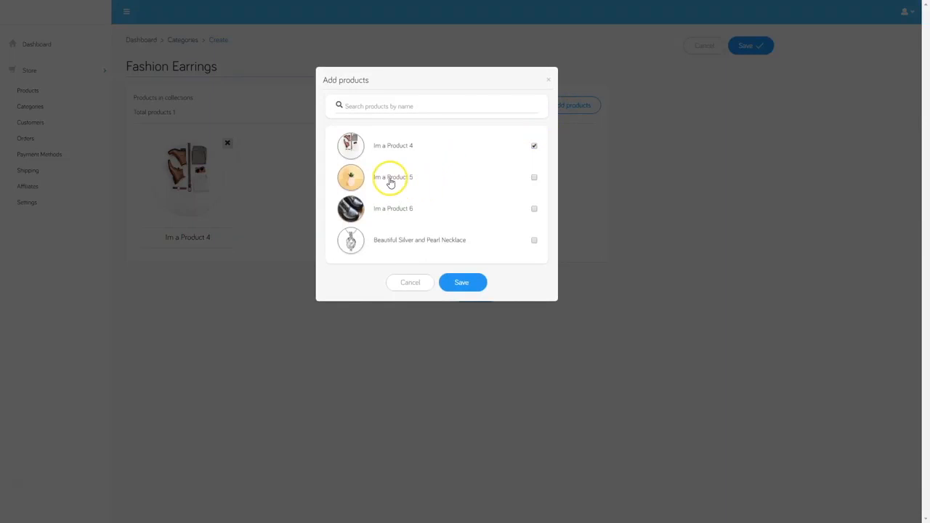
left_click(535, 180)
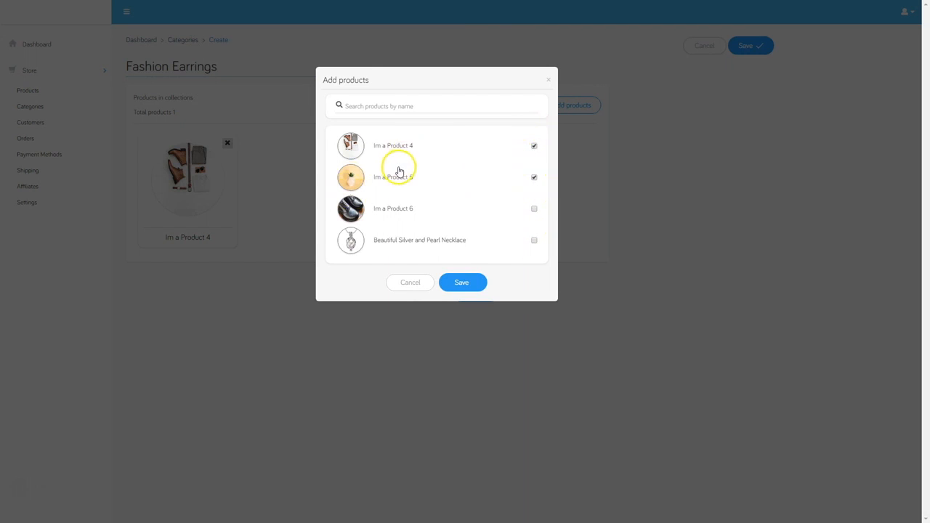
left_click(466, 283)
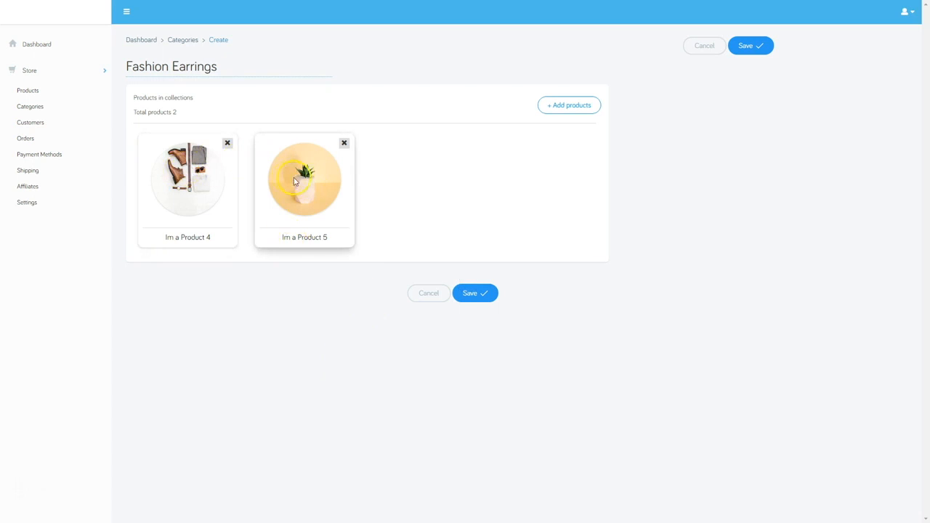
left_click(474, 294)
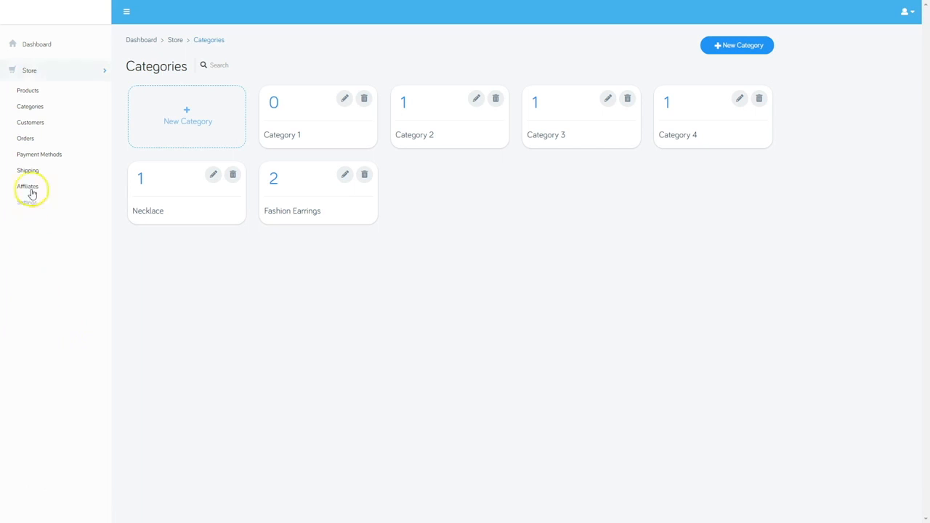
Check the store's Customers and Orders lists, both still empty
left_click(25, 123)
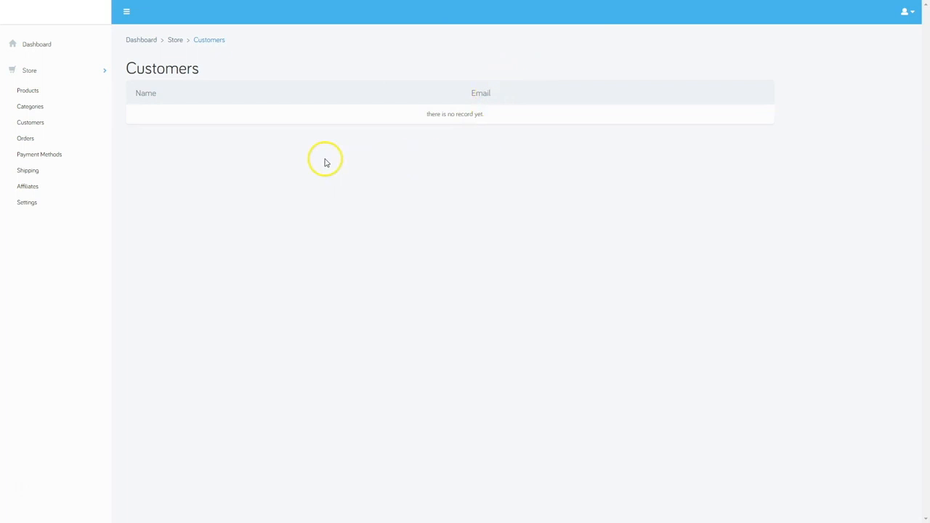
left_click(22, 139)
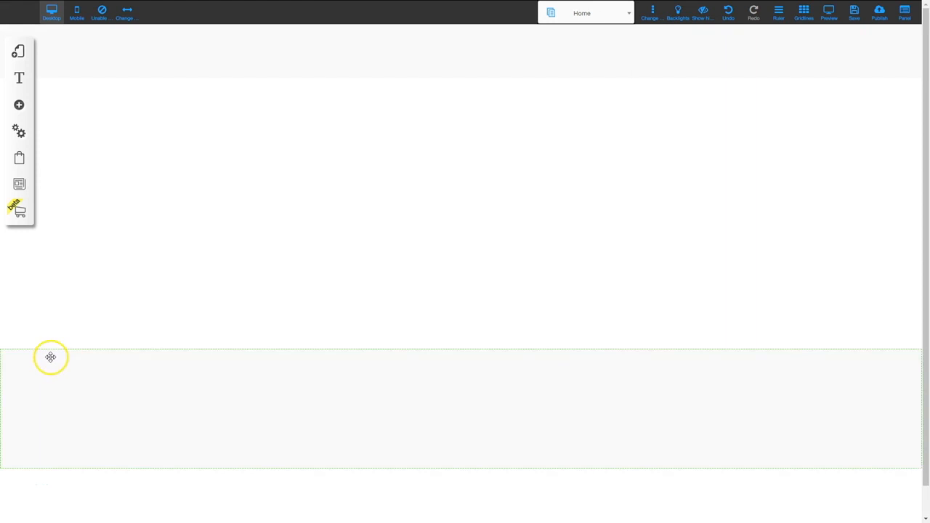
left_click(20, 211)
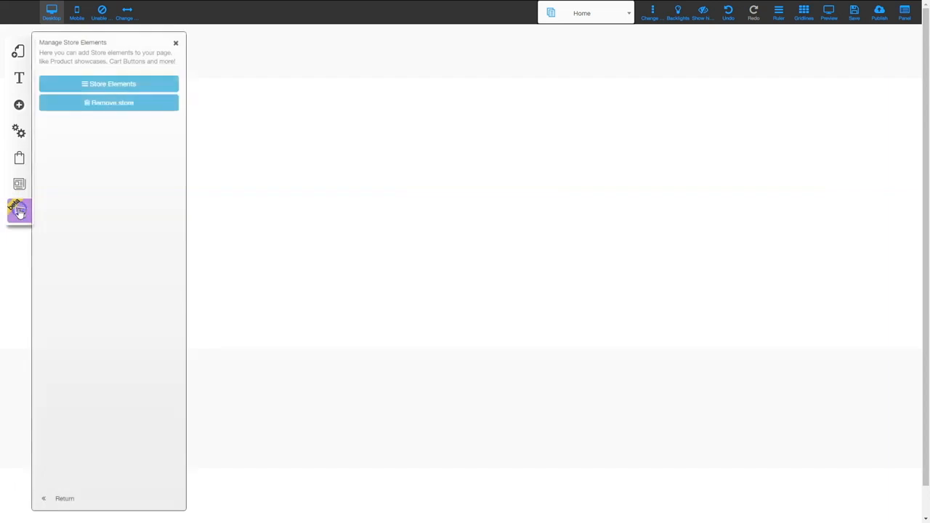
left_click(116, 85)
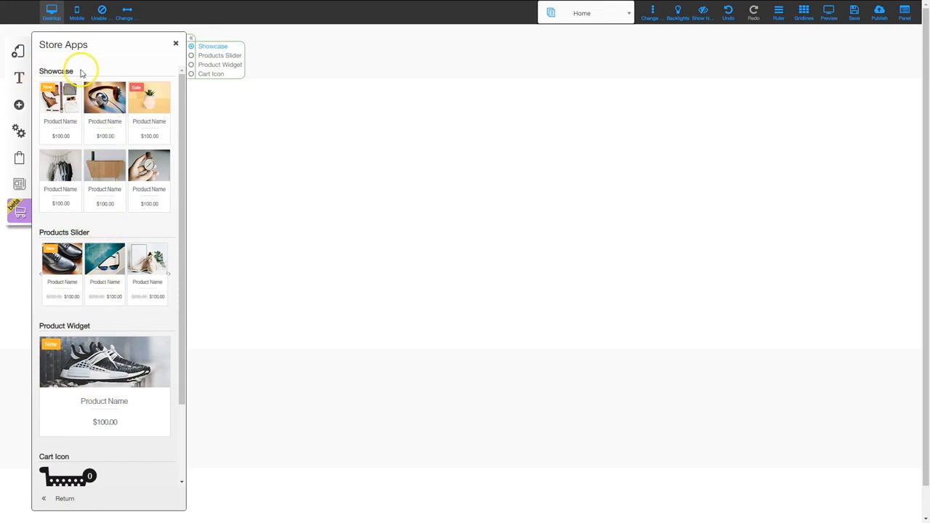
scroll(99, 254, "down", 2)
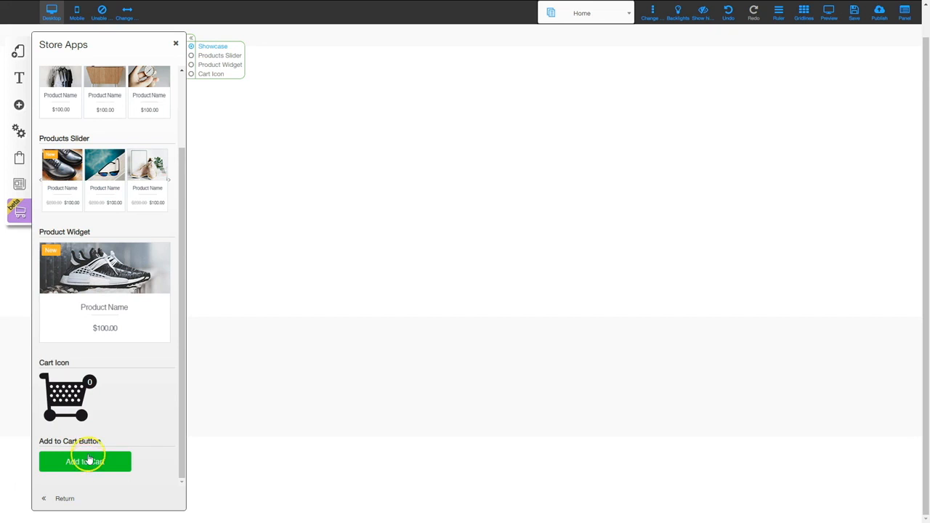
scroll(89, 455, "up", 2)
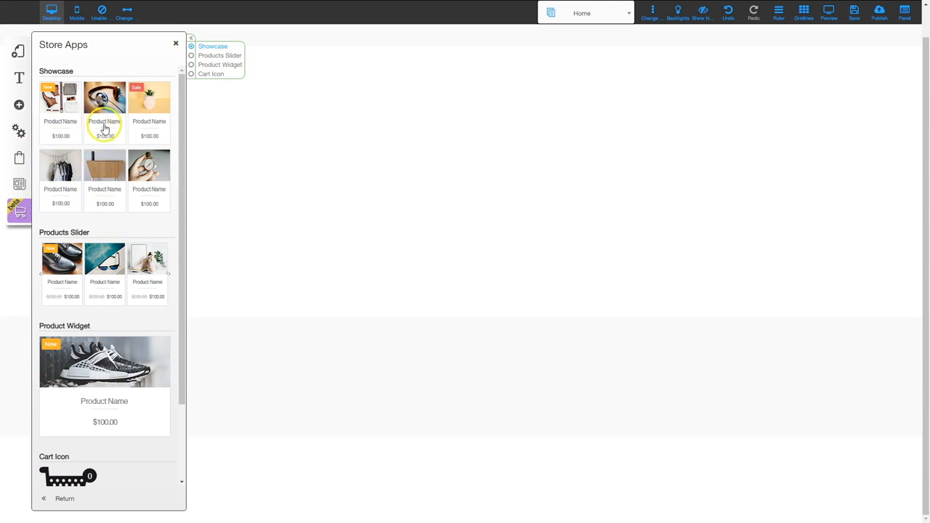
left_click_drag(105, 131, 351, 141)
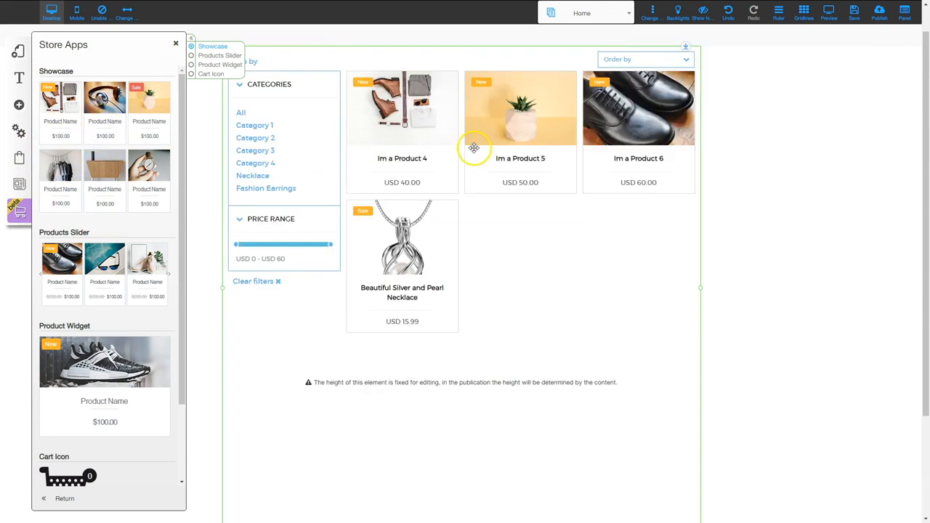
mouse_move(441, 140)
left_mouse_down()
mouse_move(488, 191)
mouse_move(445, 133)
mouse_move(429, 193)
mouse_move(493, 145)
mouse_move(455, 148)
left_mouse_up()
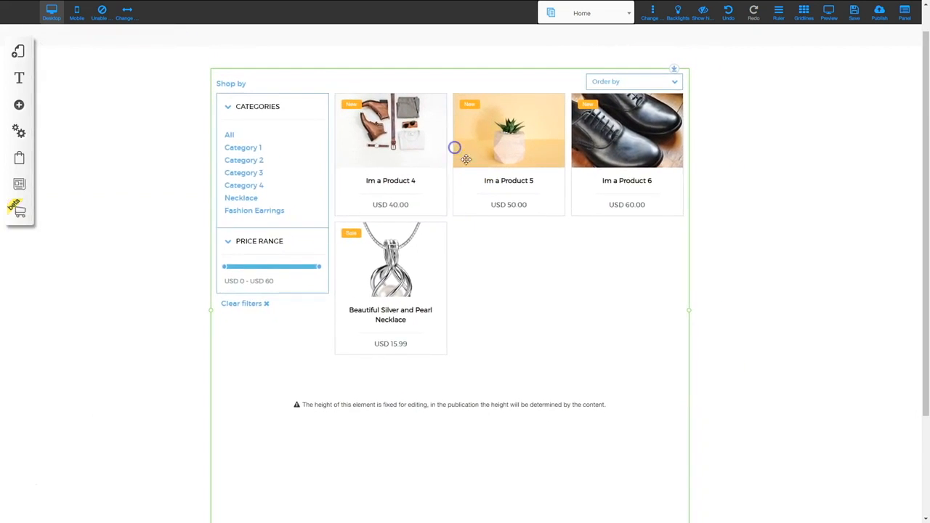
left_click(459, 99)
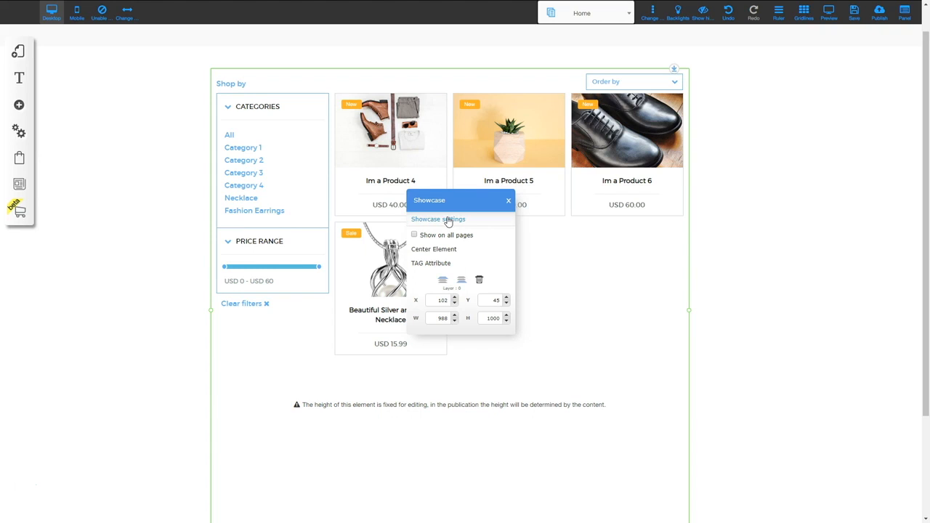
left_click(459, 171)
mouse_move(461, 89)
left_mouse_down()
mouse_move(458, 64)
mouse_move(490, 95)
mouse_move(441, 97)
mouse_move(449, 91)
left_mouse_up()
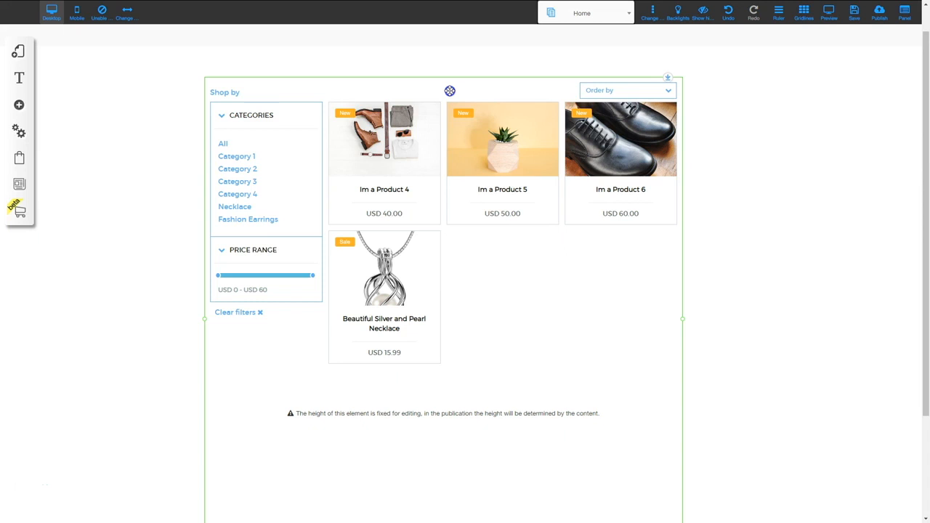
key("Delete")
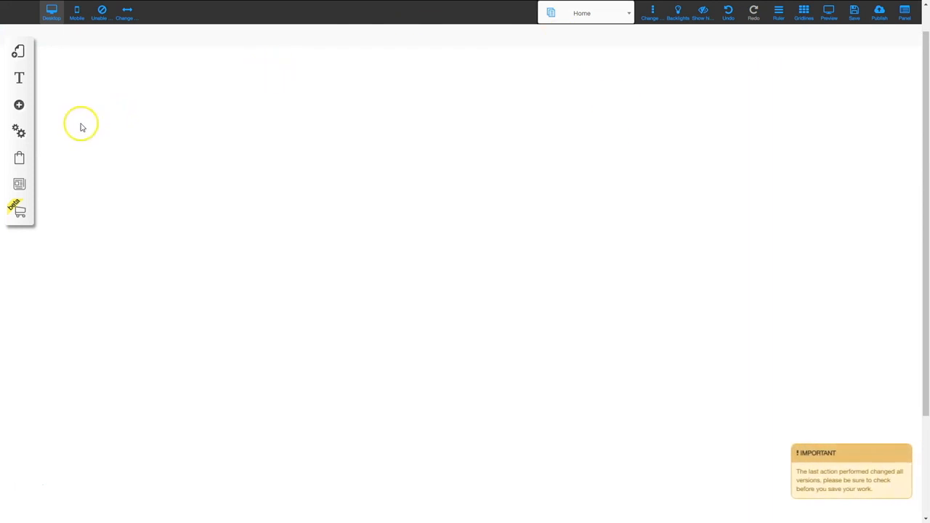
left_click(21, 216)
left_click(108, 84)
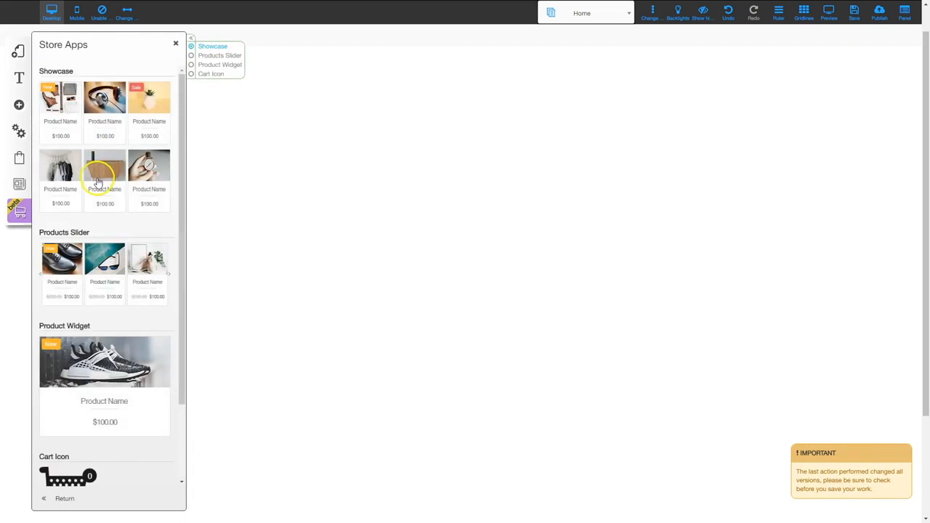
left_click_drag(98, 181, 378, 259)
left_click(357, 187)
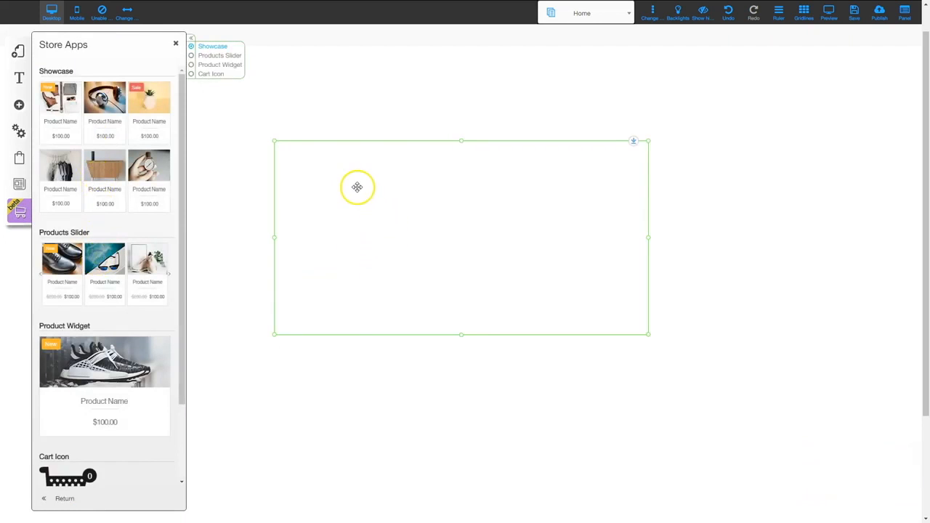
left_click(441, 205)
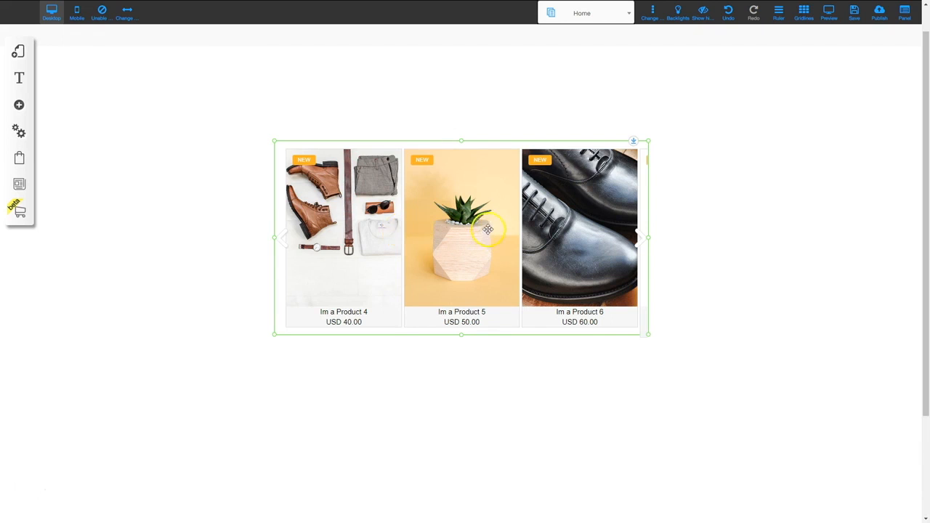
left_click(464, 178)
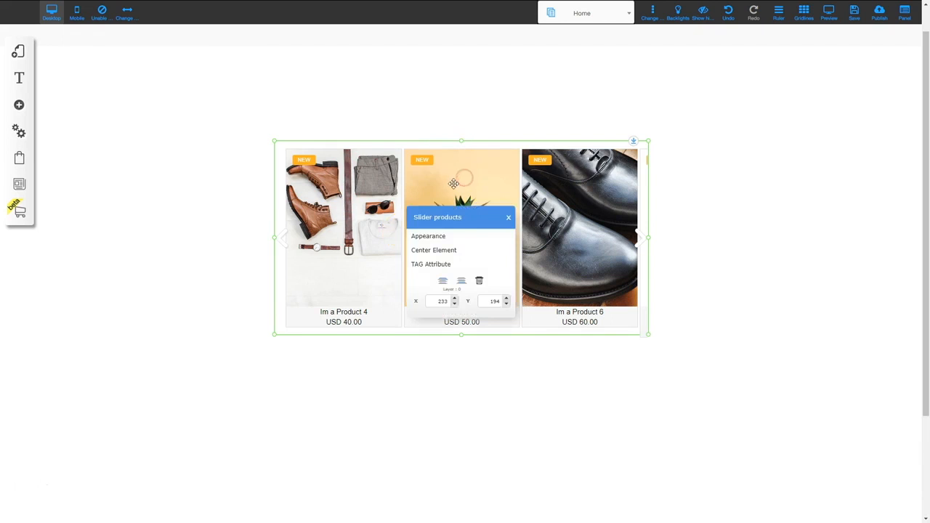
left_click(448, 235)
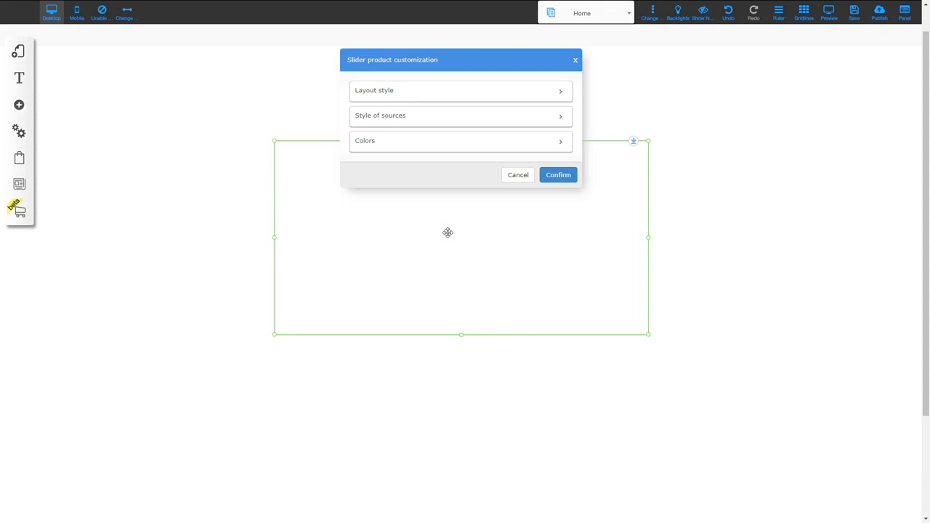
left_click(383, 90)
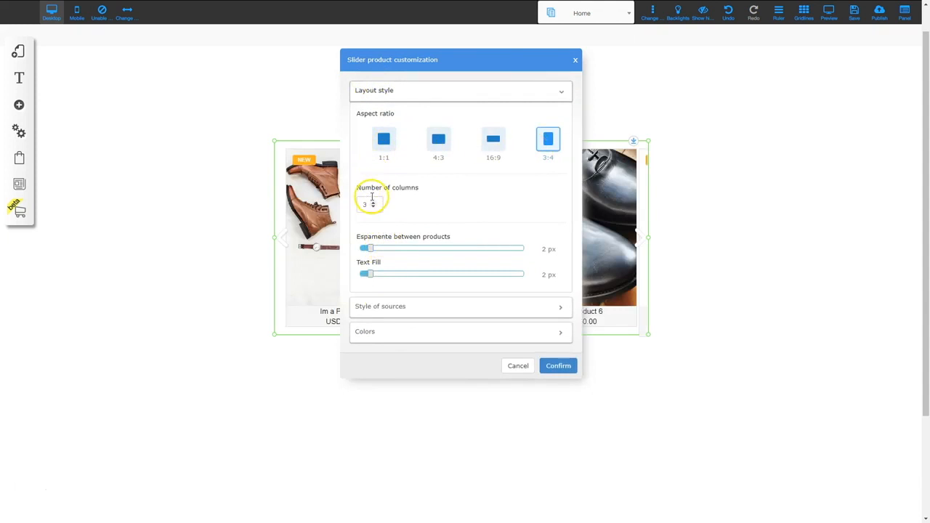
left_click(406, 310)
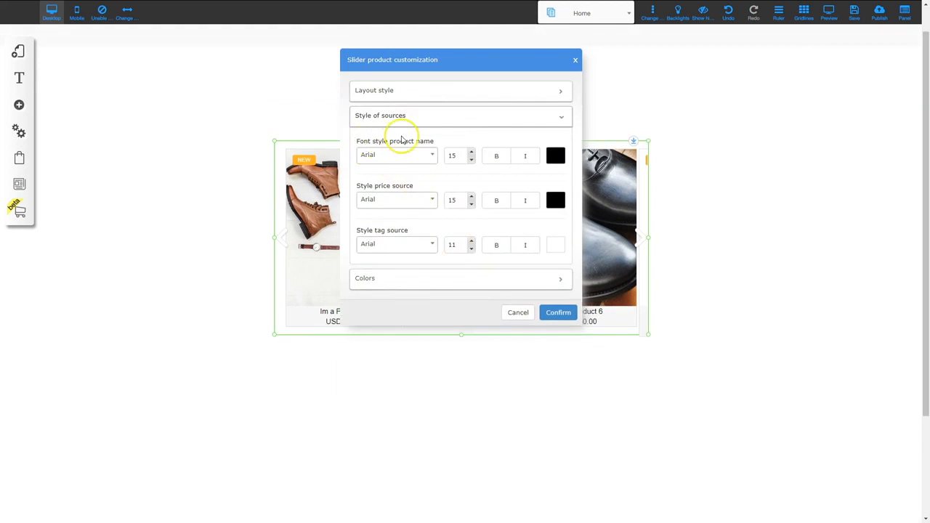
scroll(430, 224, "down", 1)
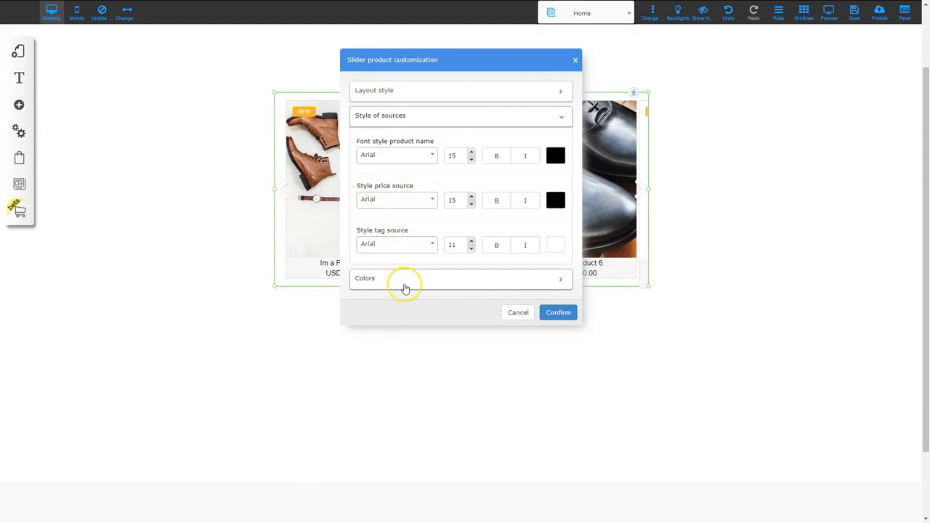
left_click(406, 286)
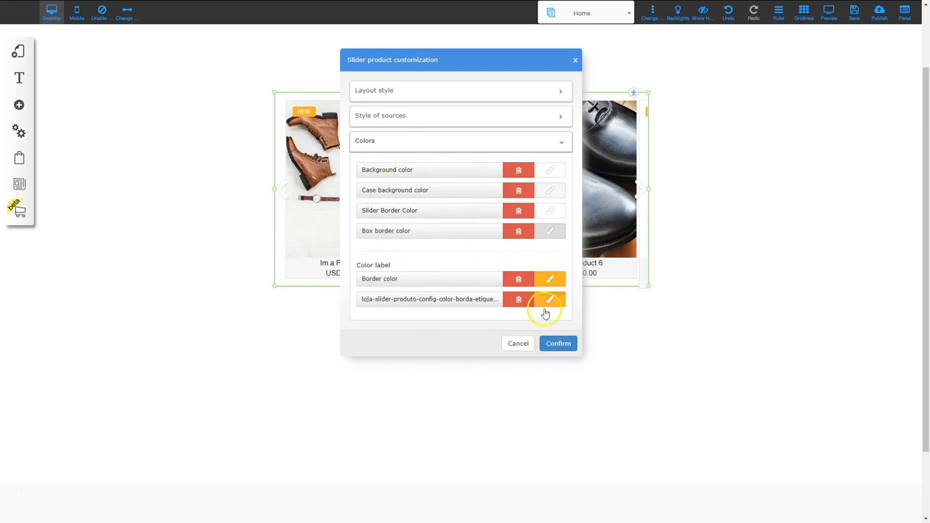
left_click(556, 343)
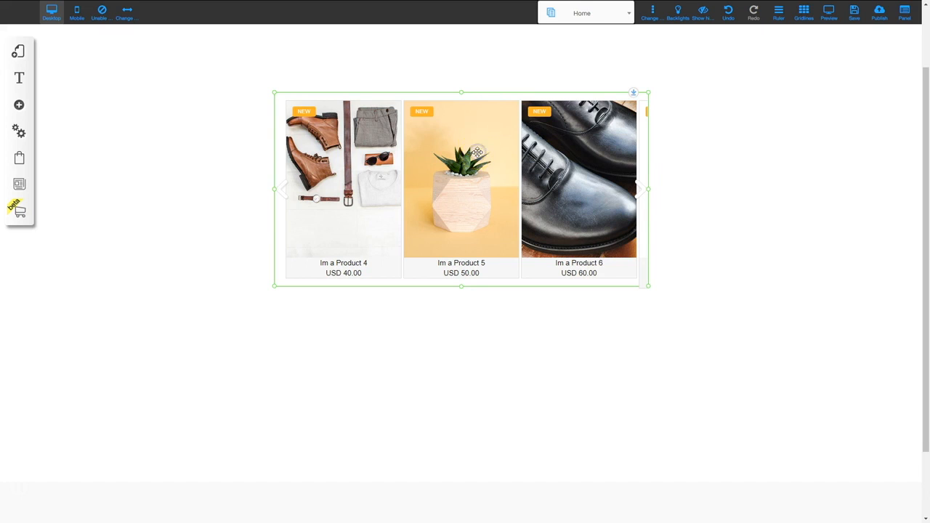
key("Delete")
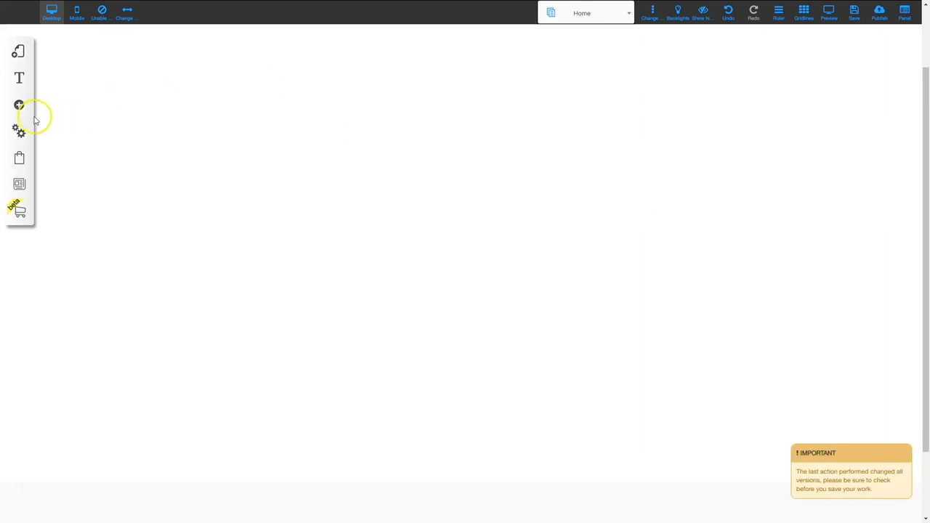
Add the USD 15.99 silver and pearl necklace product widget to the Home page
left_click(20, 211)
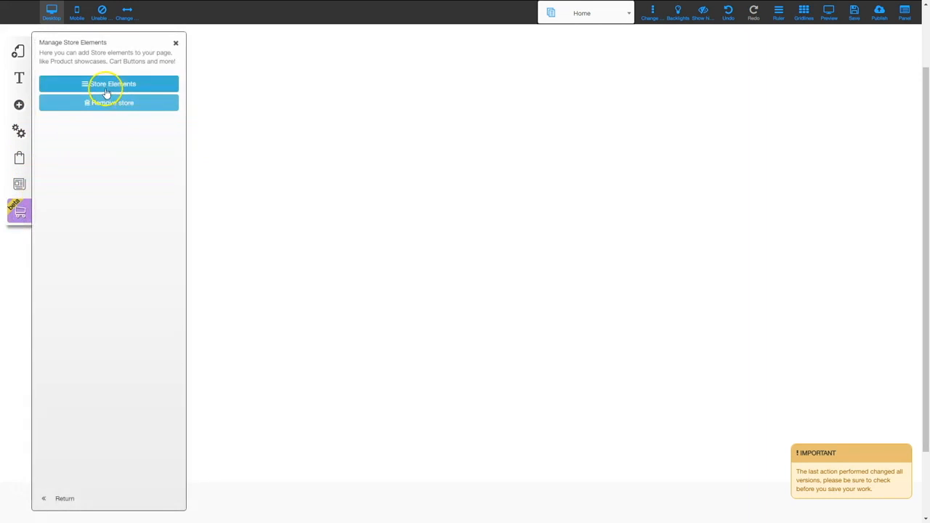
left_click(108, 86)
scroll(98, 293, "down", 1)
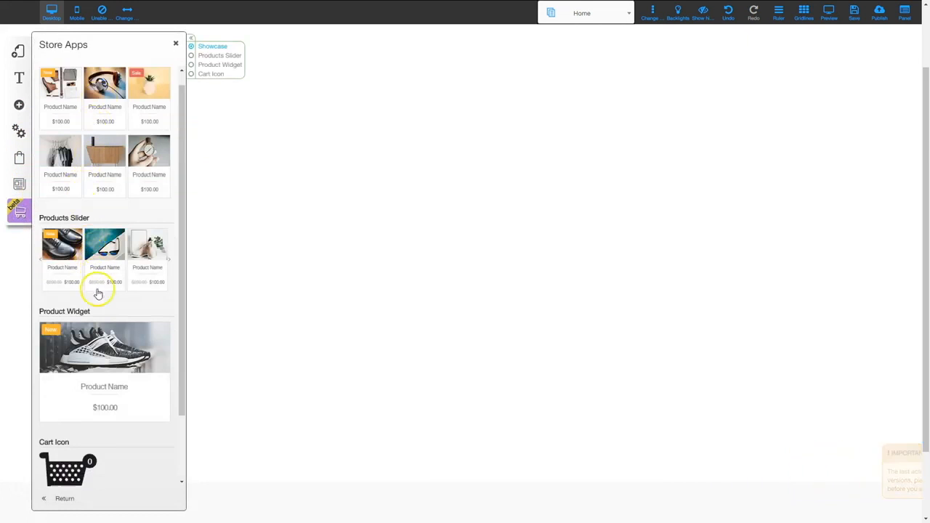
scroll(100, 298, "down", 1)
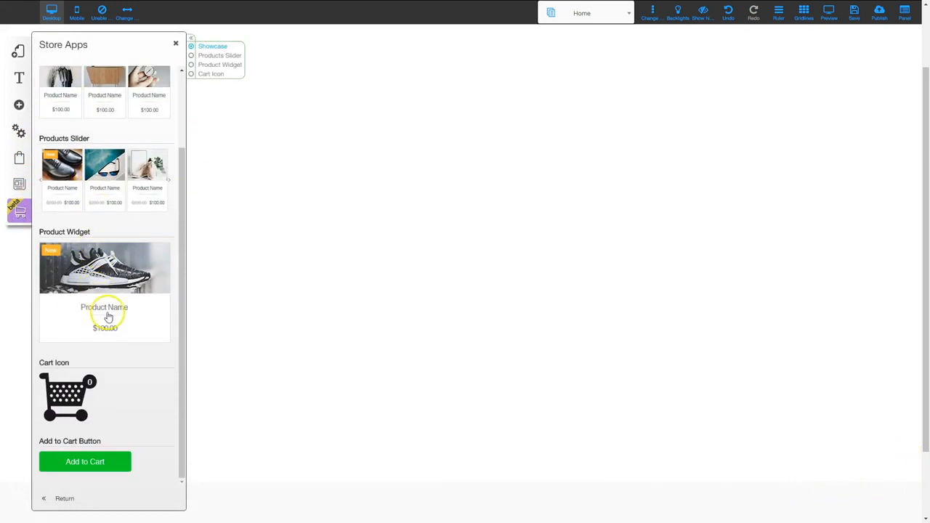
left_click(112, 274)
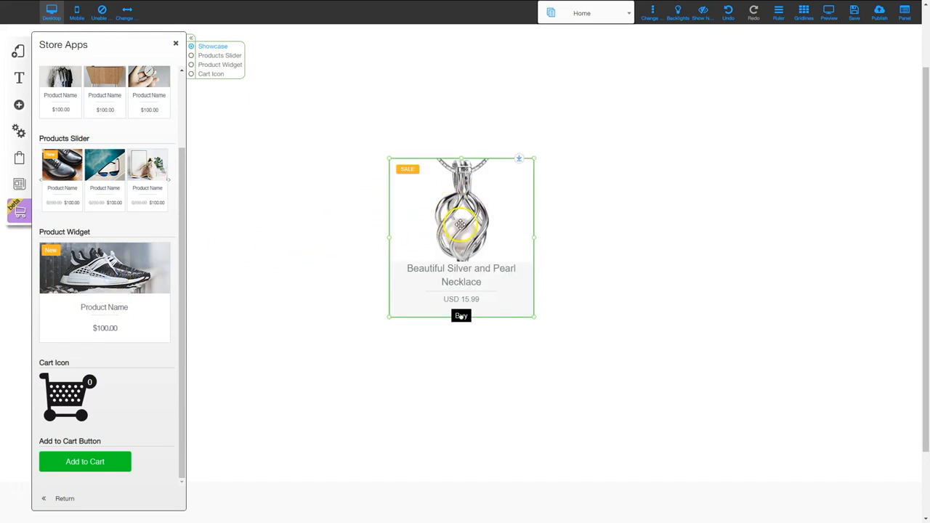
Confirm the necklace widget's settings, colors, text and button options unchanged, then move it up and delete it
left_click(457, 217)
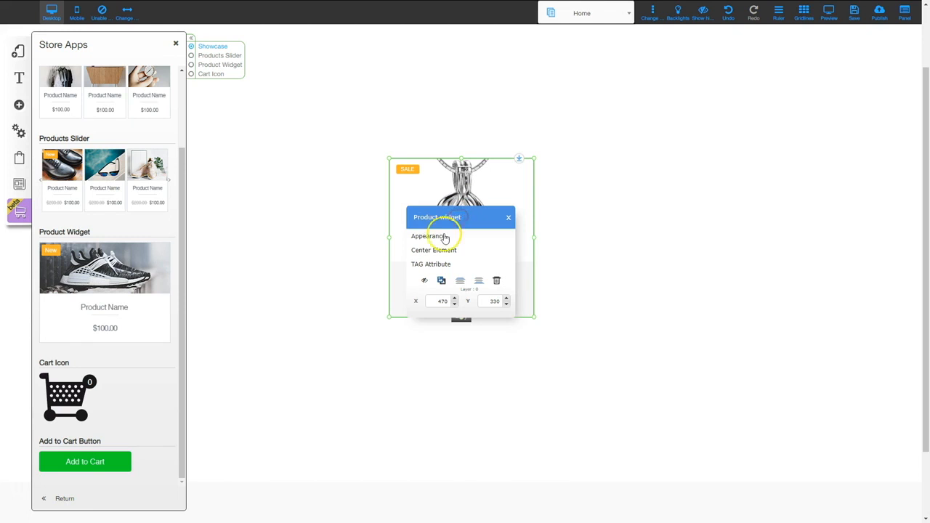
left_click(445, 237)
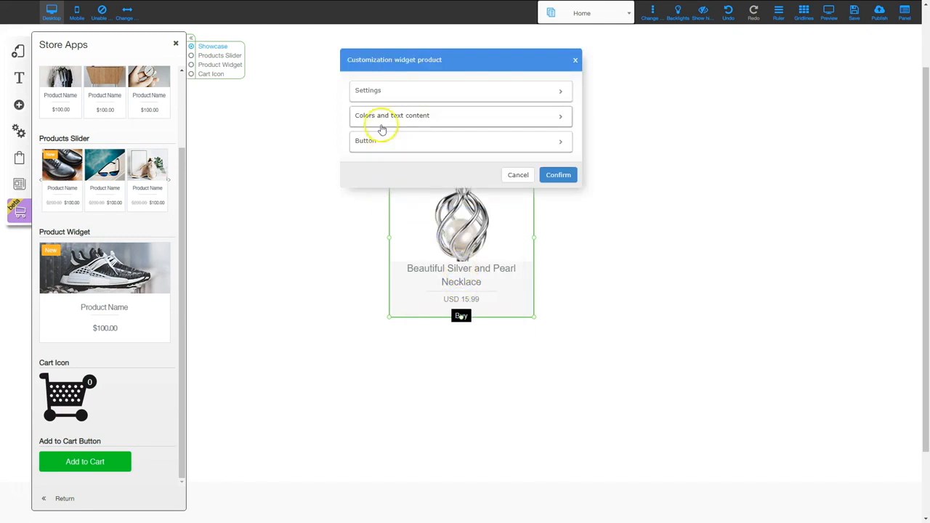
left_click(380, 93)
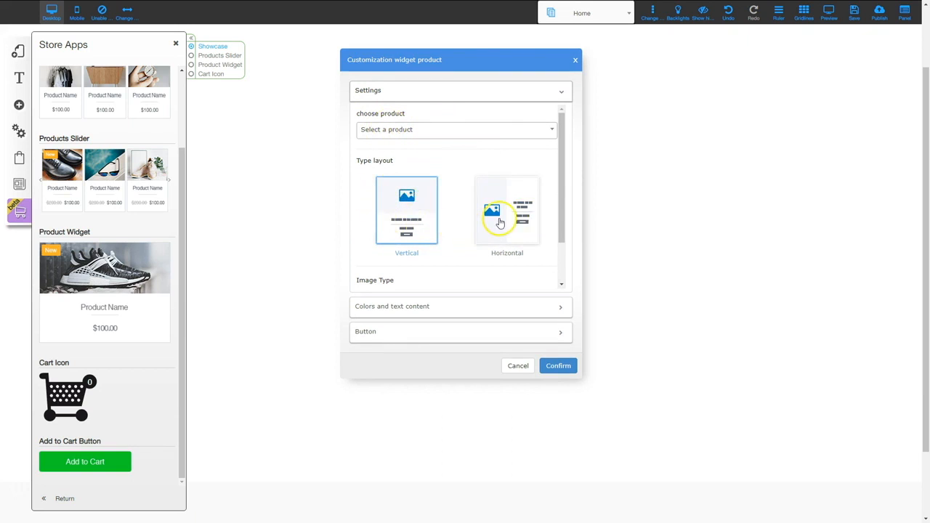
scroll(498, 219, "down", 2)
left_click(436, 306)
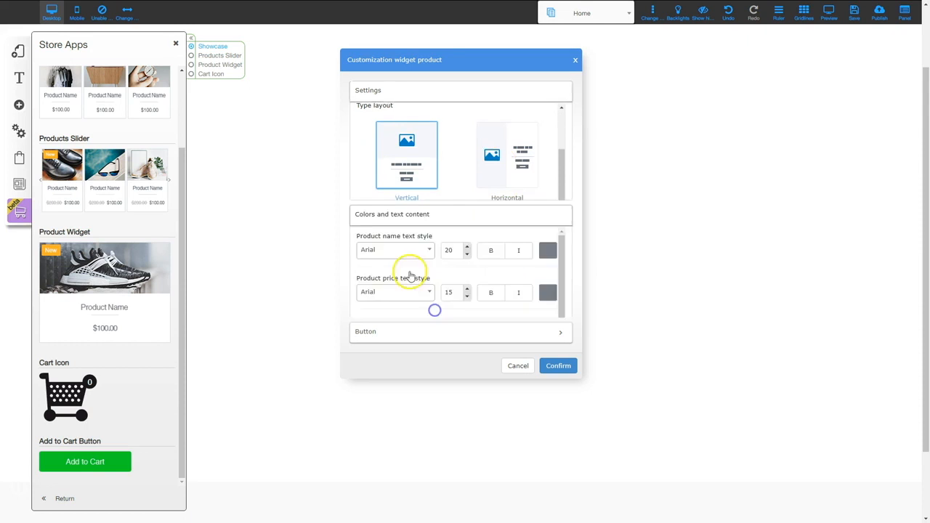
left_click(386, 331)
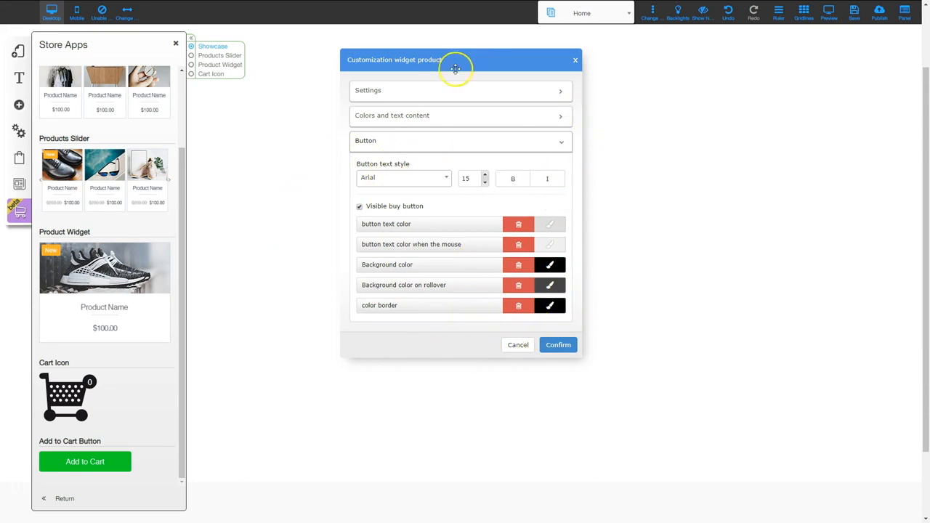
left_click(558, 344)
left_click_drag(466, 249, 504, 216)
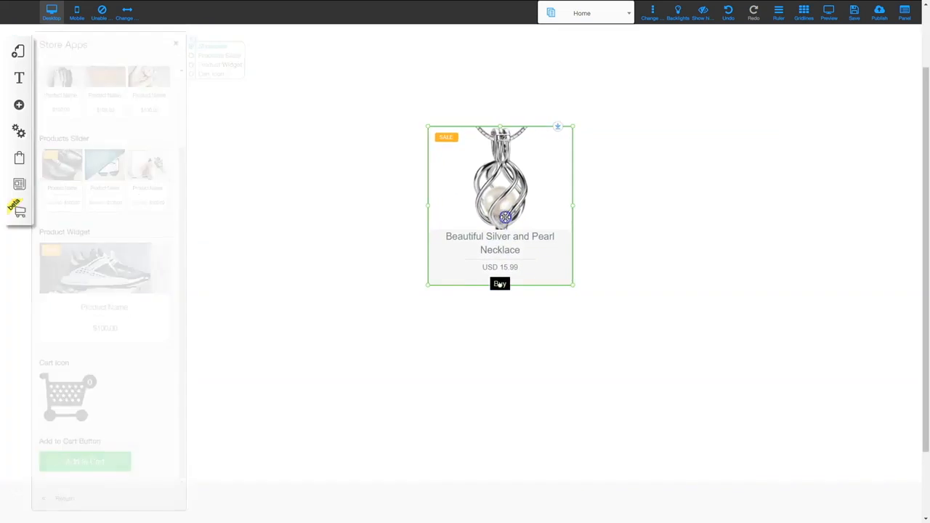
key("Delete")
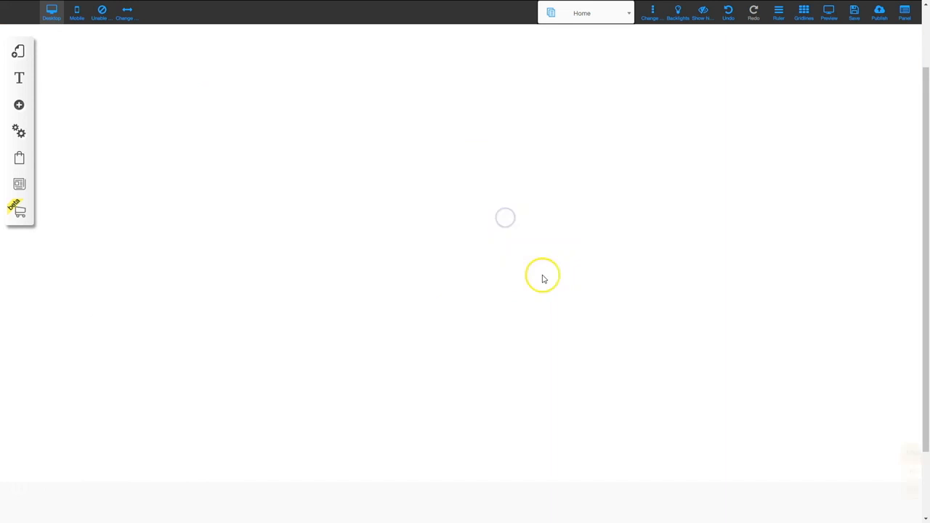
left_click(14, 218)
left_click(118, 84)
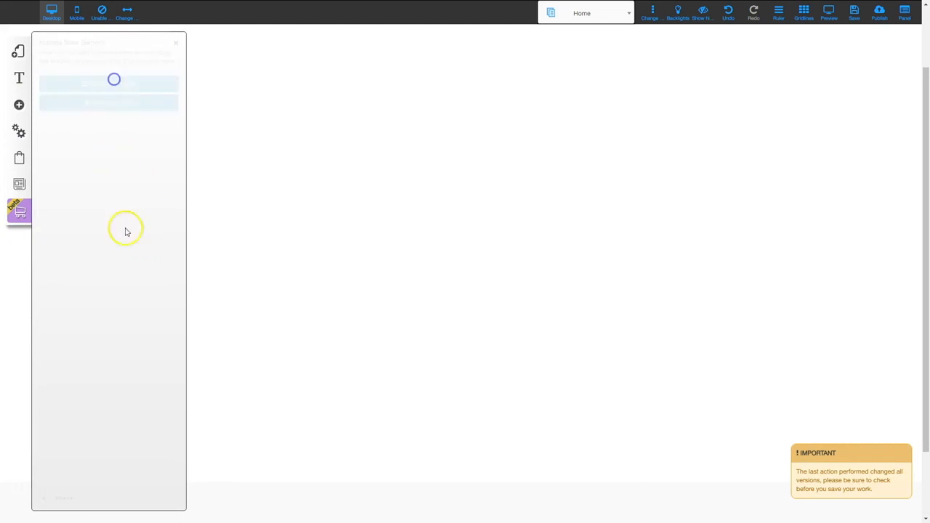
scroll(124, 394, "down", 3)
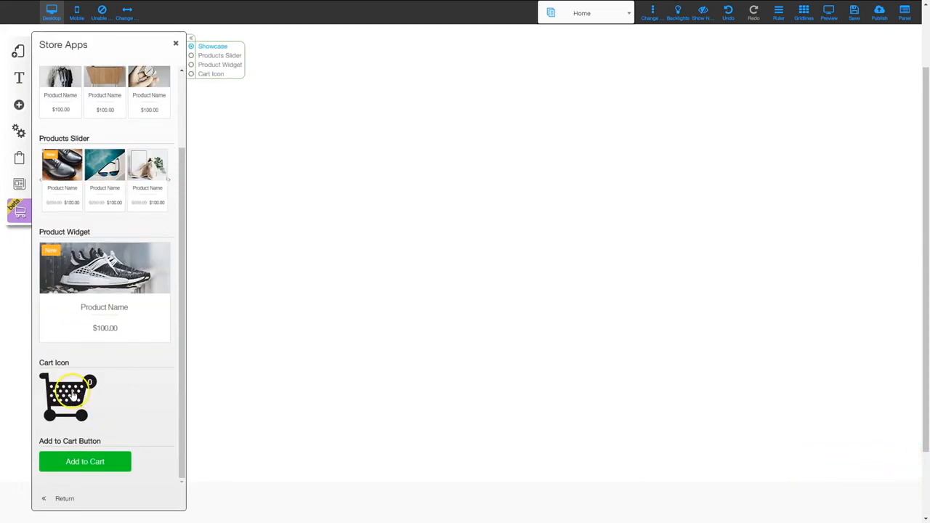
left_click(68, 393)
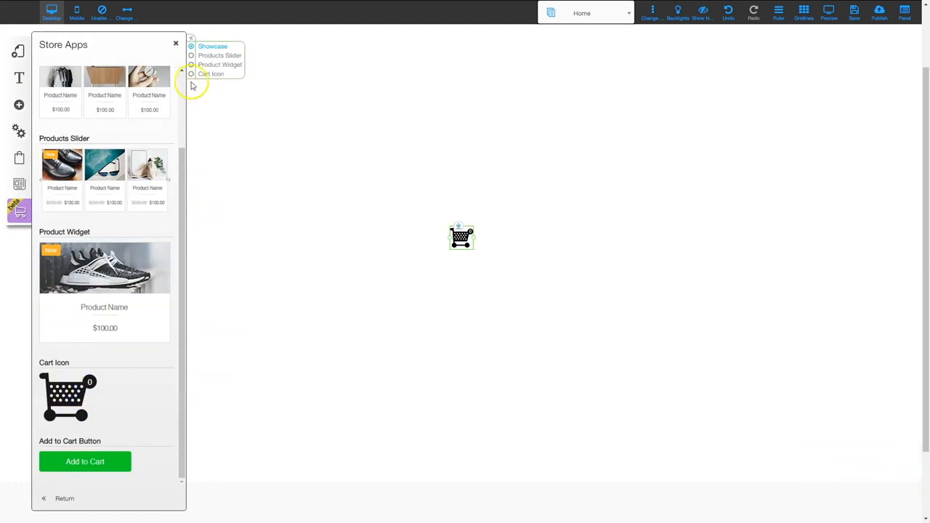
left_click(176, 46)
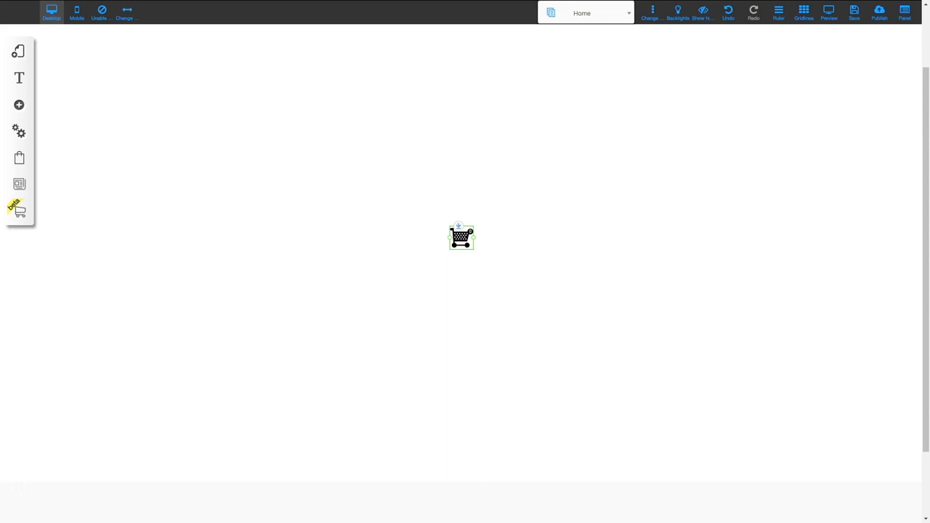
left_click(460, 238)
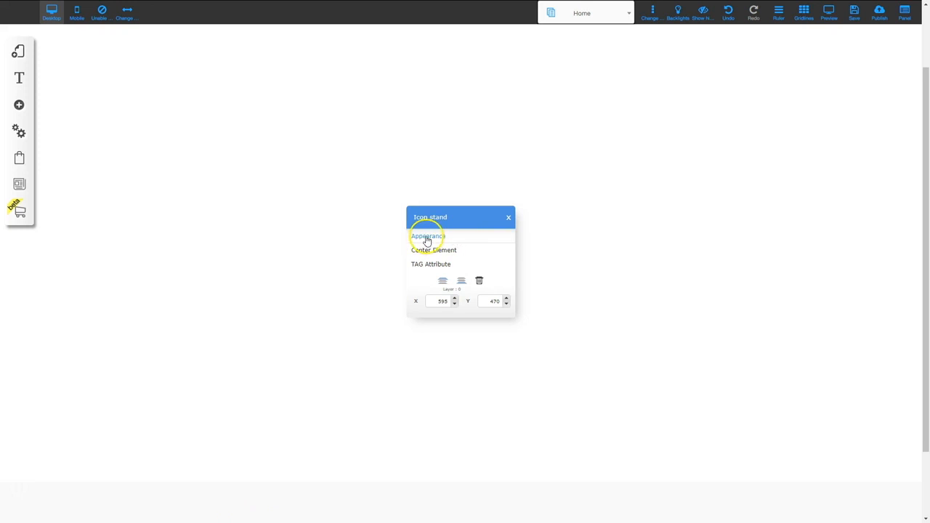
left_click(427, 237)
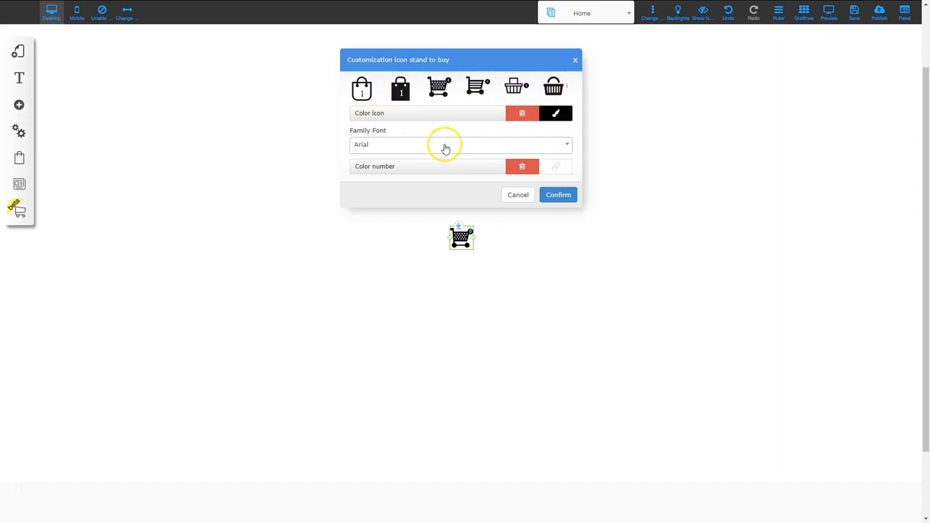
scroll(446, 148, "down", 1)
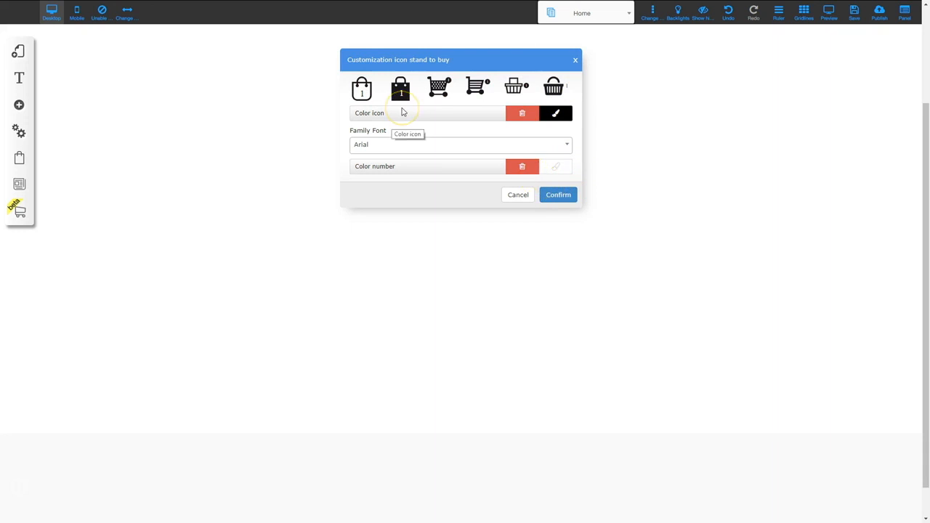
left_click(557, 198)
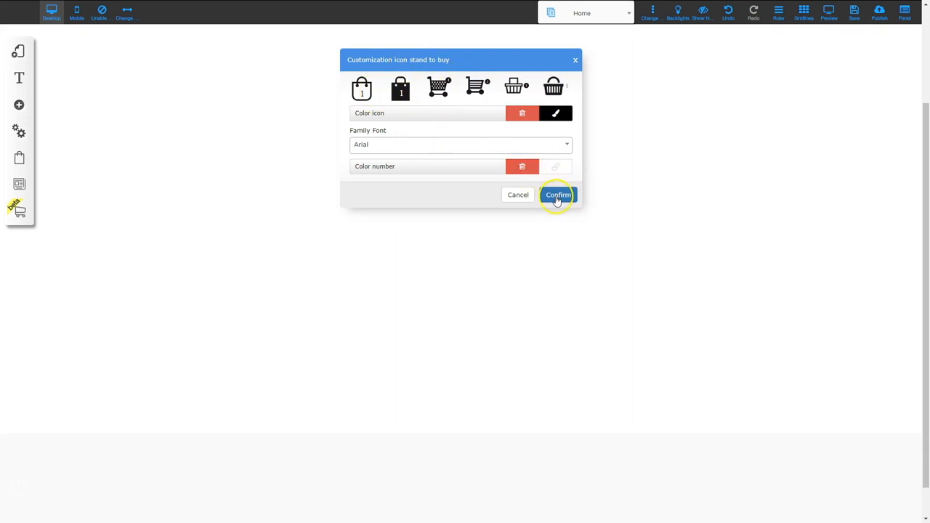
left_click_drag(458, 189, 570, 117)
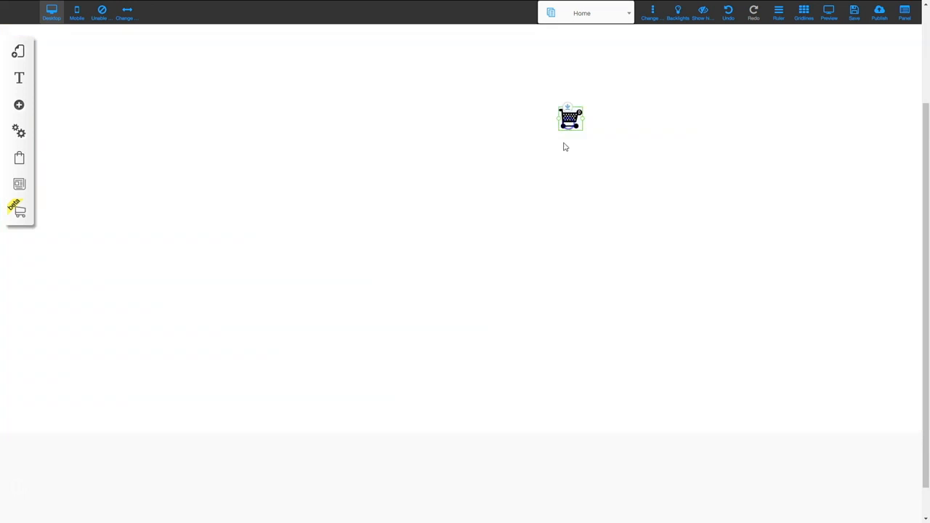
key("Delete")
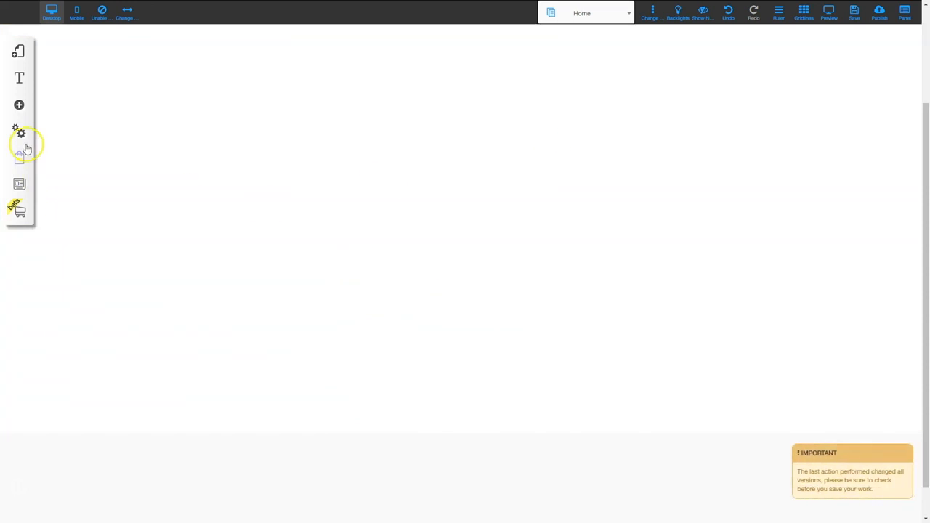
Add a green Purchase add-to-cart button from the store elements and position it on the page
left_click(21, 214)
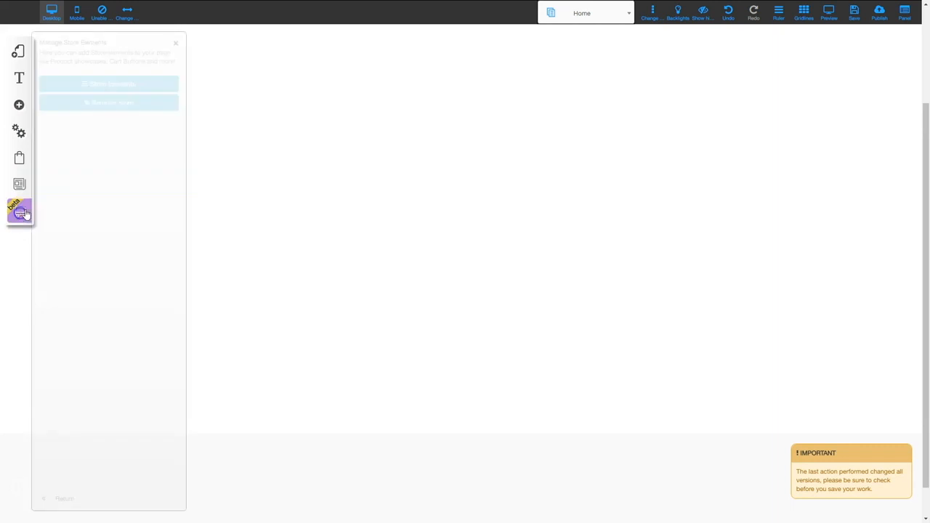
left_click(112, 85)
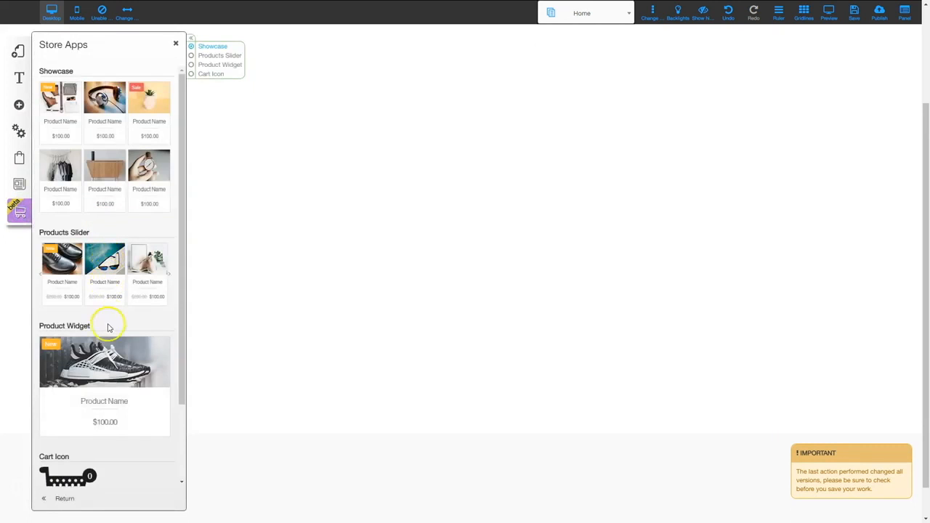
scroll(65, 486, "down", 3)
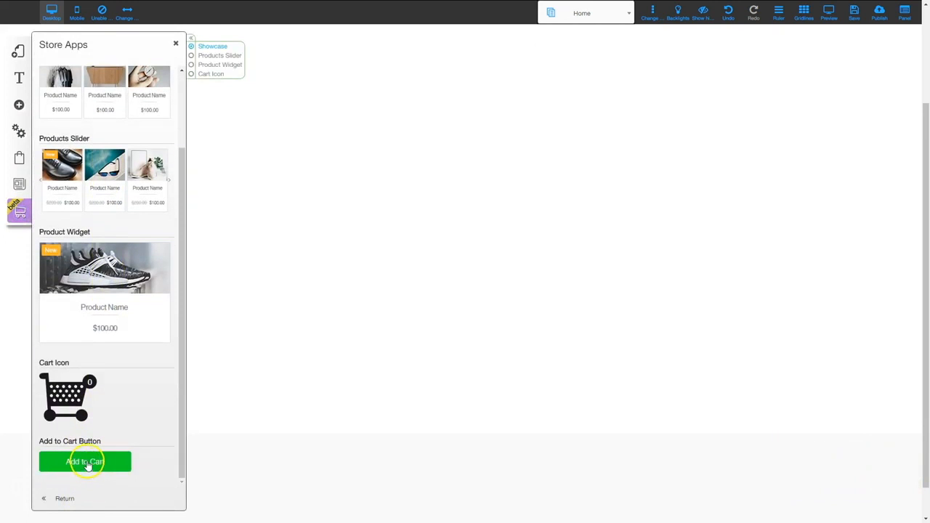
left_click(85, 464)
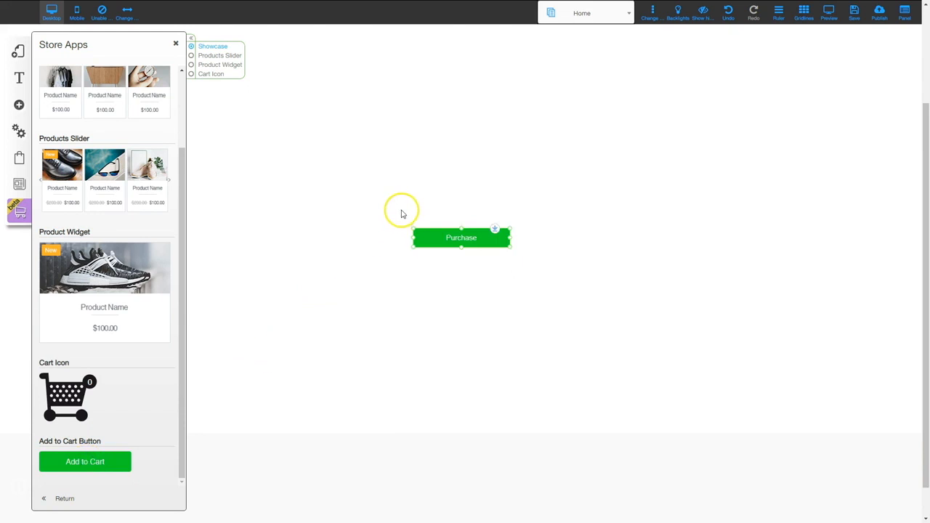
left_click_drag(466, 237, 481, 196)
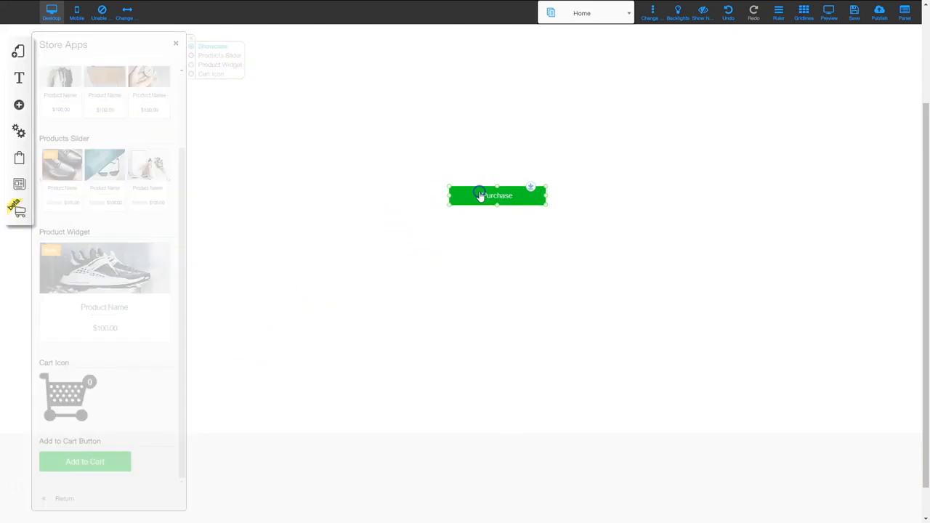
Review the Purchase button's appearance settings and confirm them without linking a product
left_click(480, 194)
left_click(441, 236)
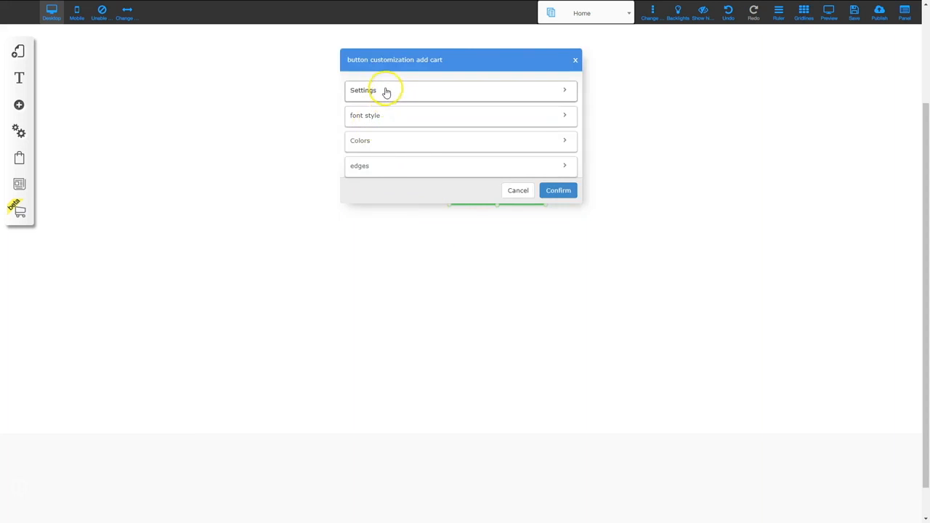
left_click(385, 91)
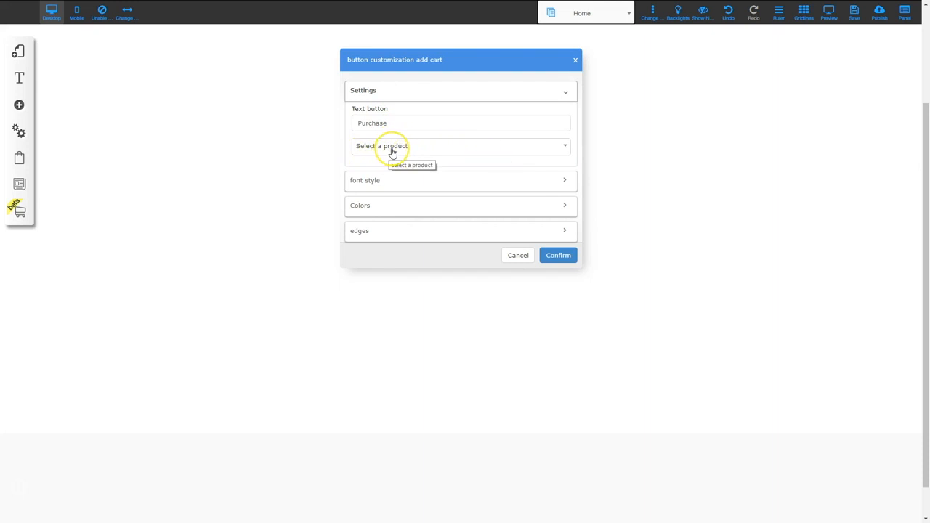
left_click(392, 182)
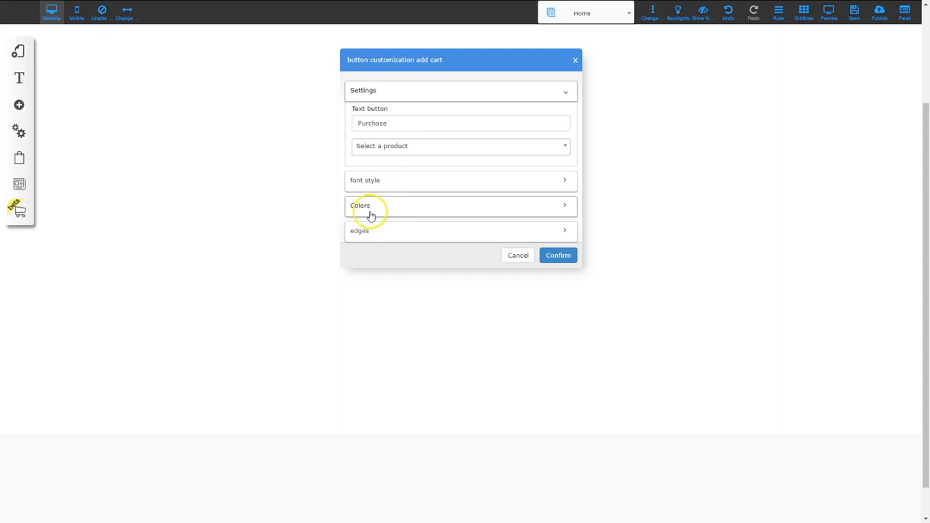
scroll(392, 227, "down", 1)
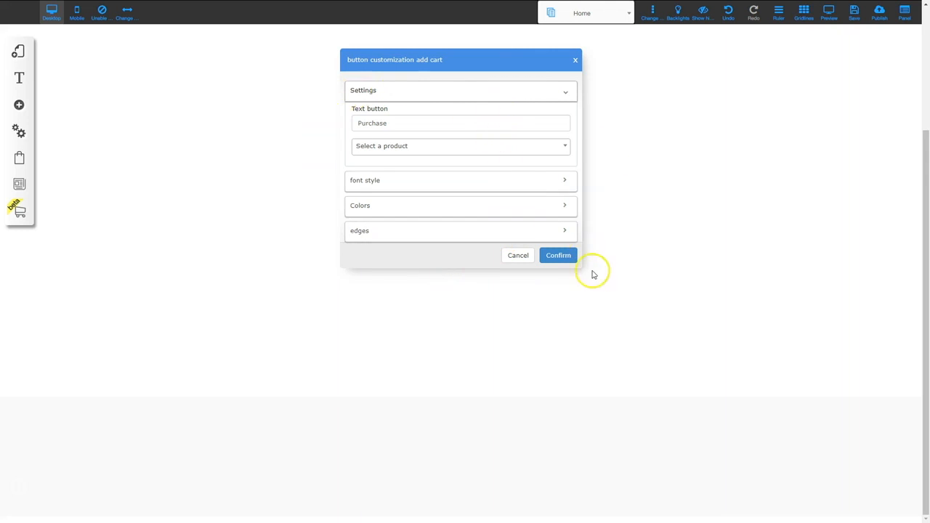
left_click(558, 255)
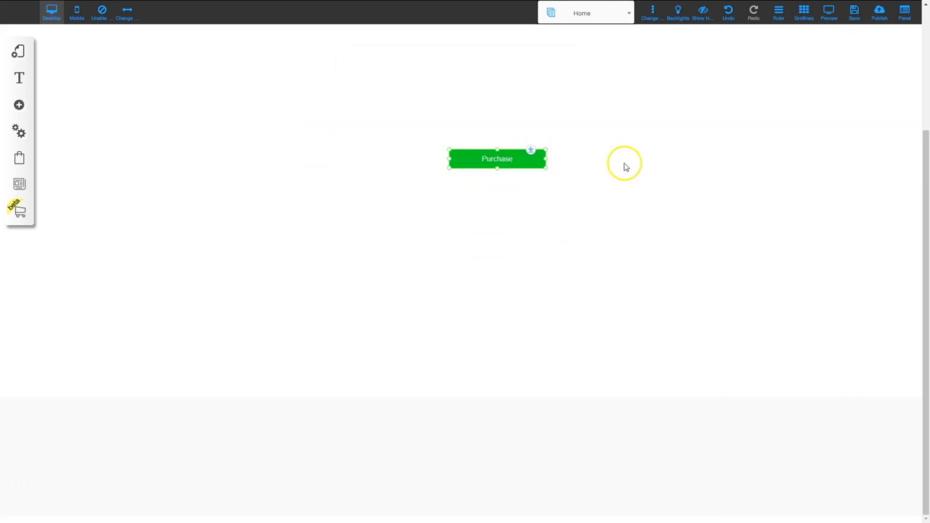